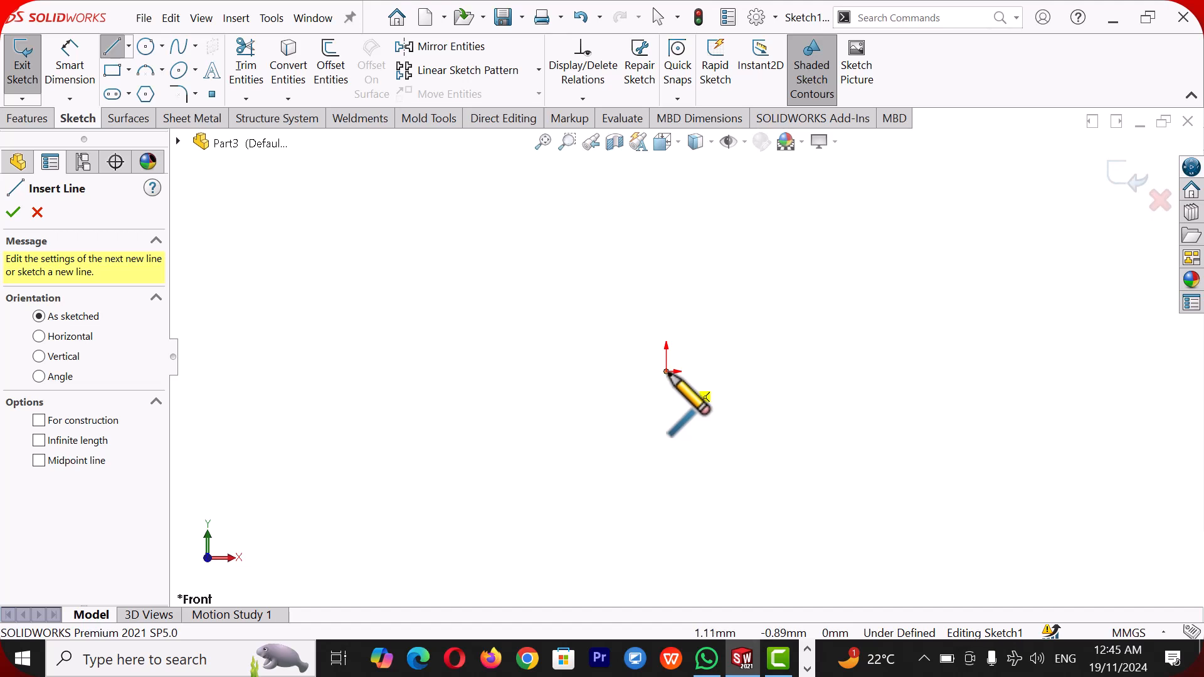
Step: Sketch a closed stepped profile with a sloped notch from the origin, about 104 mm long and 22 mm high at its right end
{"action": "left_click", "coordinate": [666, 371]}
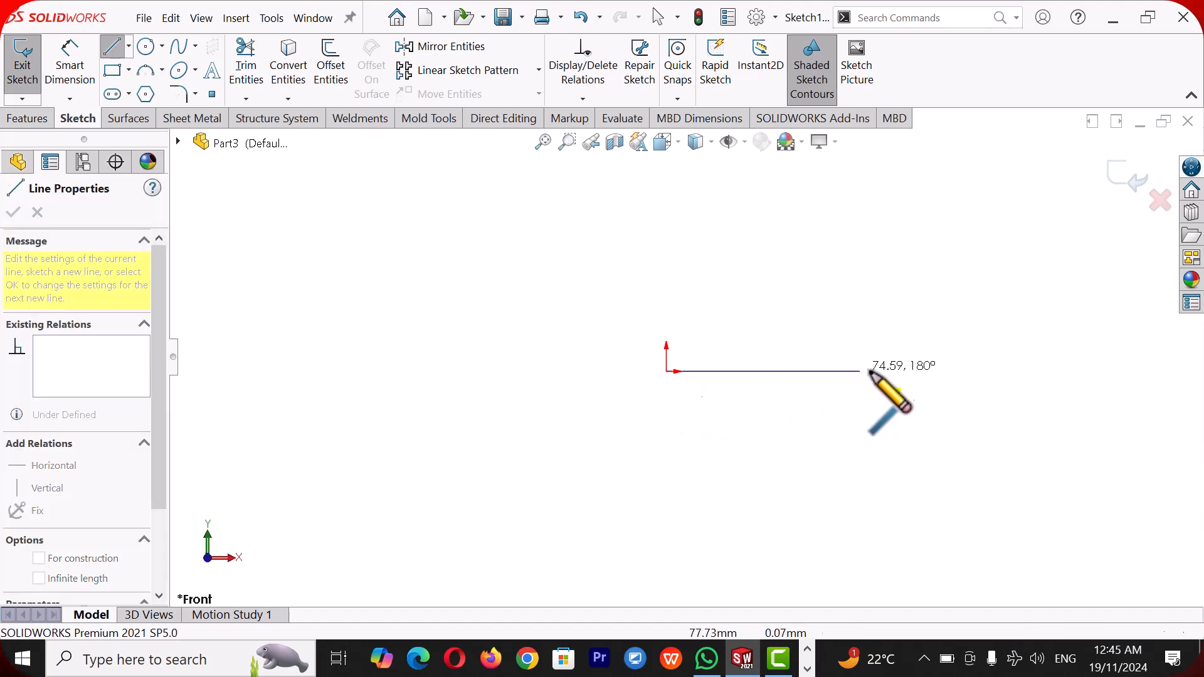
{"action": "left_click", "coordinate": [938, 371]}
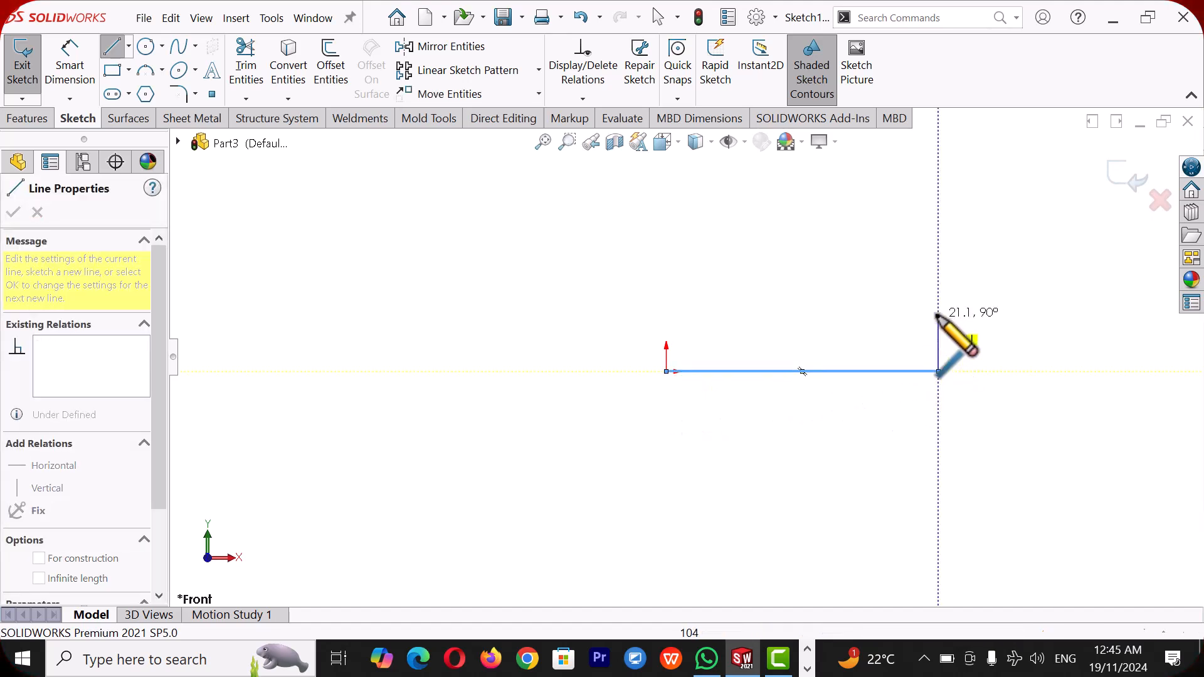
{"action": "left_click", "coordinate": [938, 314]}
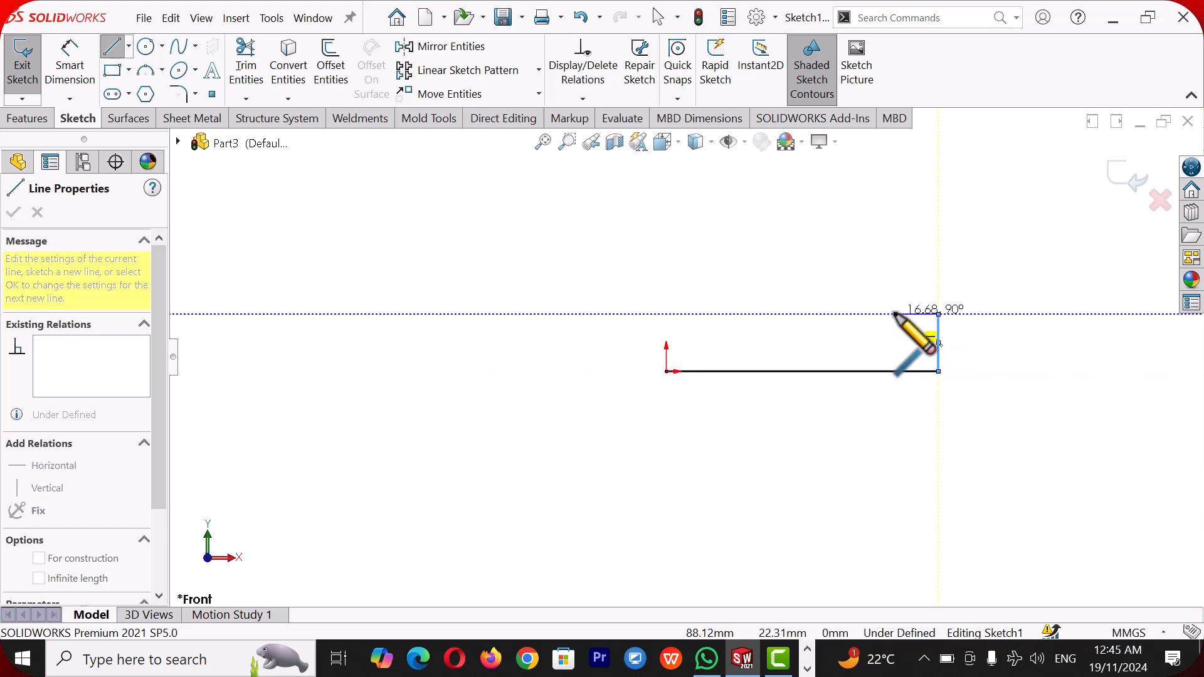
{"action": "left_click", "coordinate": [895, 314]}
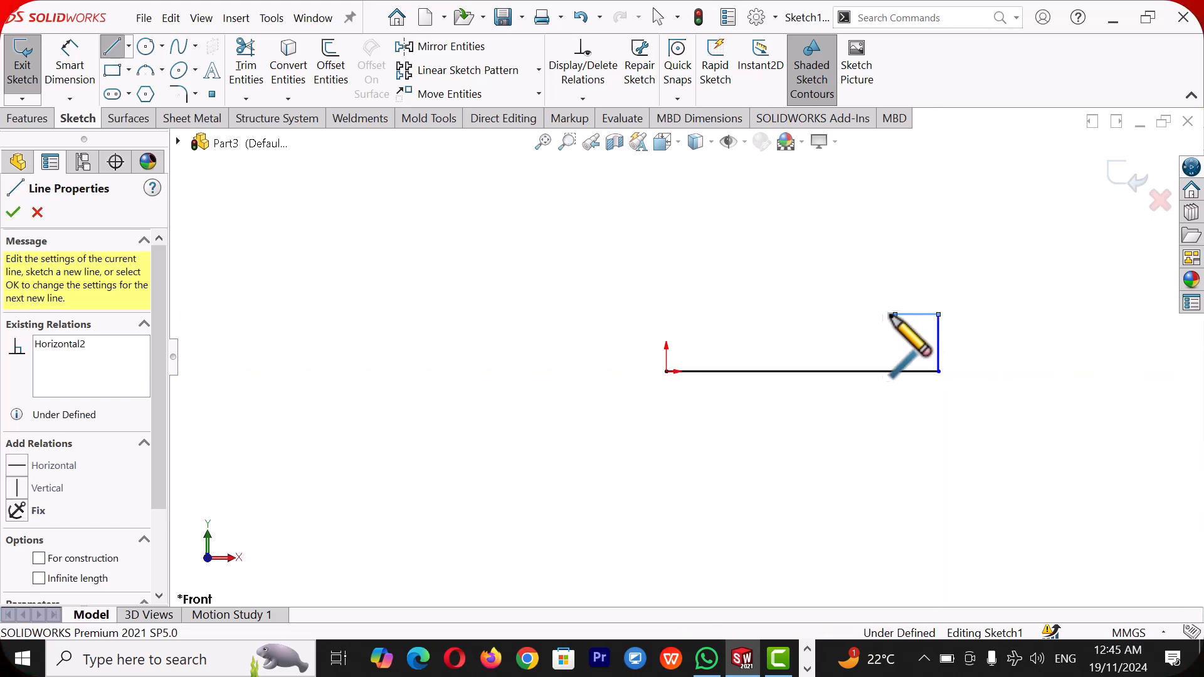
{"action": "left_click", "coordinate": [842, 334]}
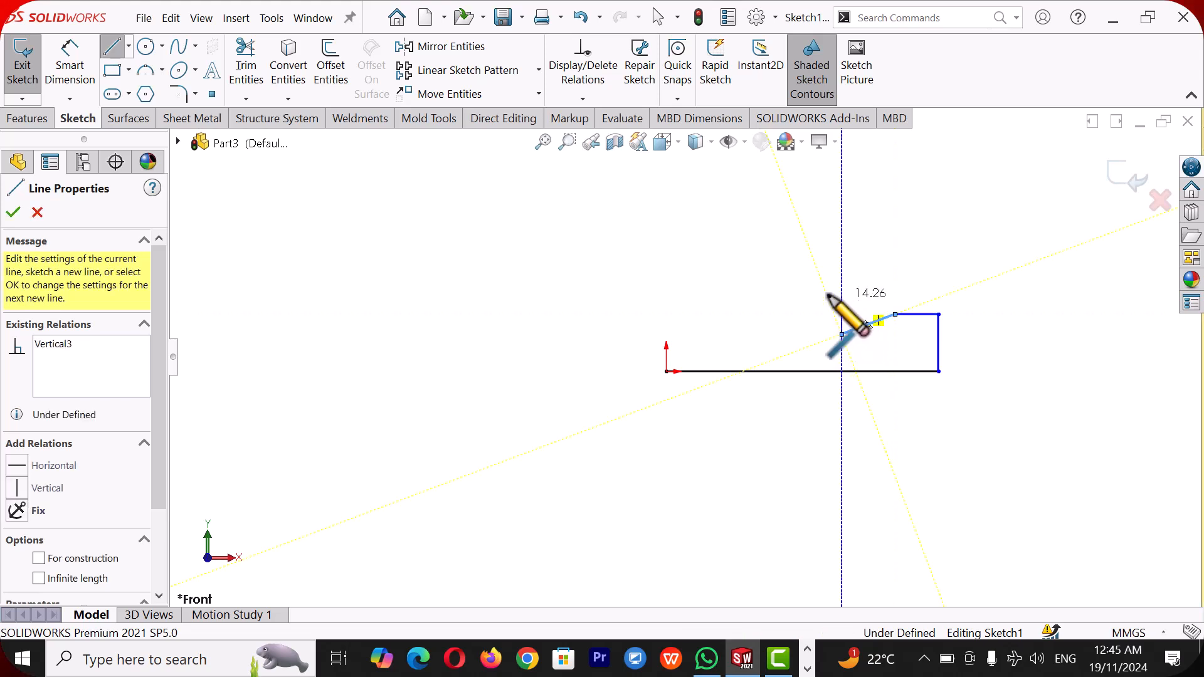
{"action": "left_click", "coordinate": [842, 295]}
{"action": "left_click", "coordinate": [783, 297]}
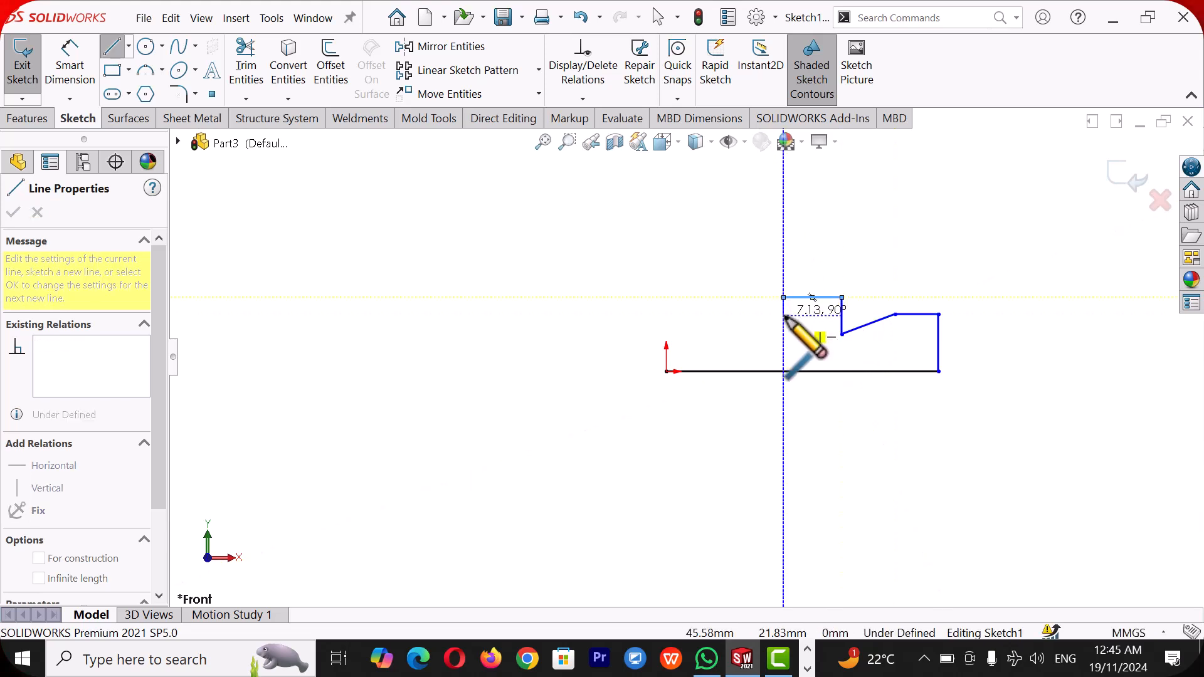
{"action": "left_click", "coordinate": [783, 316]}
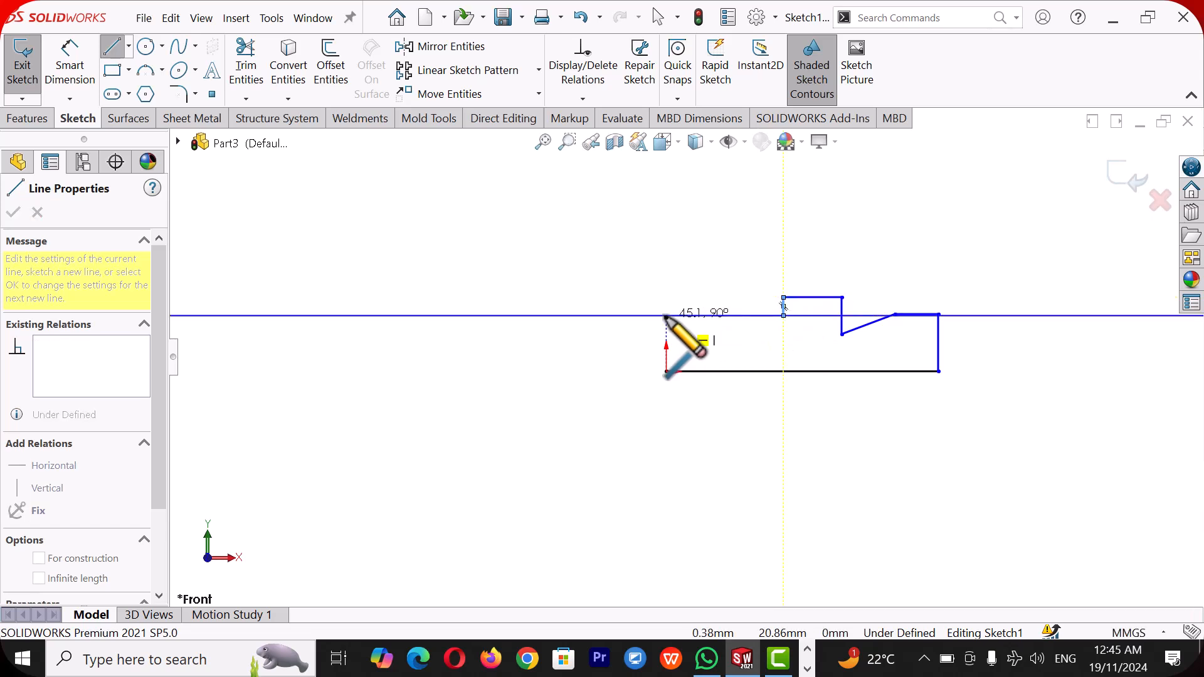
{"action": "left_click", "coordinate": [666, 315]}
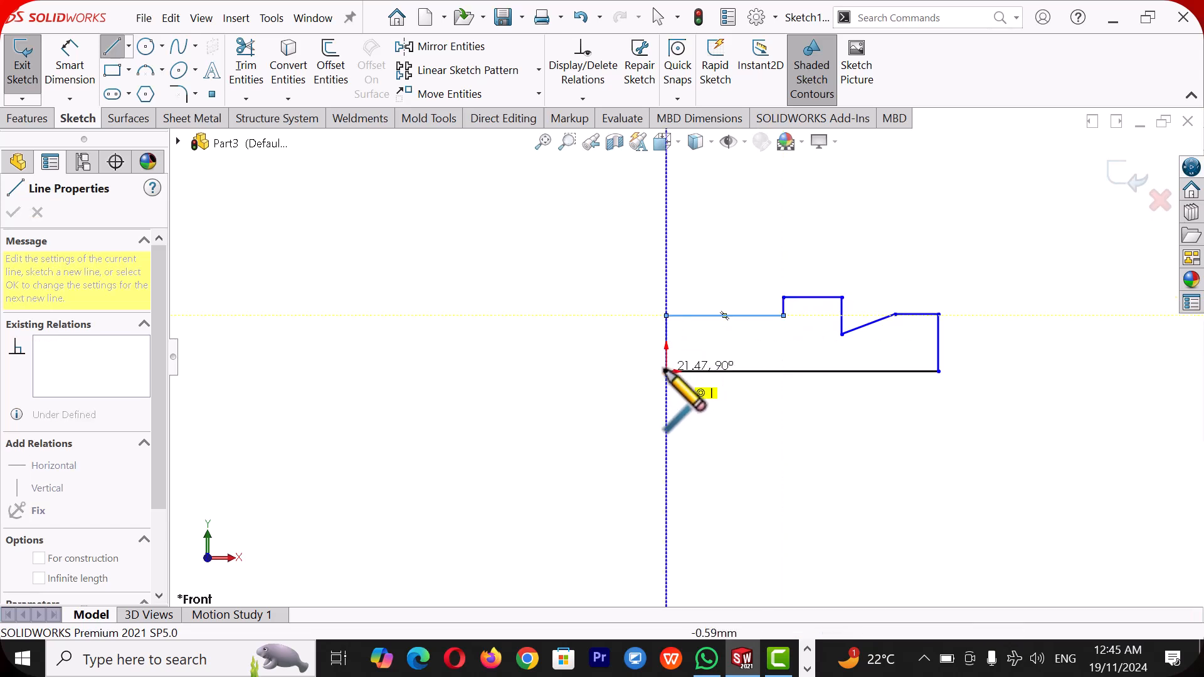
{"action": "left_click", "coordinate": [666, 371]}
{"action": "right_click", "coordinate": [721, 385]}
{"action": "left_click", "coordinate": [722, 385]}
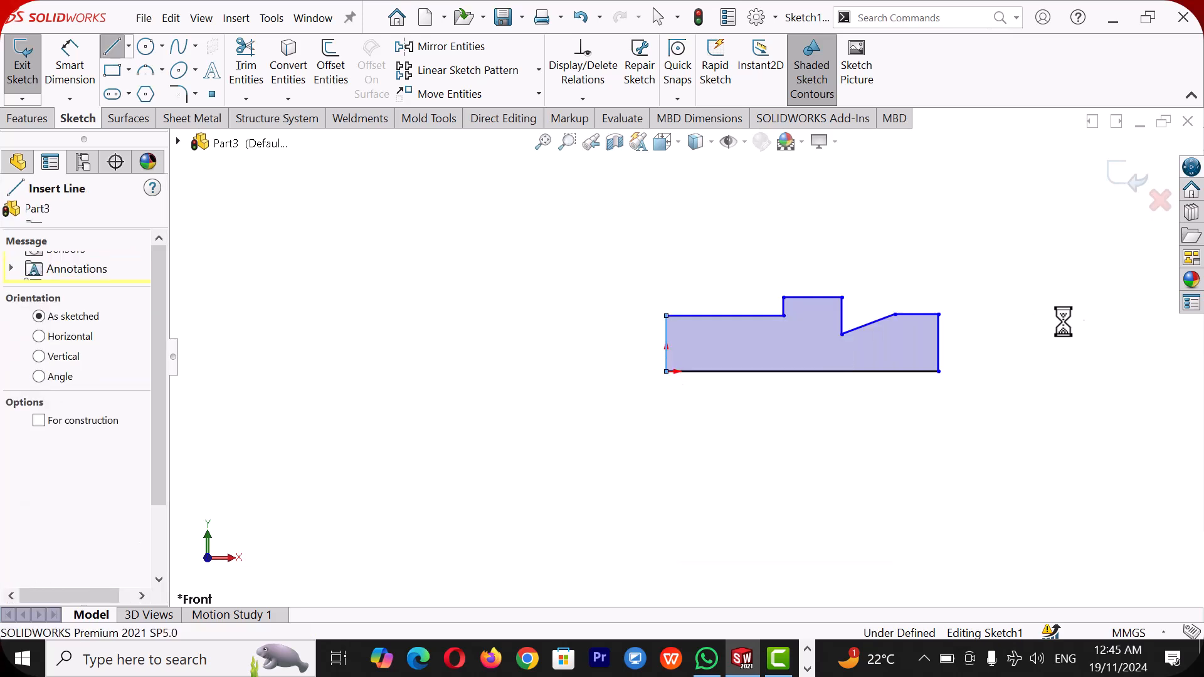
Step: Dimension the profile's right vertical edge to 30 mm
{"action": "scroll", "coordinate": [1064, 307], "scroll_direction": "down", "scroll_amount": 1}
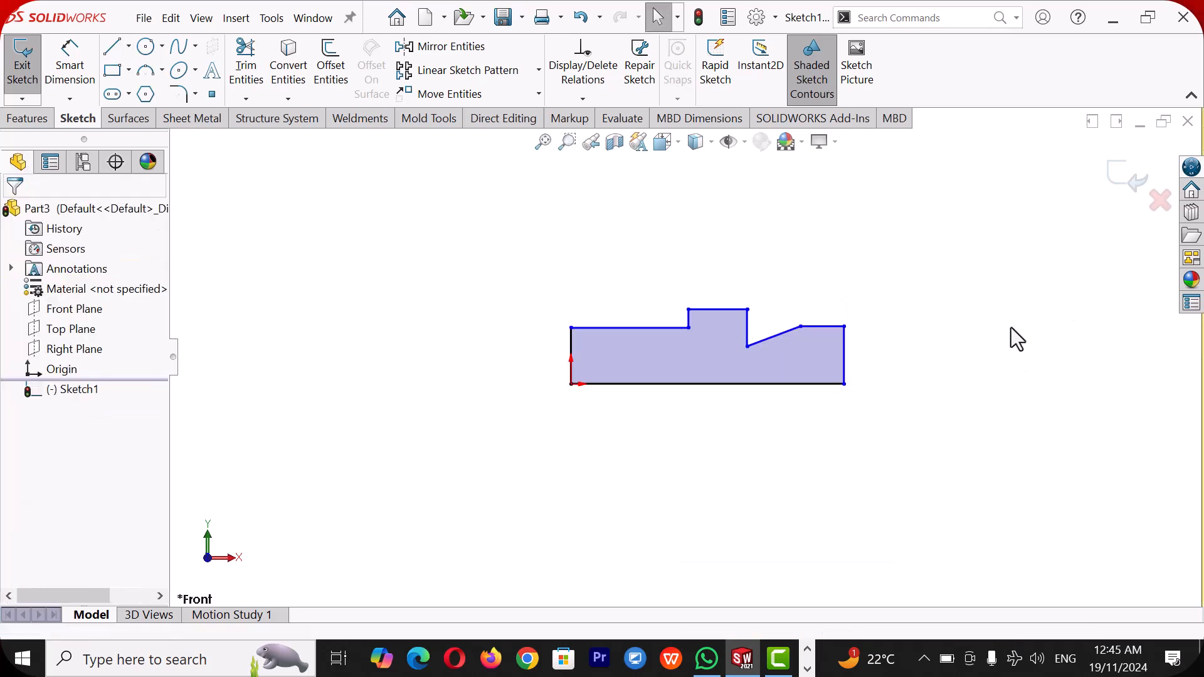
{"action": "right_click_drag", "start_coordinate": [1013, 337], "coordinate": [1000, 297]}
{"action": "left_click", "coordinate": [845, 352]}
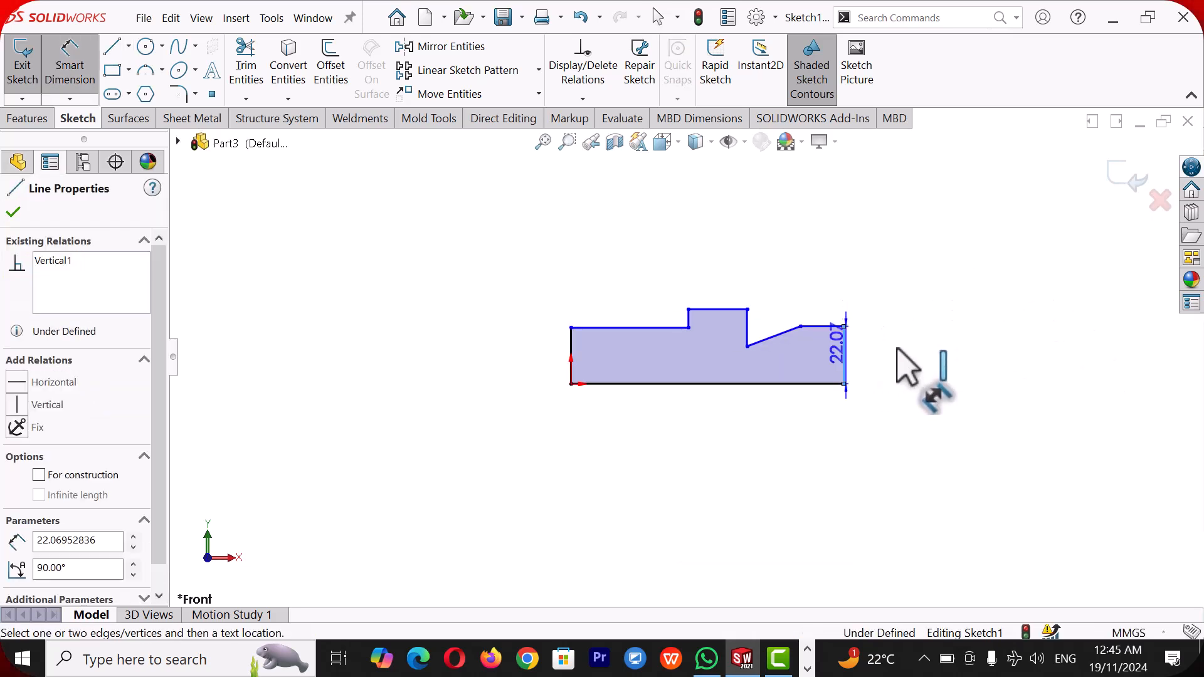
{"action": "left_click", "coordinate": [898, 350]}
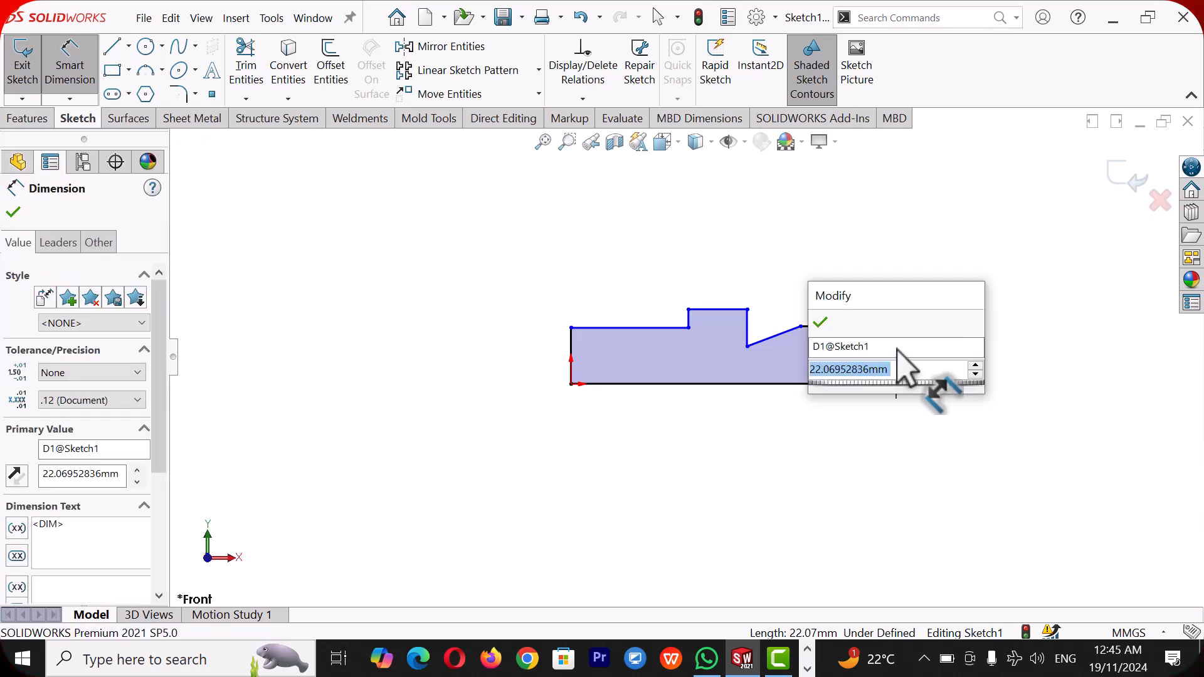
{"action": "type", "text": "30"}
{"action": "key", "text": "Return"}
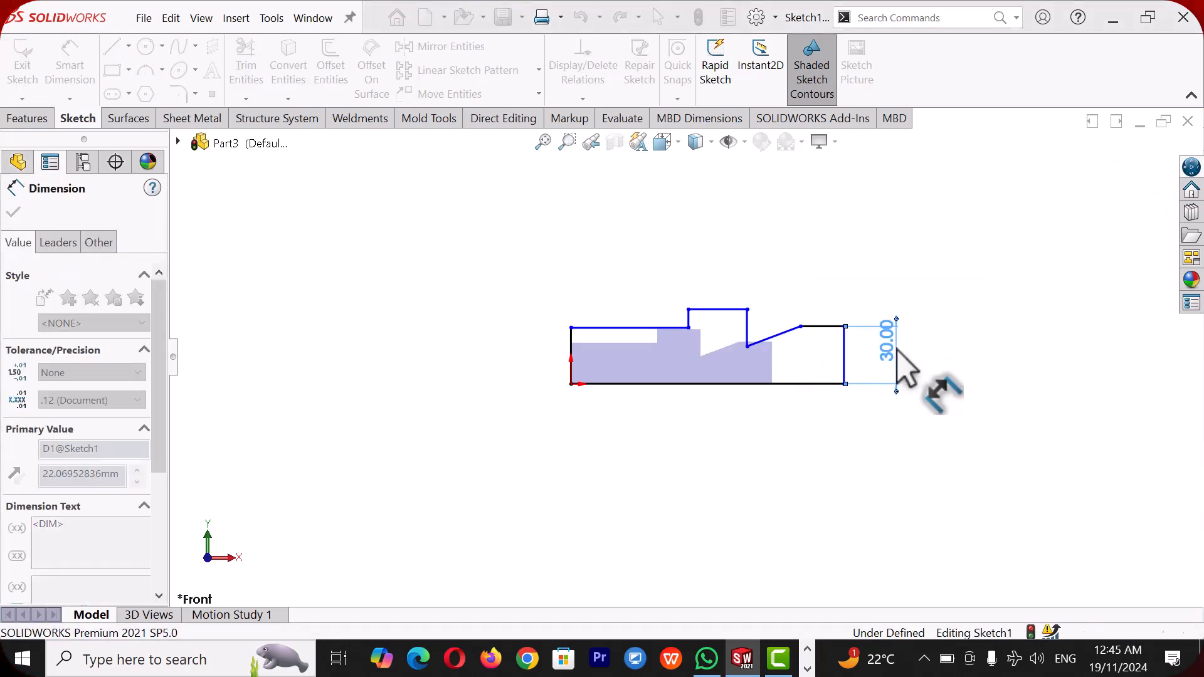
{"action": "key", "text": "Escape"}
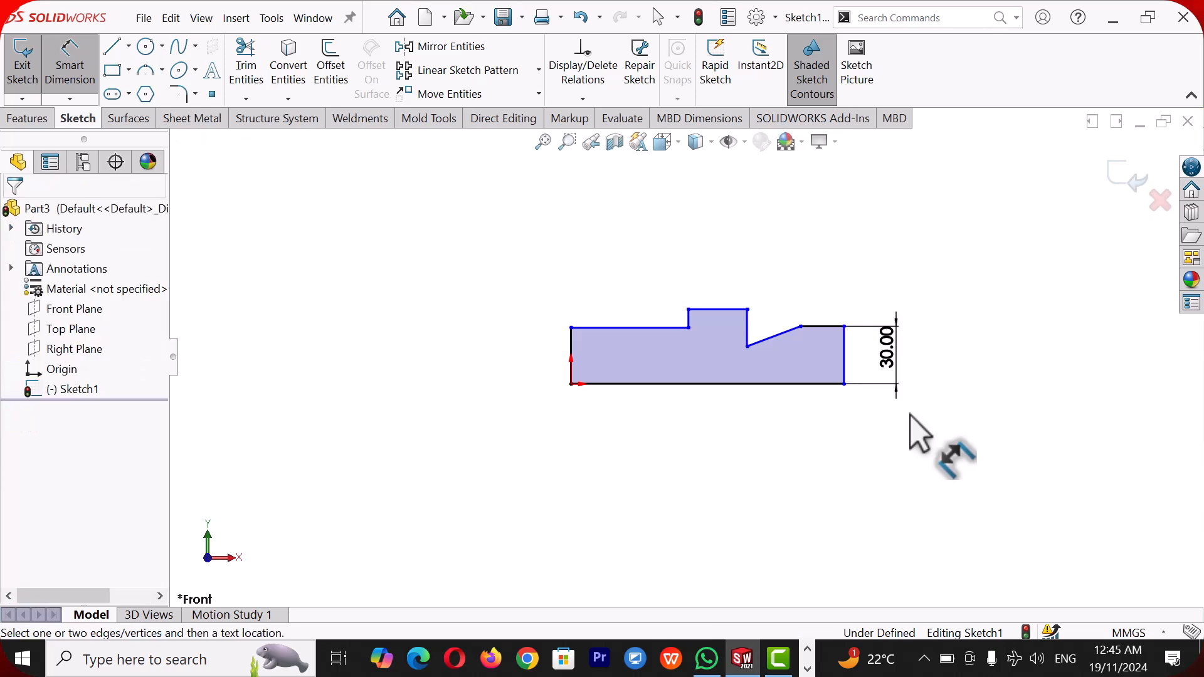
Step: Dimension the upper horizontal edge at the profile's right end to 40 mm
{"action": "left_click", "coordinate": [827, 326]}
{"action": "left_click", "coordinate": [841, 289]}
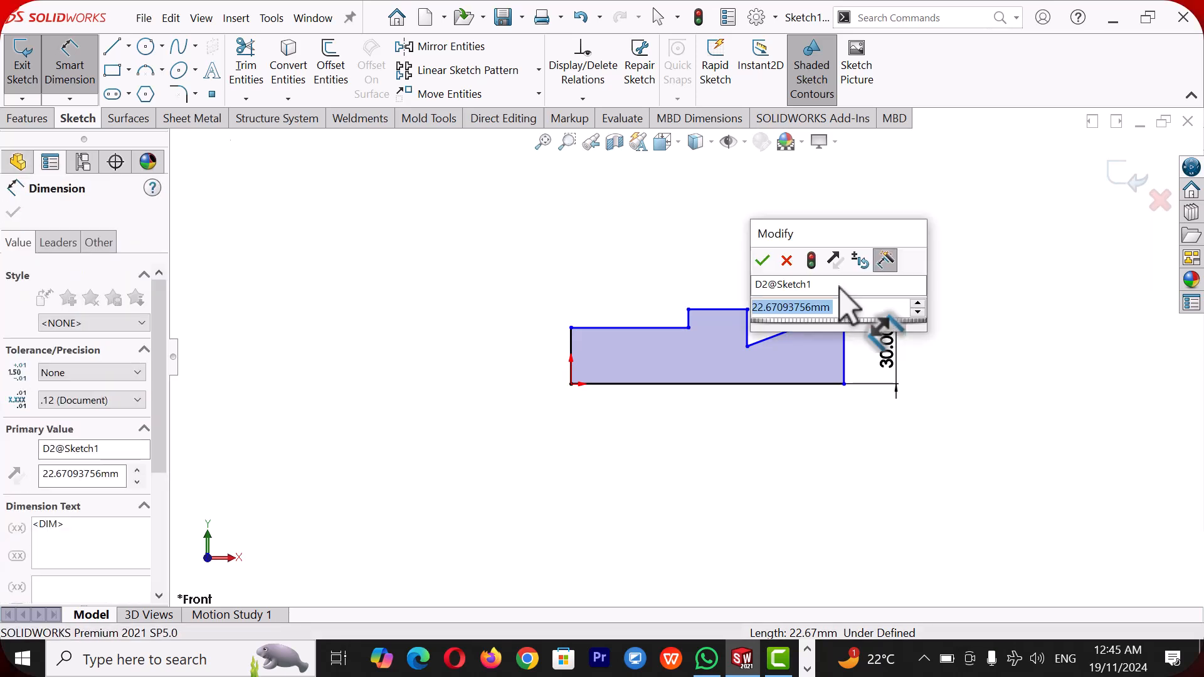
{"action": "type", "text": "40"}
{"action": "key", "text": "Return"}
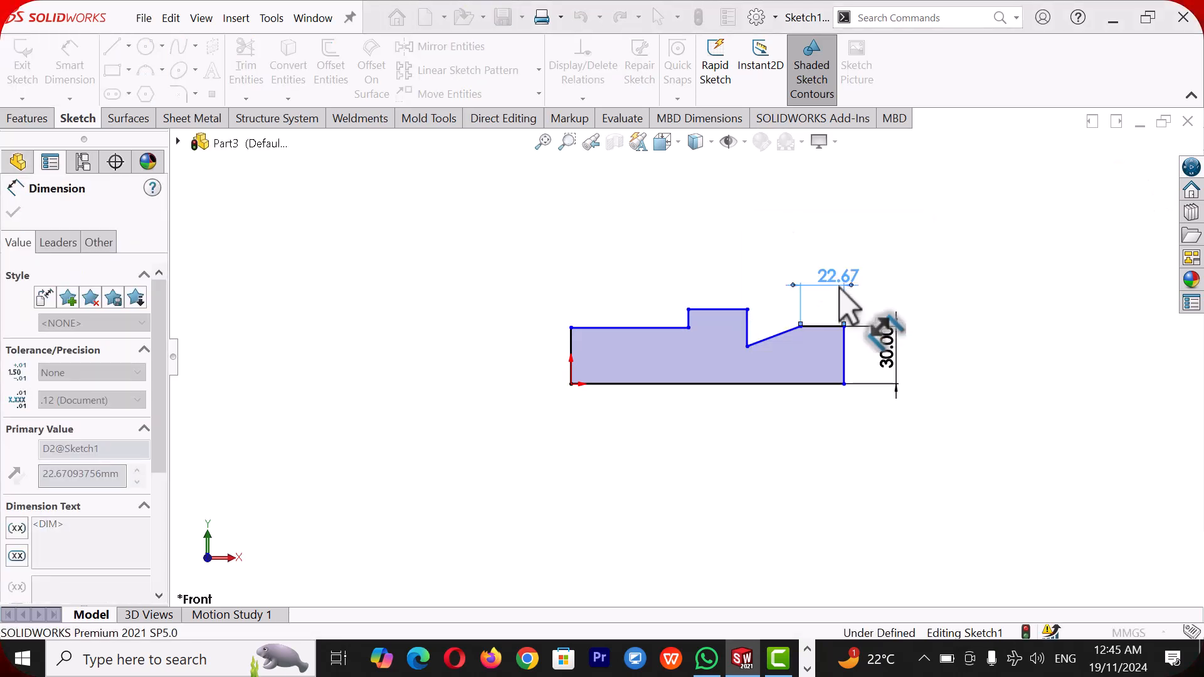
{"action": "key", "text": "Escape"}
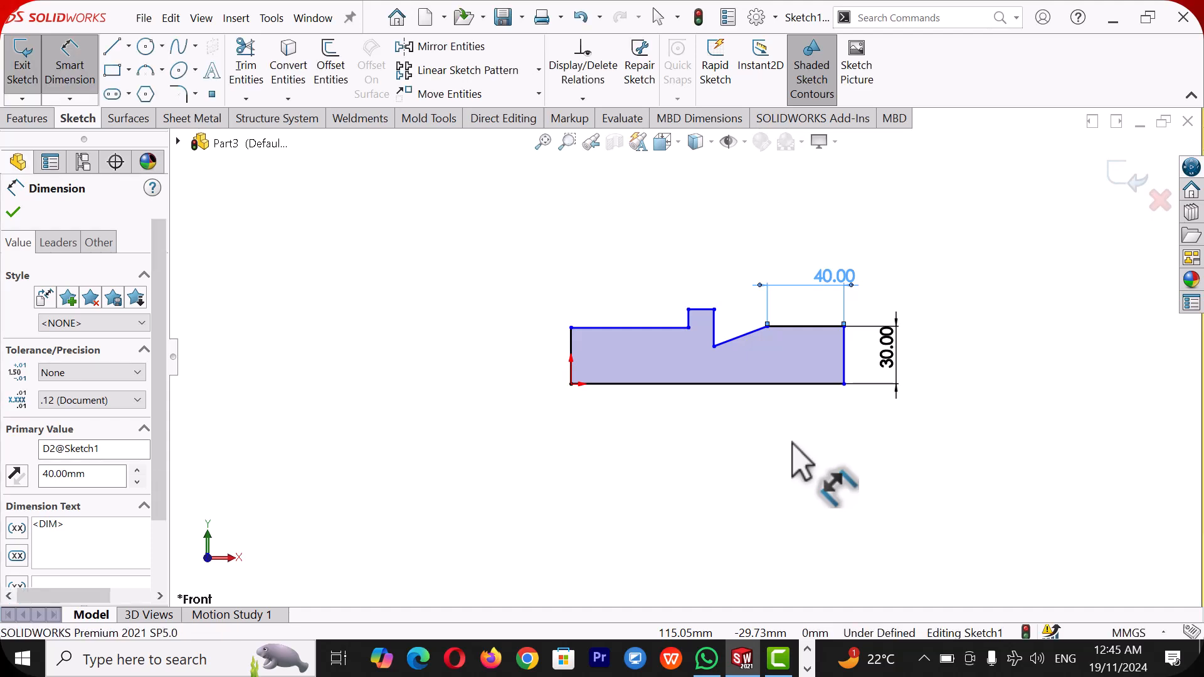
Step: Dimension the upper horizontal edge at the profile's left end to 40 mm
{"action": "left_click", "coordinate": [627, 328]}
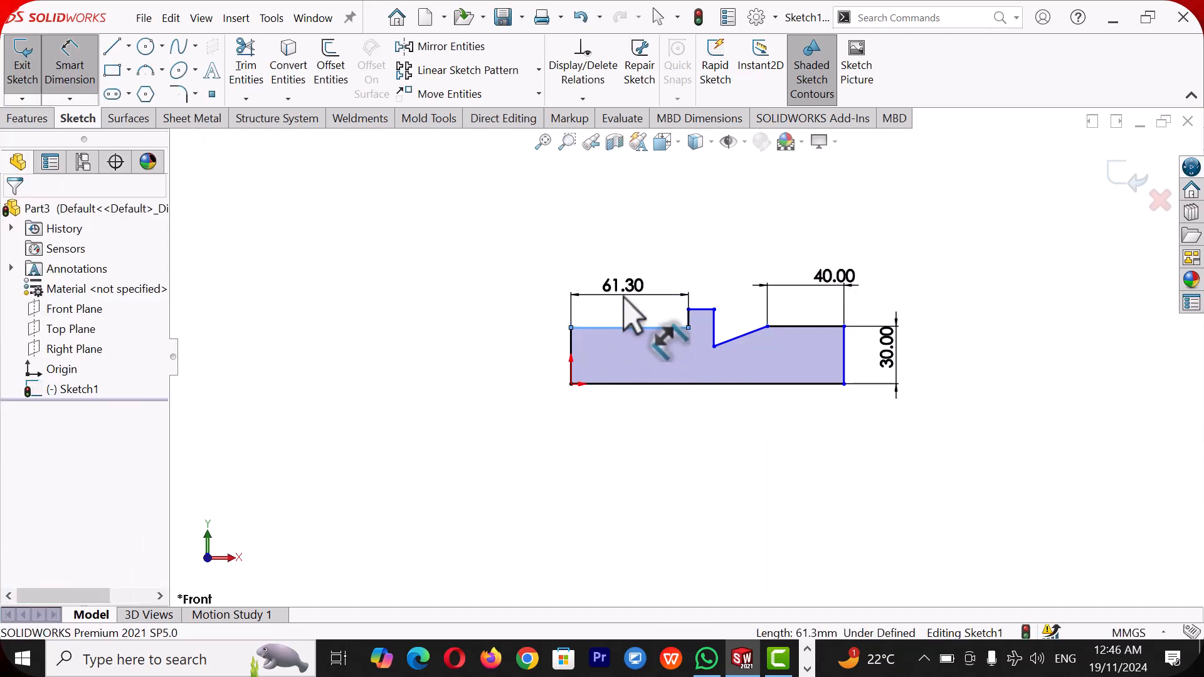
{"action": "left_click", "coordinate": [623, 297]}
{"action": "type", "text": "40"}
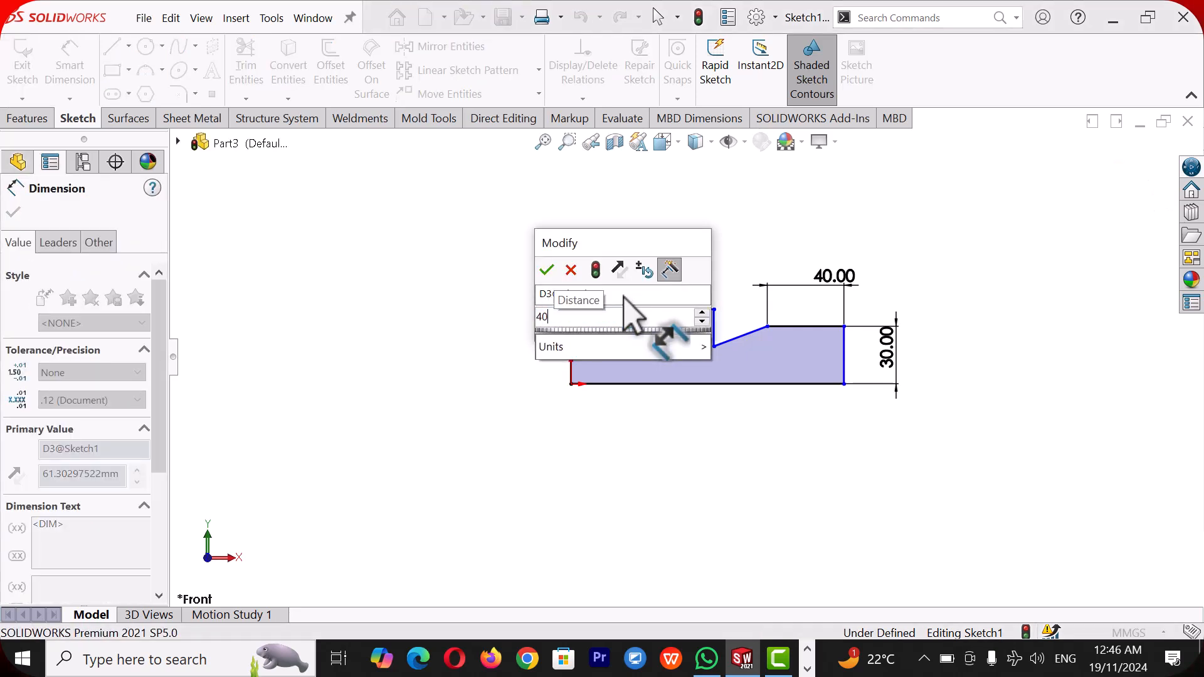
{"action": "key", "text": "Return"}
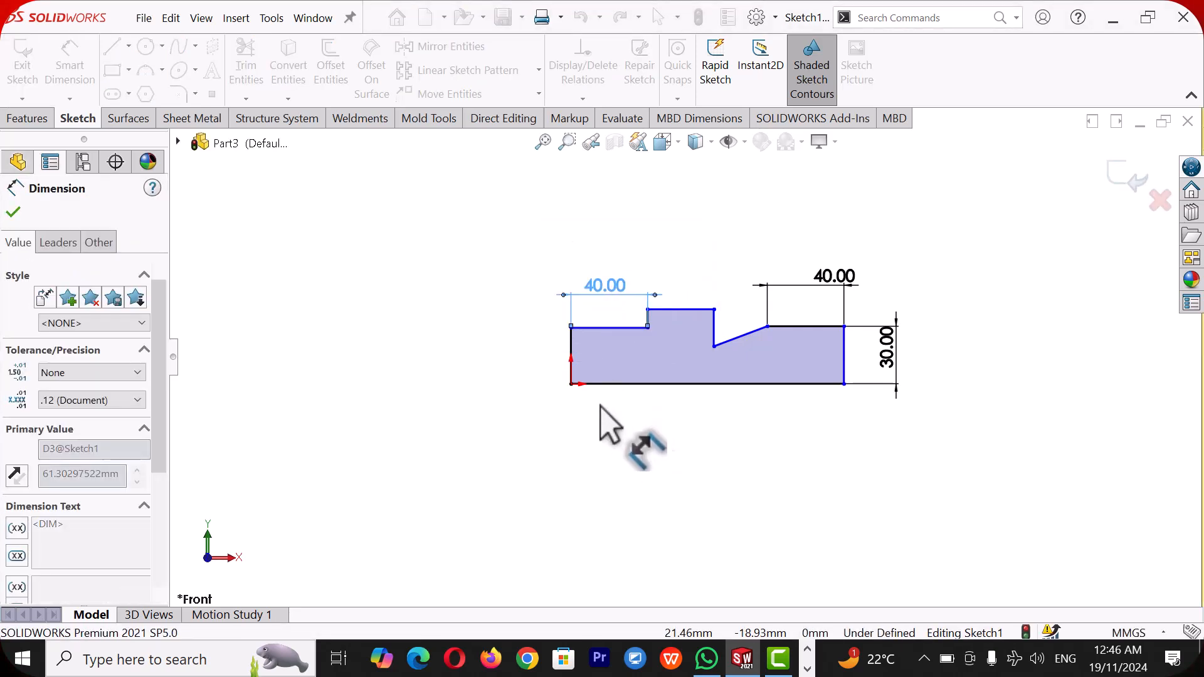
Step: Dimension the profile's left vertical edge to 29 mm
{"action": "left_click", "coordinate": [571, 356]}
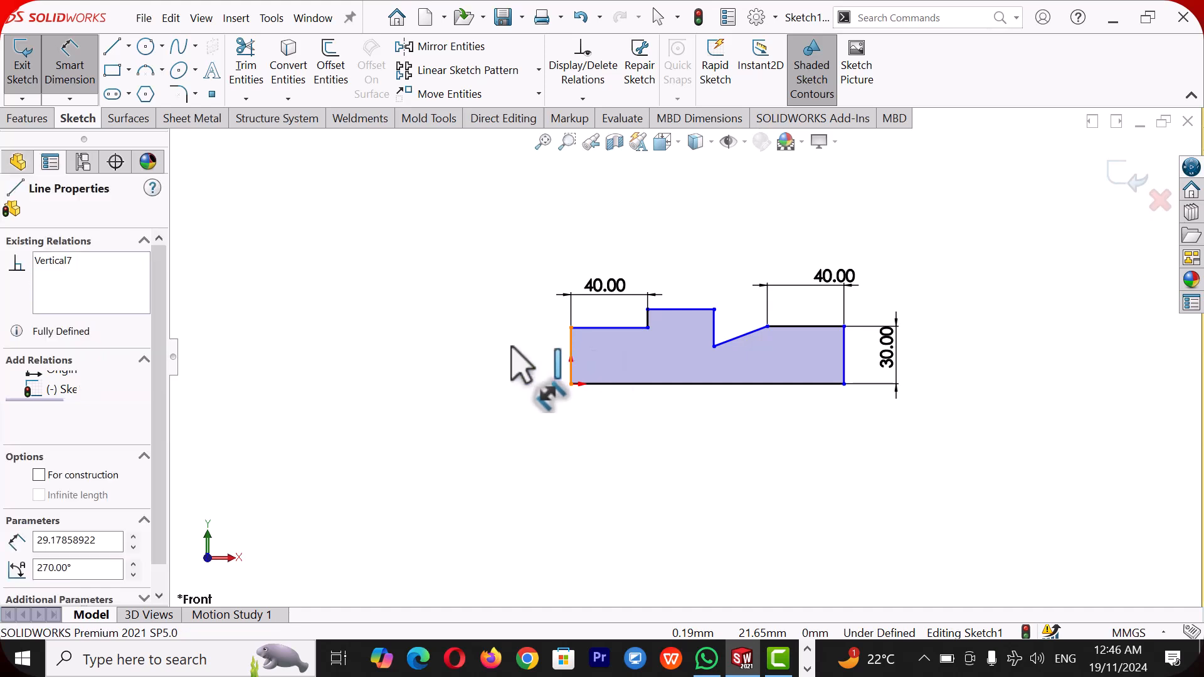
{"action": "left_click", "coordinate": [512, 348]}
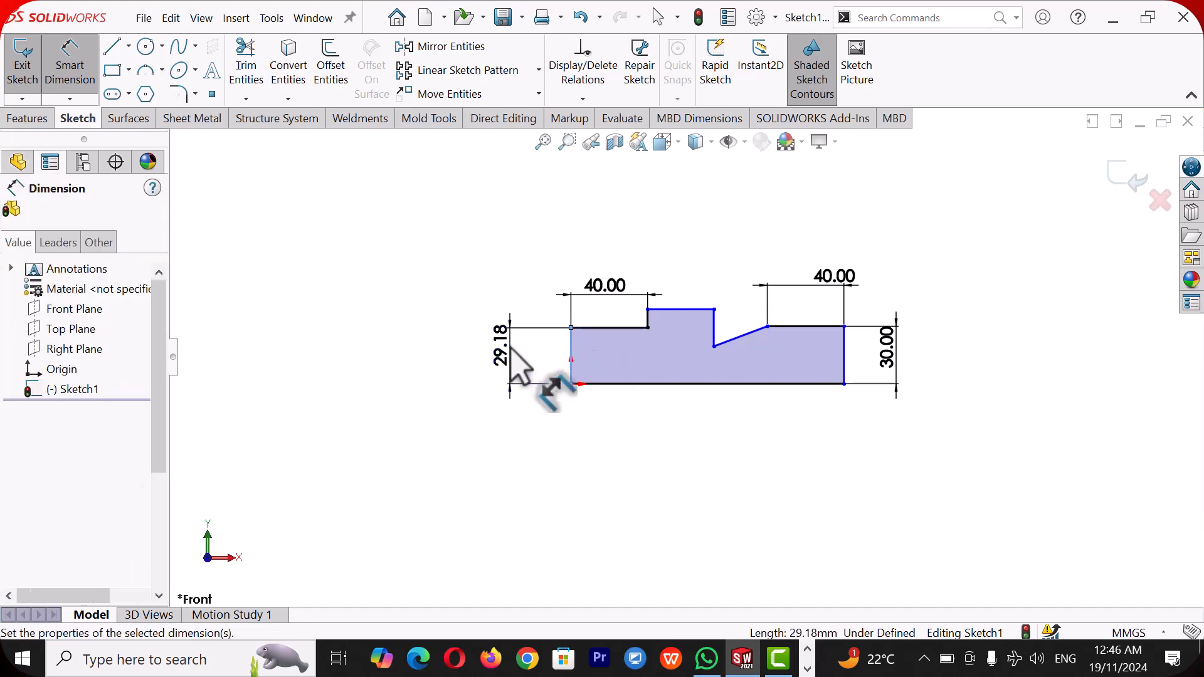
{"action": "type", "text": "20"}
{"action": "key", "text": "Return"}
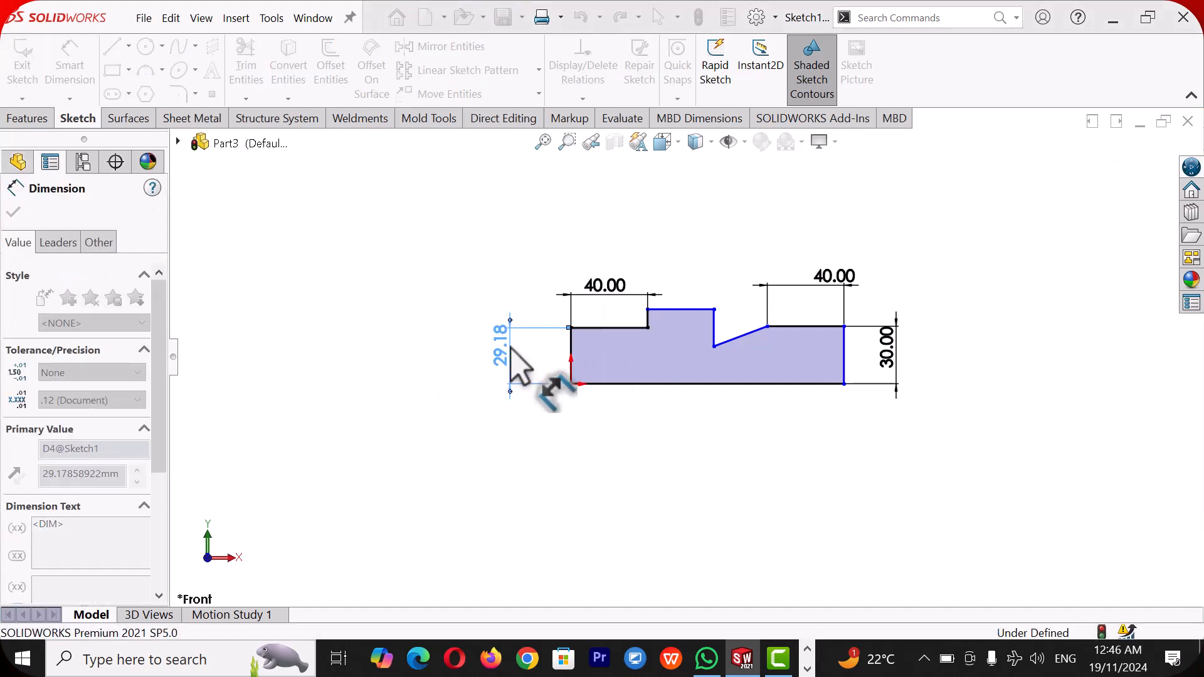
{"action": "left_click", "coordinate": [670, 477]}
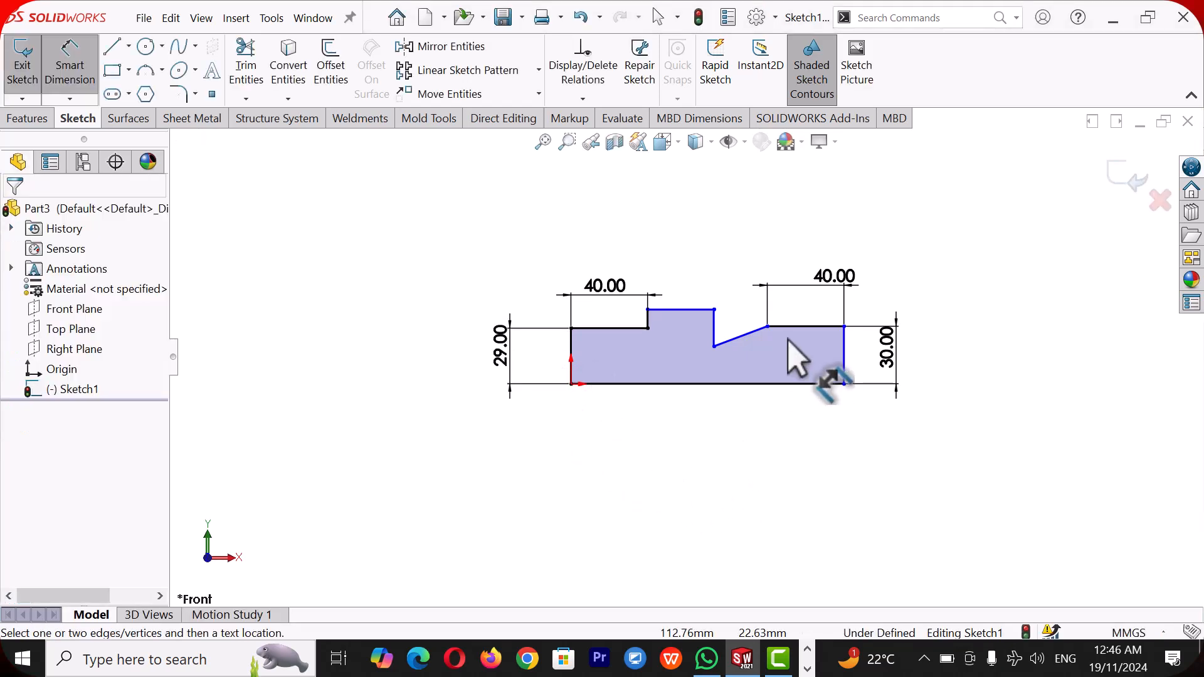
Step: Dimension the angle between the notch's vertical edge and its sloped line to 75°
{"action": "scroll", "coordinate": [784, 342], "scroll_direction": "down", "scroll_amount": 3}
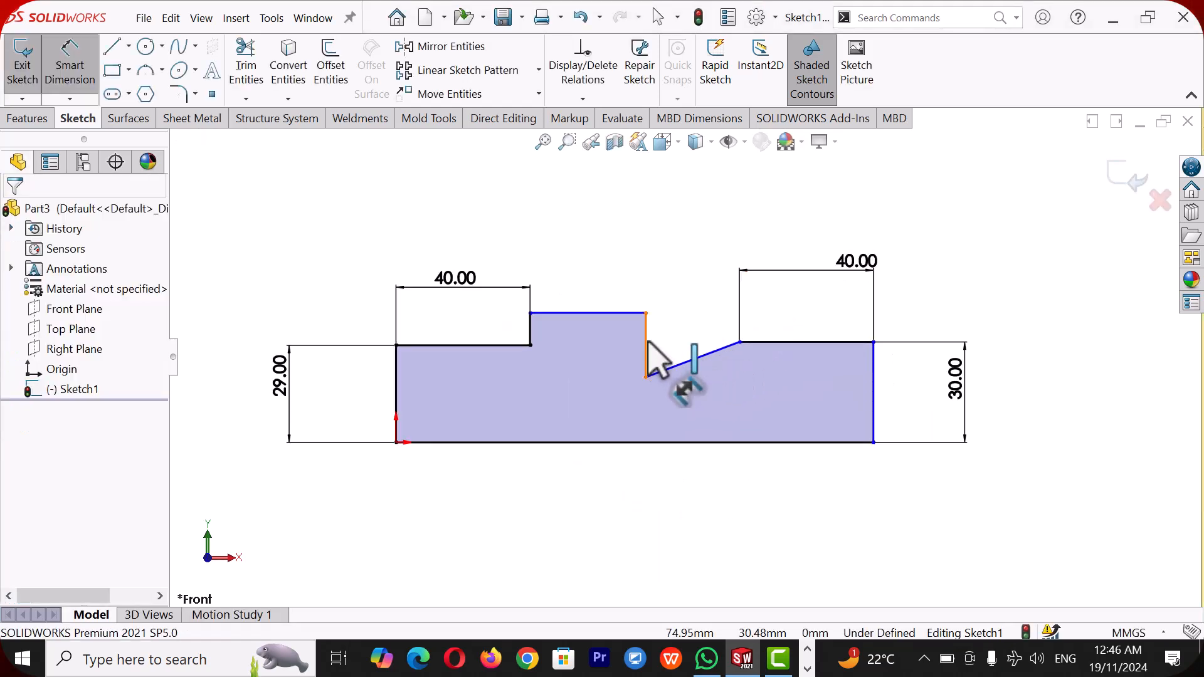
{"action": "left_click", "coordinate": [648, 344]}
{"action": "left_click", "coordinate": [681, 364]}
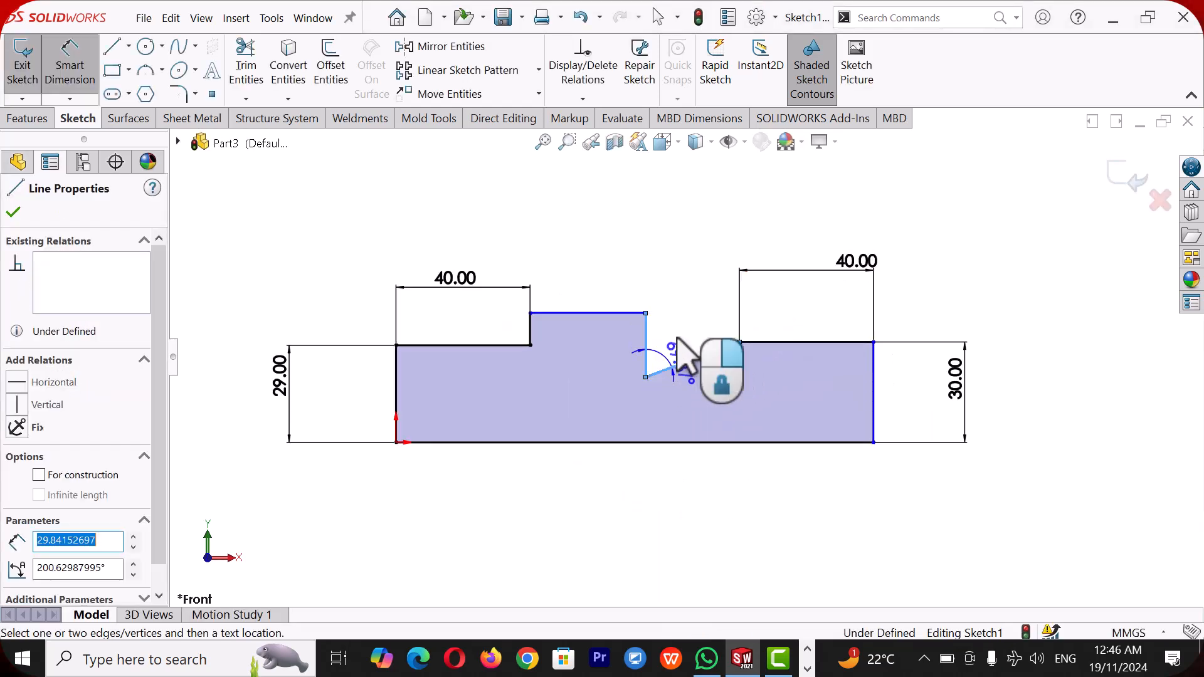
{"action": "left_click", "coordinate": [690, 307]}
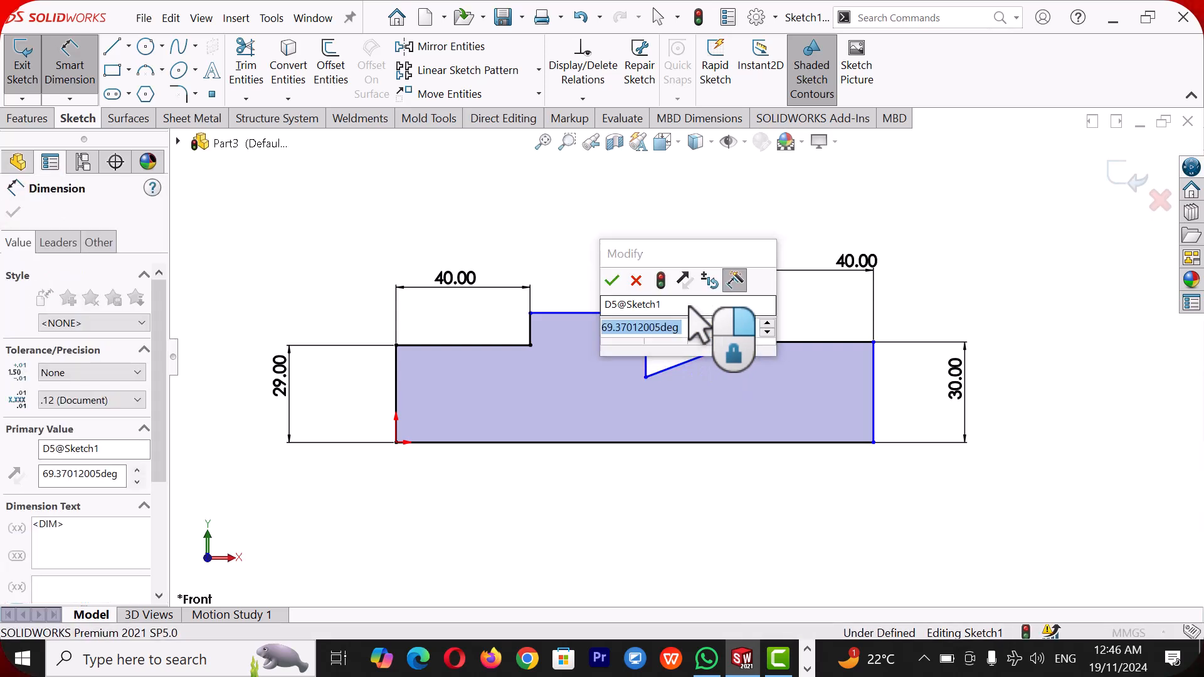
{"action": "type", "text": "70"}
{"action": "key", "text": "Return"}
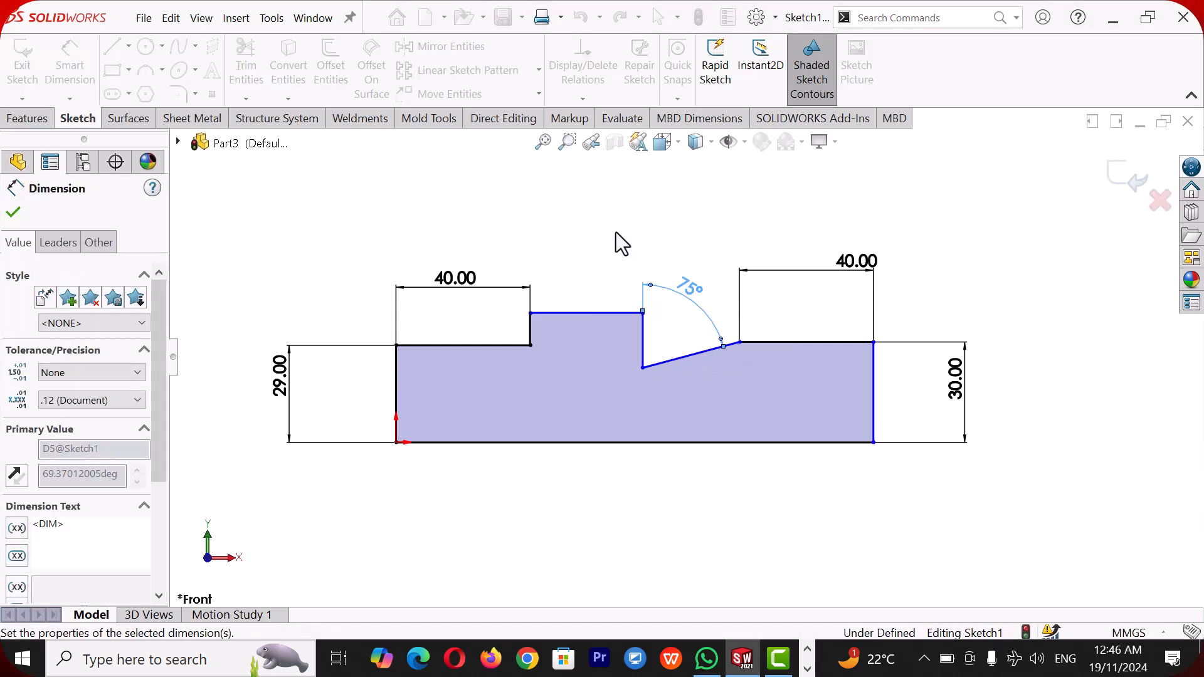
{"action": "left_click", "coordinate": [617, 232]}
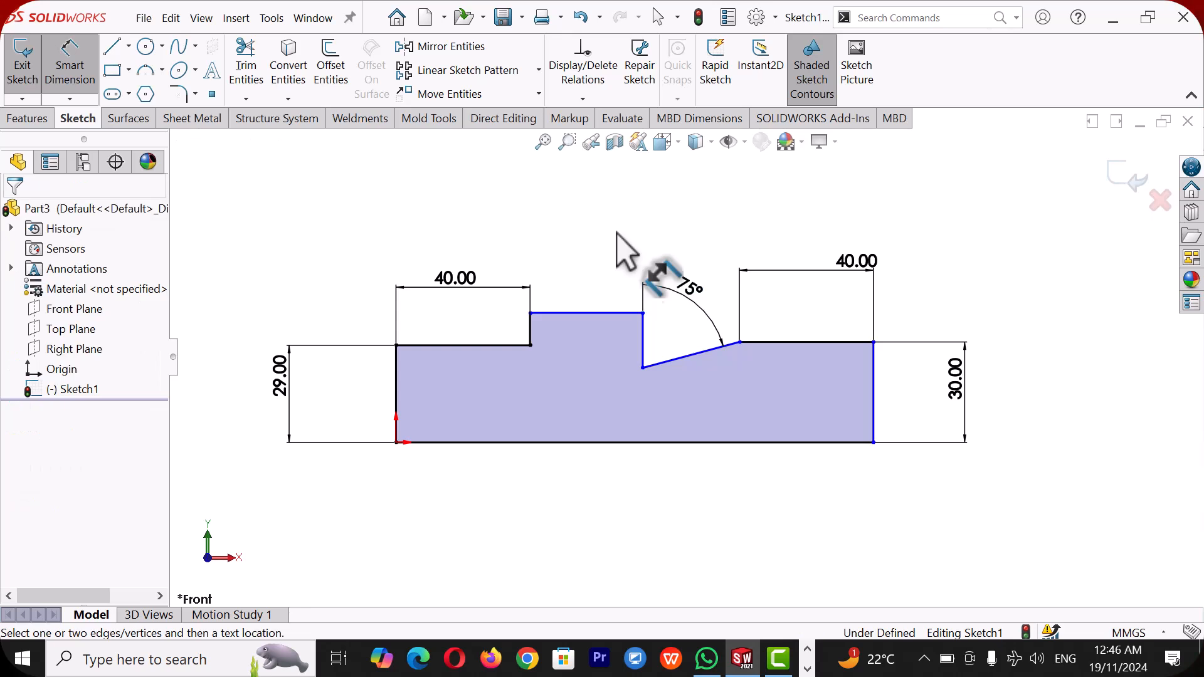
Step: Dimension the horizontal top edge of the raised middle section to 45 mm
{"action": "left_click", "coordinate": [603, 313]}
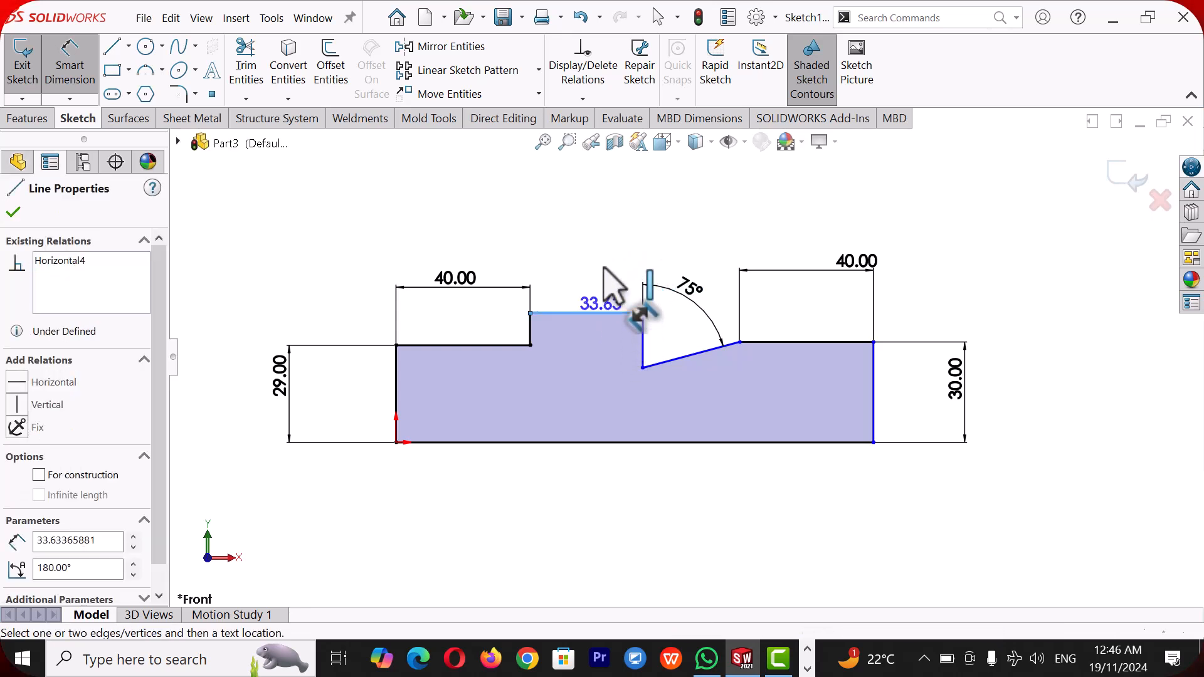
{"action": "left_click", "coordinate": [603, 269]}
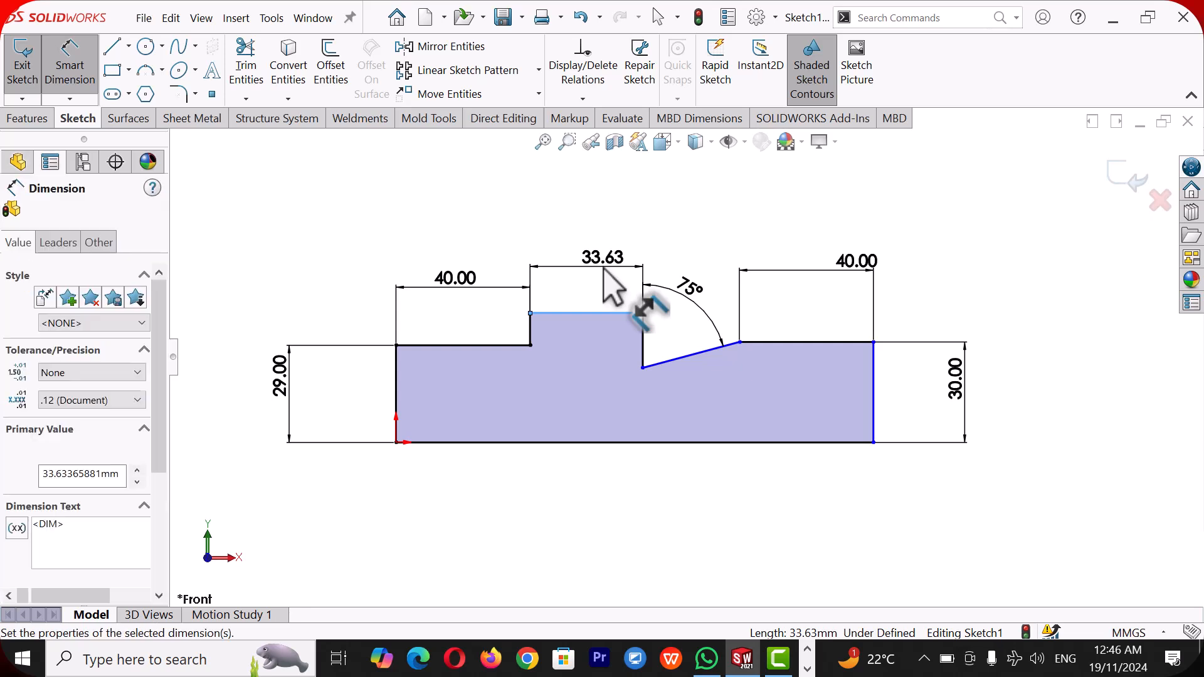
{"action": "type", "text": "45"}
{"action": "key", "text": "Return"}
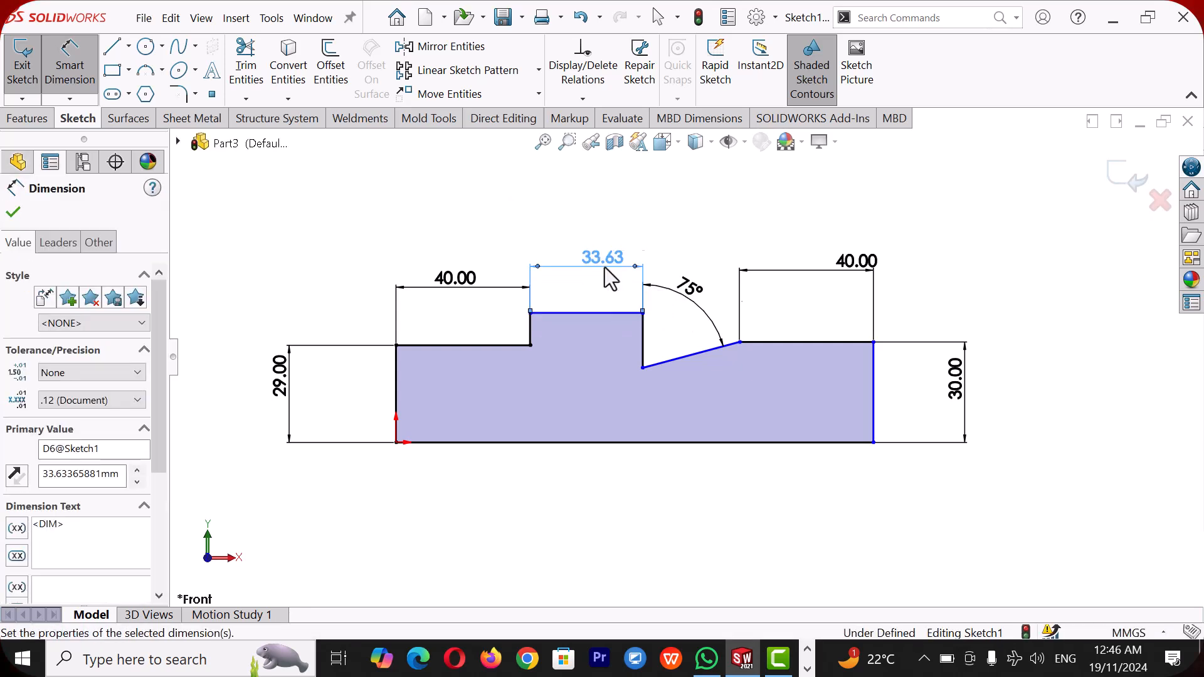
{"action": "left_click", "coordinate": [718, 209]}
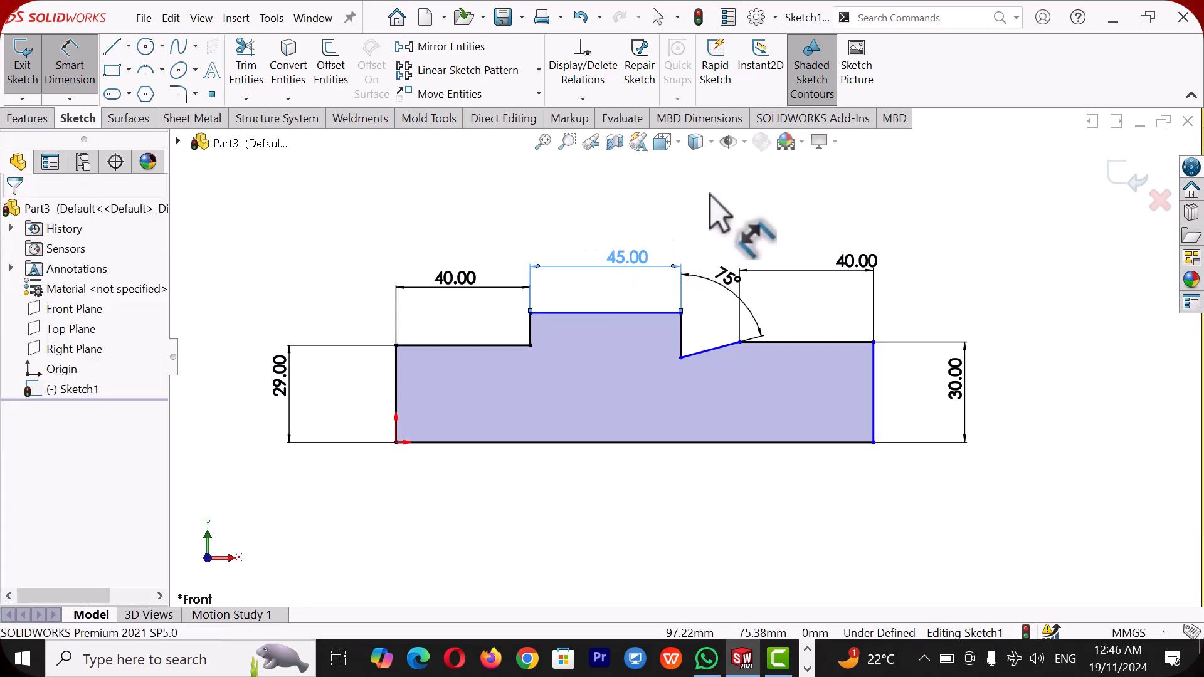
Step: Dimension the short vertical step edge at the left of the raised middle section to 12 mm
{"action": "left_click", "coordinate": [530, 332]}
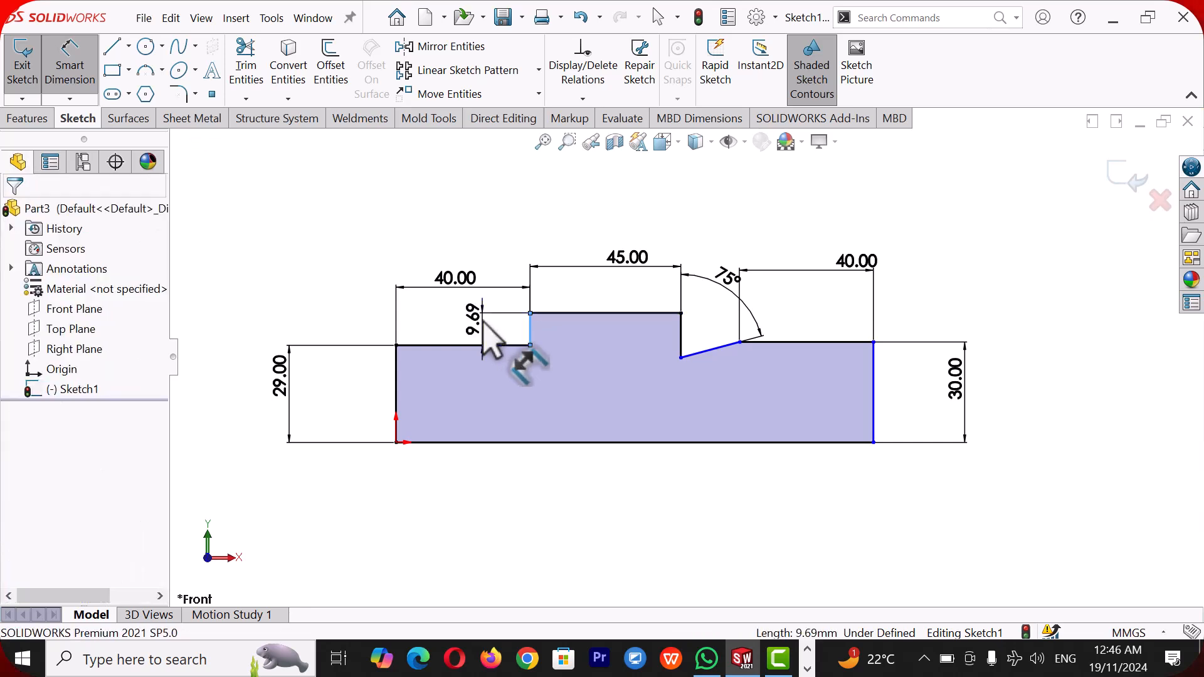
{"action": "left_click", "coordinate": [492, 339]}
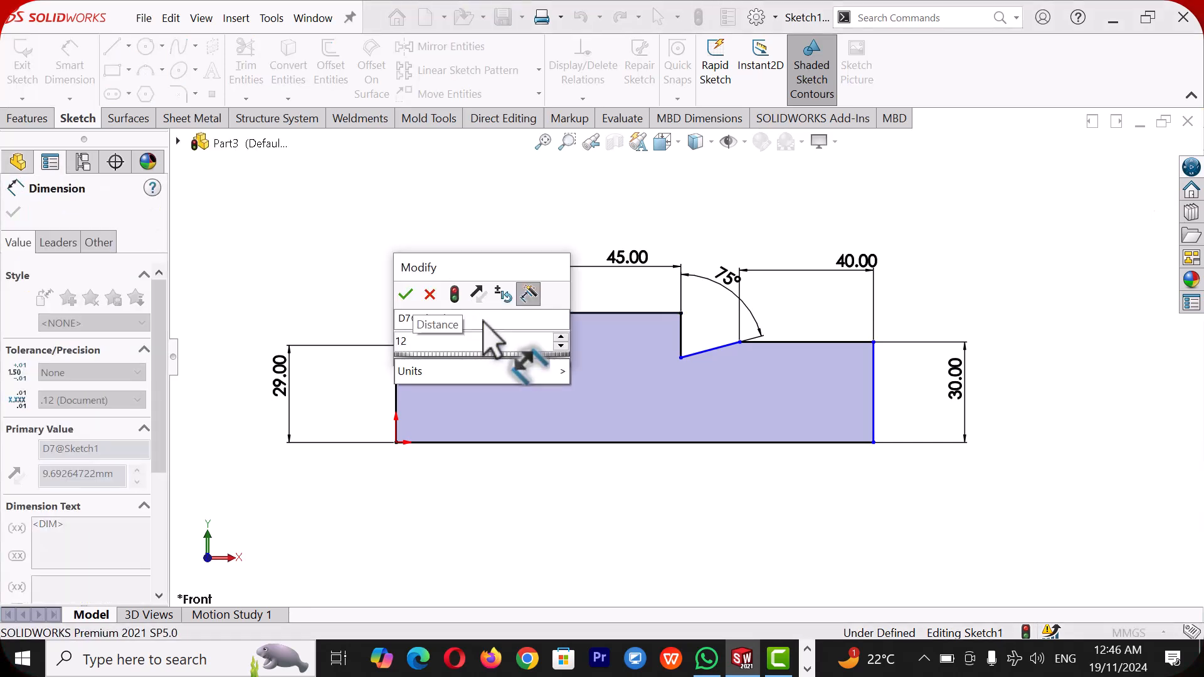
{"action": "key", "text": "Escape"}
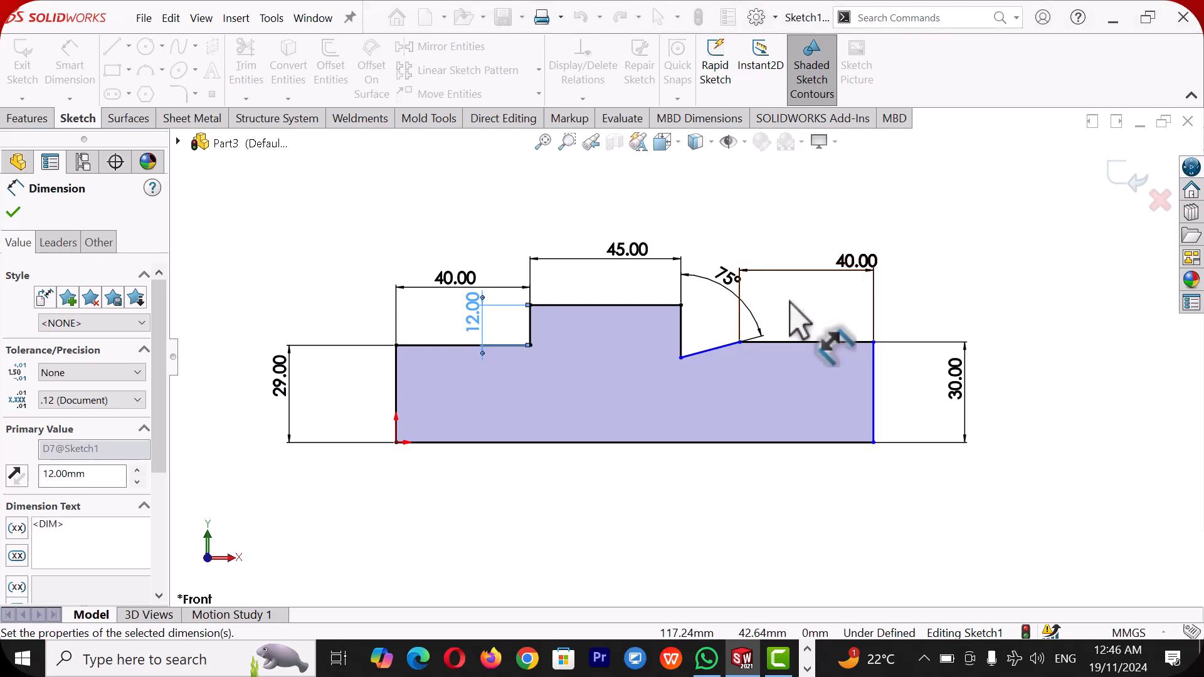
{"action": "key", "text": "Escape"}
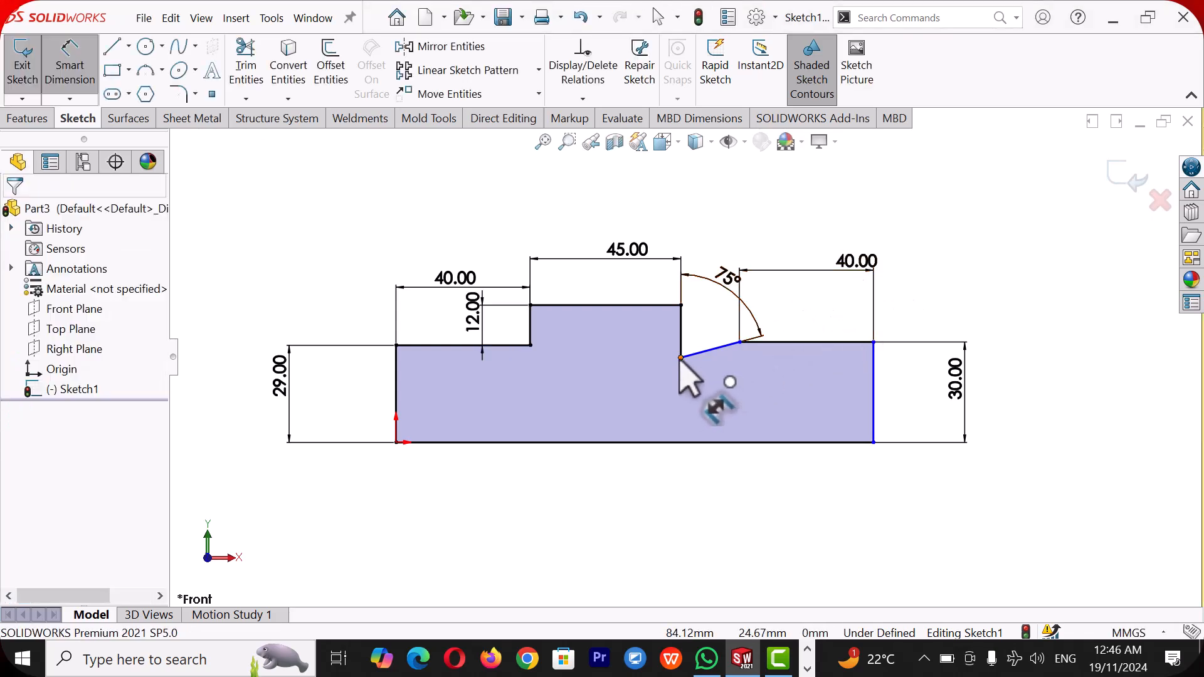
Step: Dimension the horizontal distance between the sloped notch line's endpoints to 45 mm and leave the Smart Dimension tool
{"action": "left_click", "coordinate": [741, 343]}
{"action": "left_click", "coordinate": [742, 344]}
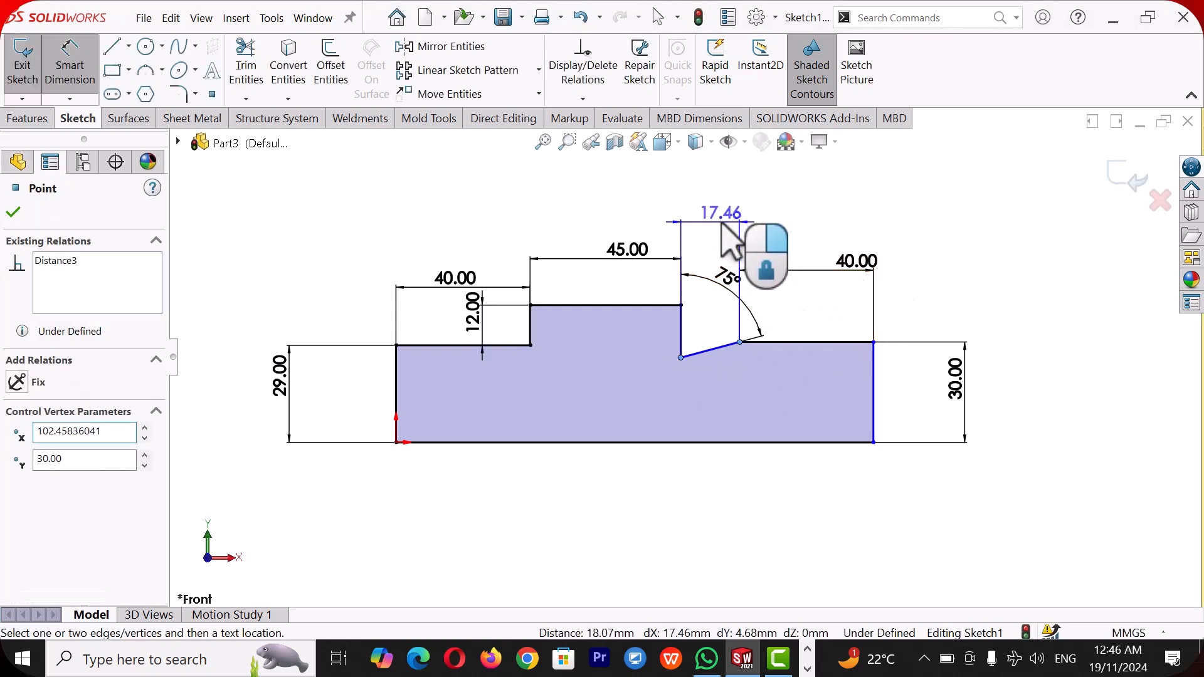
{"action": "left_click", "coordinate": [722, 224]}
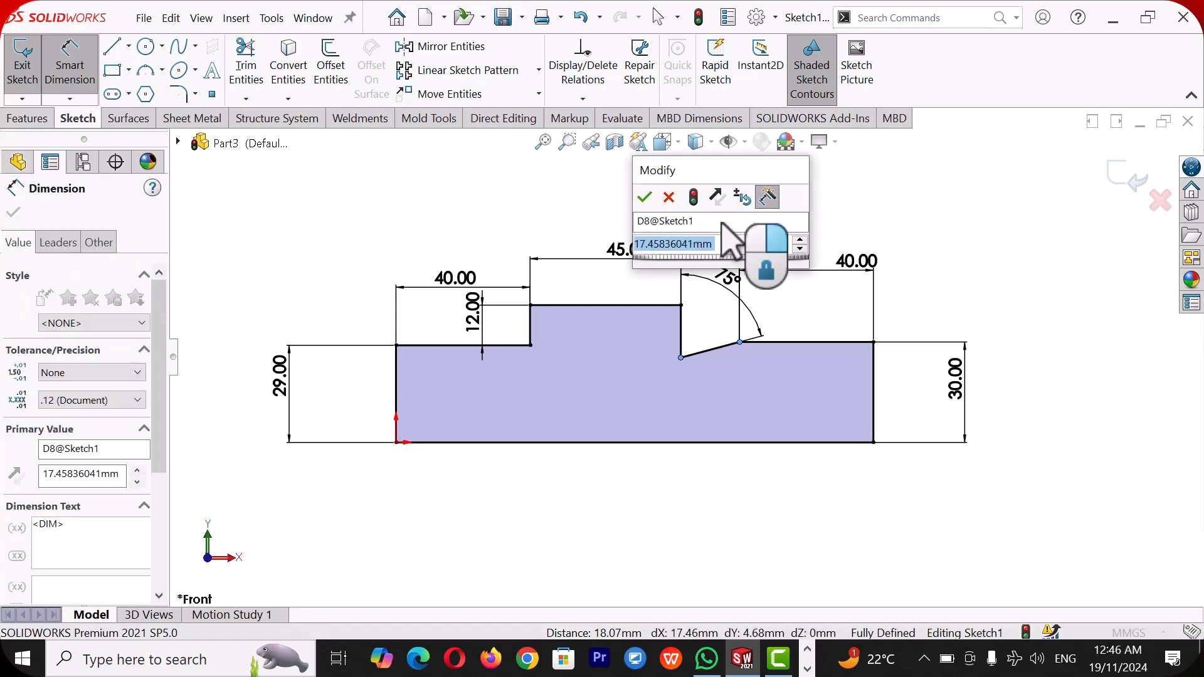
{"action": "key", "text": "Return"}
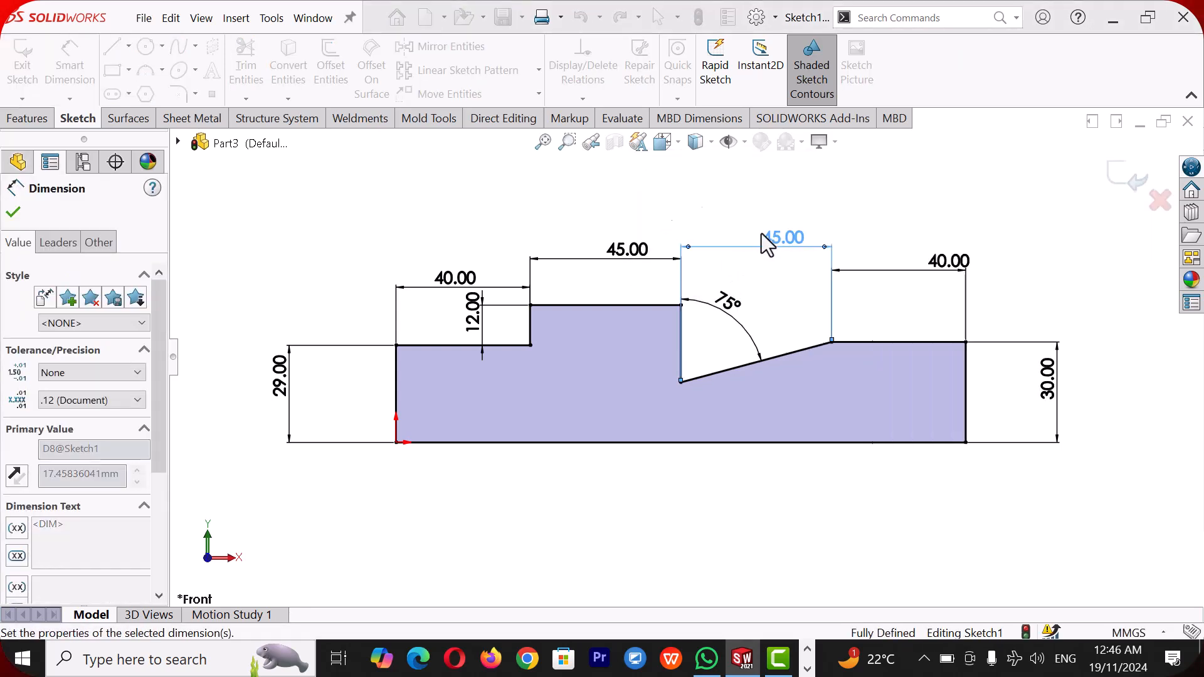
{"action": "left_click", "coordinate": [1053, 242]}
{"action": "right_click", "coordinate": [1054, 242]}
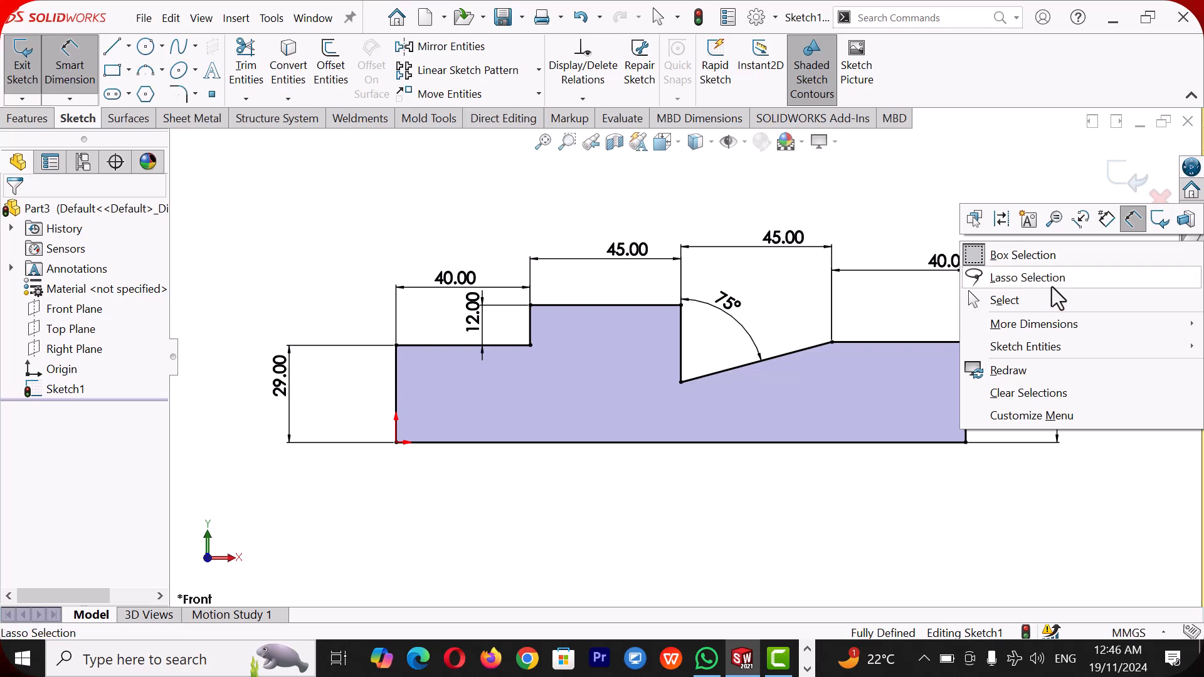
{"action": "left_click", "coordinate": [1046, 295]}
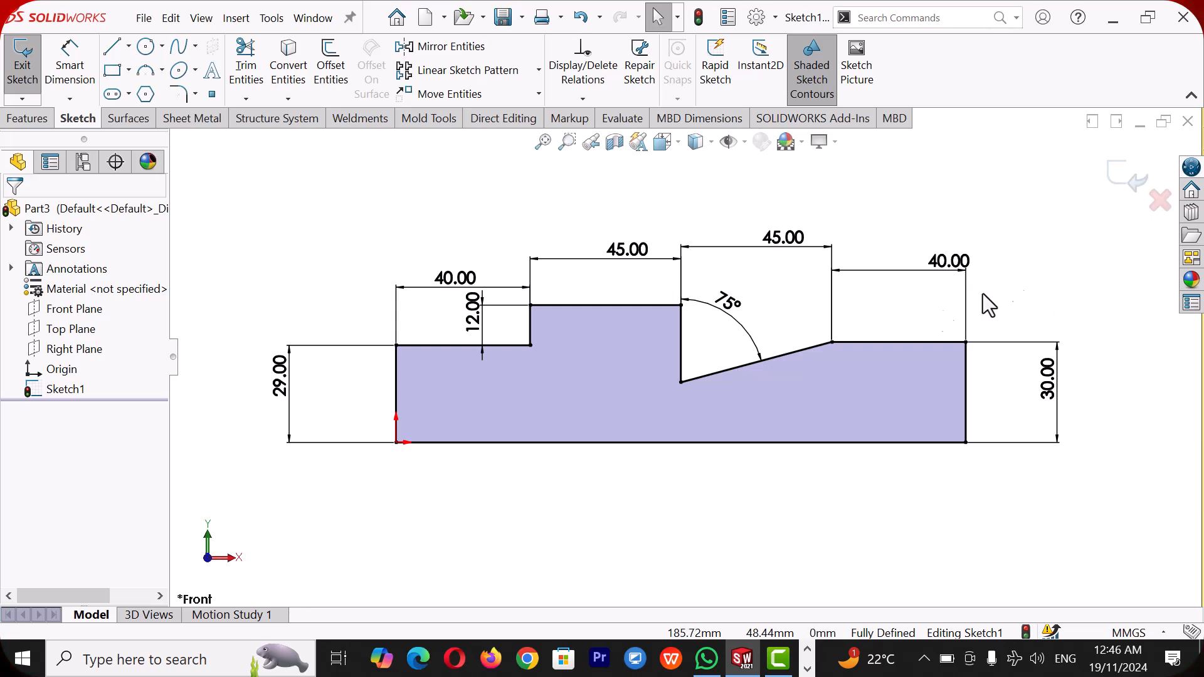
Step: Draw a horizontal construction line about 81 mm long below the profile, starting vertically in line with the origin
{"action": "key", "text": "f"}
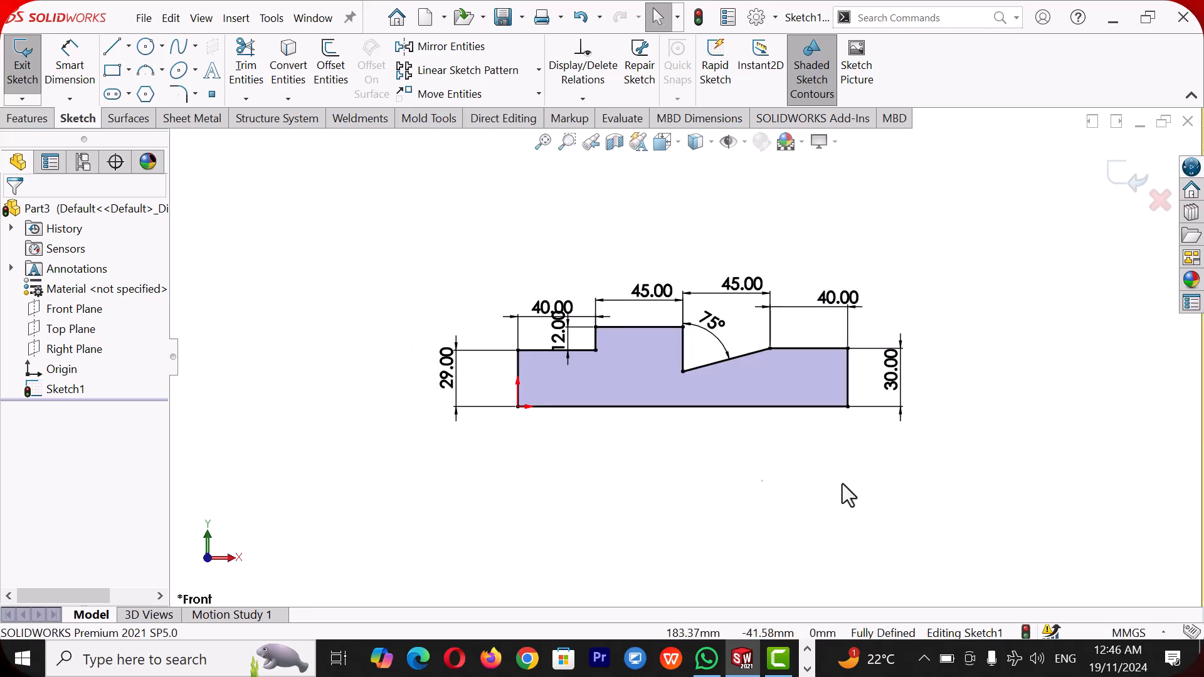
{"action": "key", "text": "l"}
{"action": "left_click", "coordinate": [518, 470]}
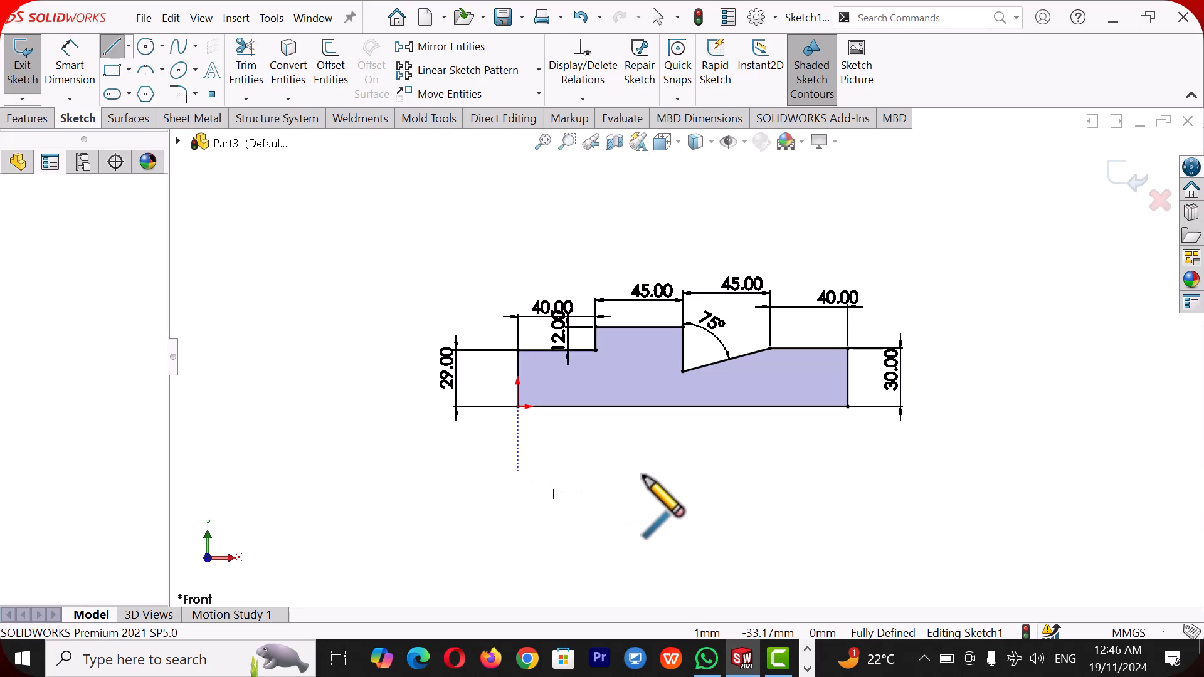
{"action": "left_click", "coordinate": [675, 471]}
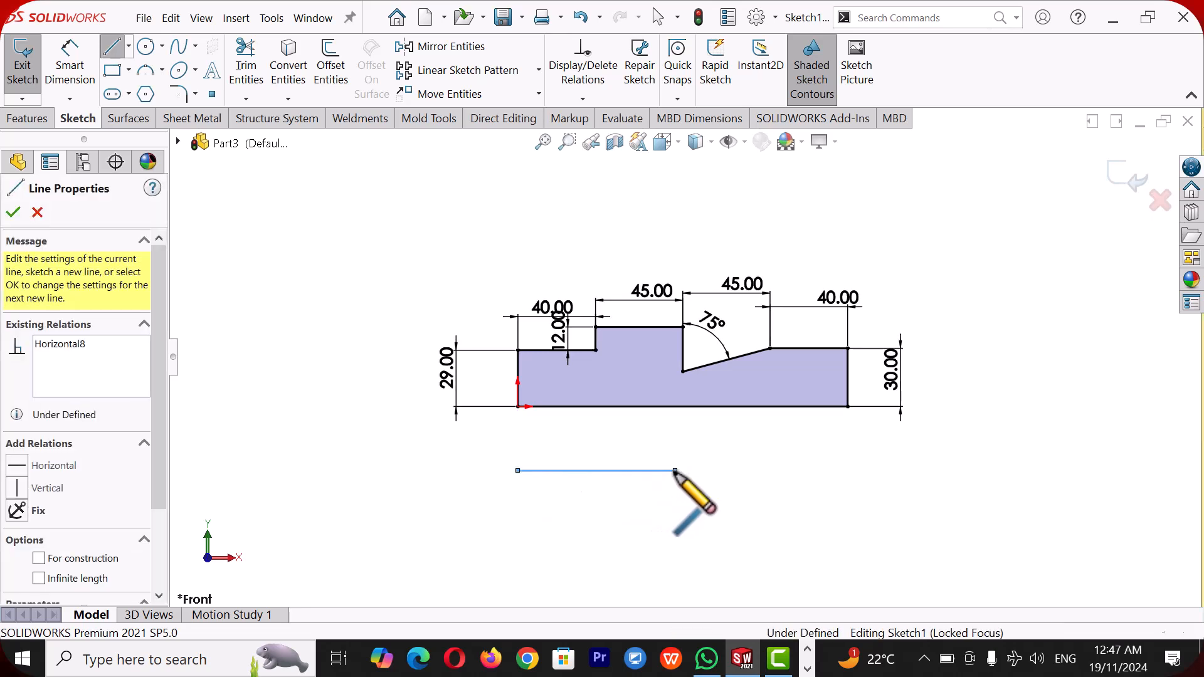
{"action": "right_click", "coordinate": [674, 470]}
{"action": "left_click", "coordinate": [716, 462]}
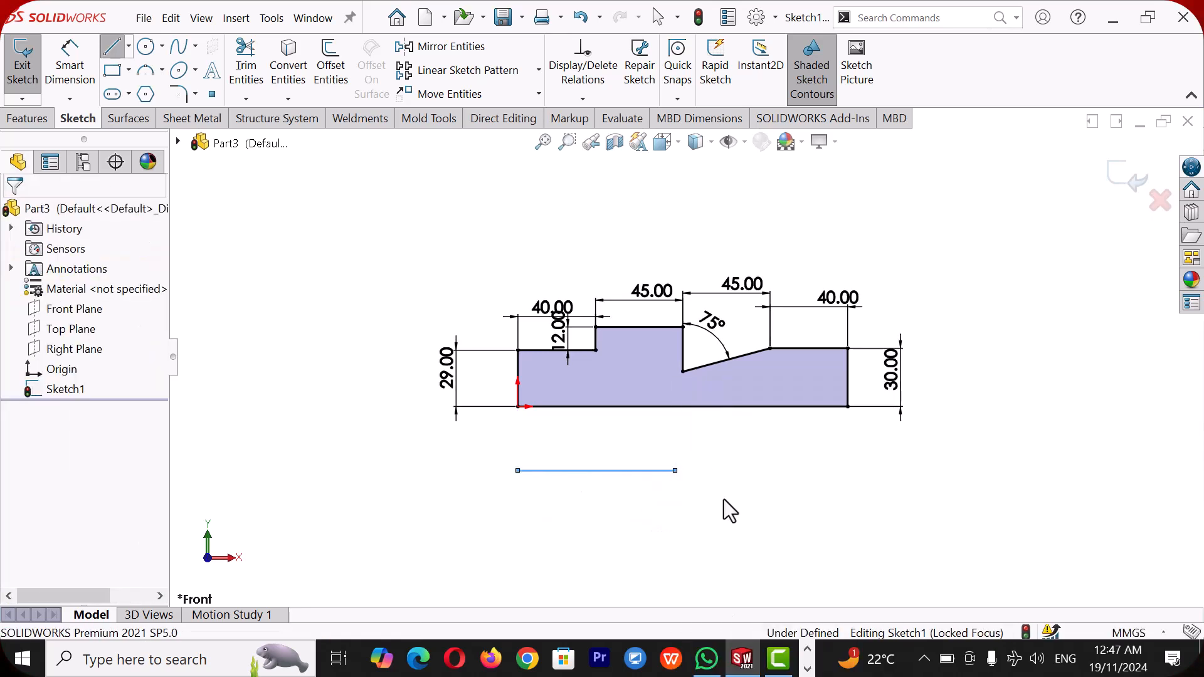
{"action": "key", "text": "Escape"}
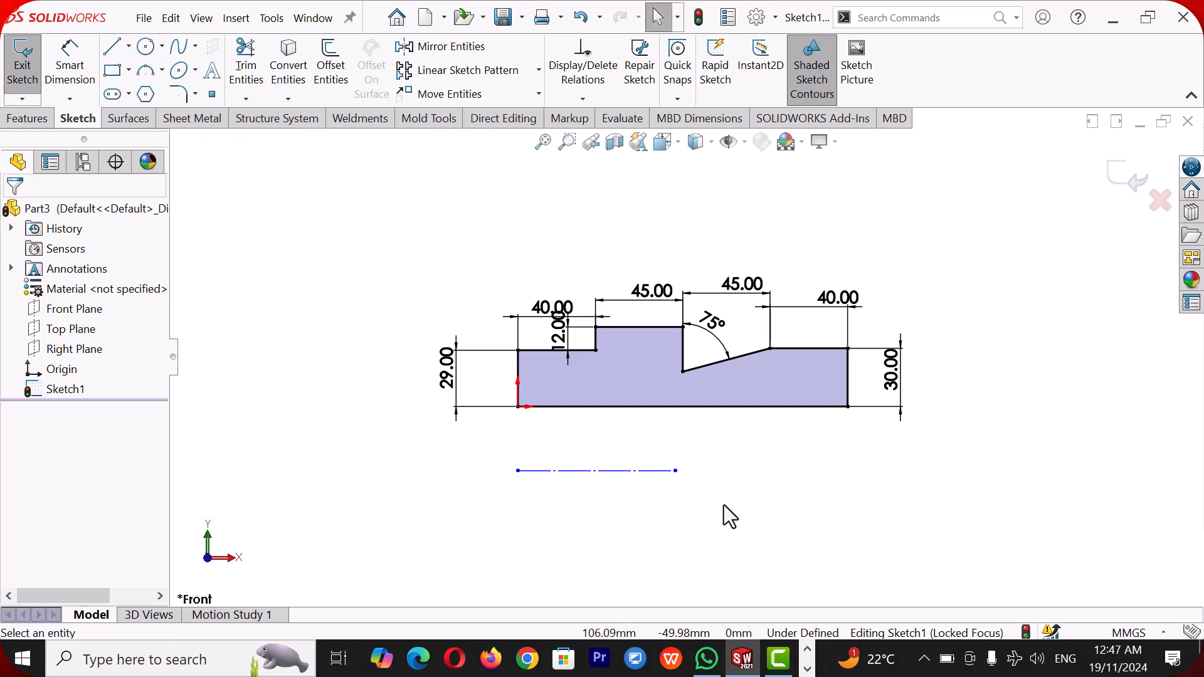
Step: Dimension the vertical distance between the profile's bottom edge and the construction line, entering 82/25 as the value
{"action": "right_click_drag", "start_coordinate": [721, 491], "coordinate": [677, 376]}
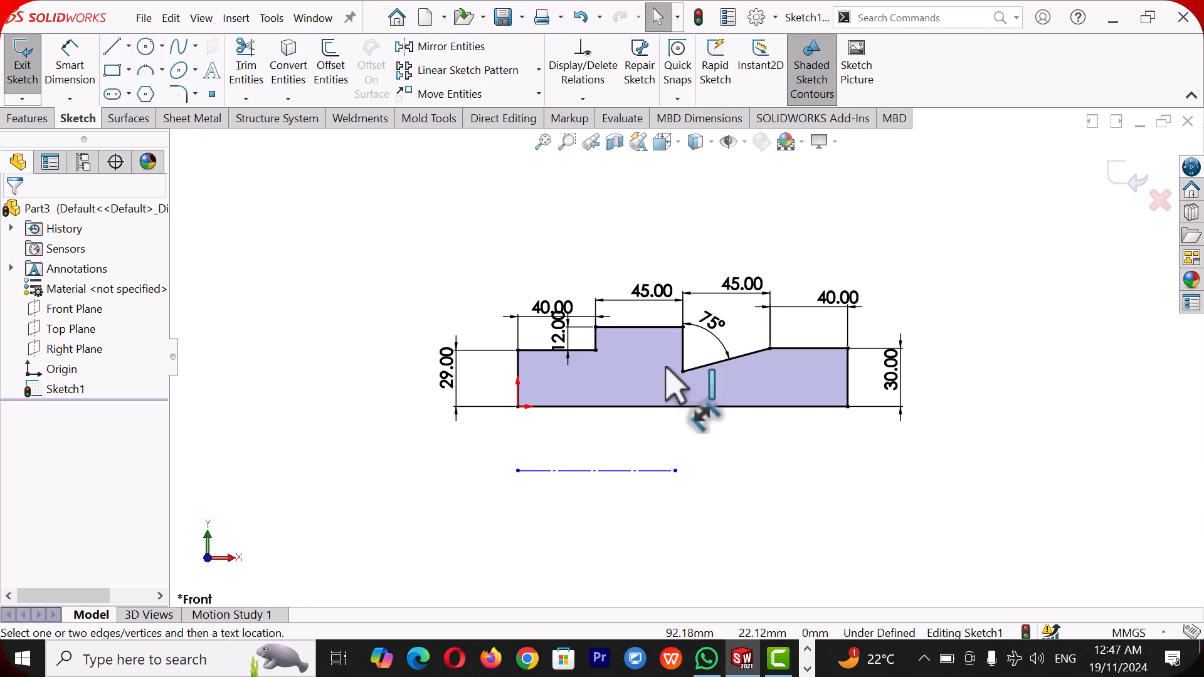
{"action": "left_click", "coordinate": [588, 407]}
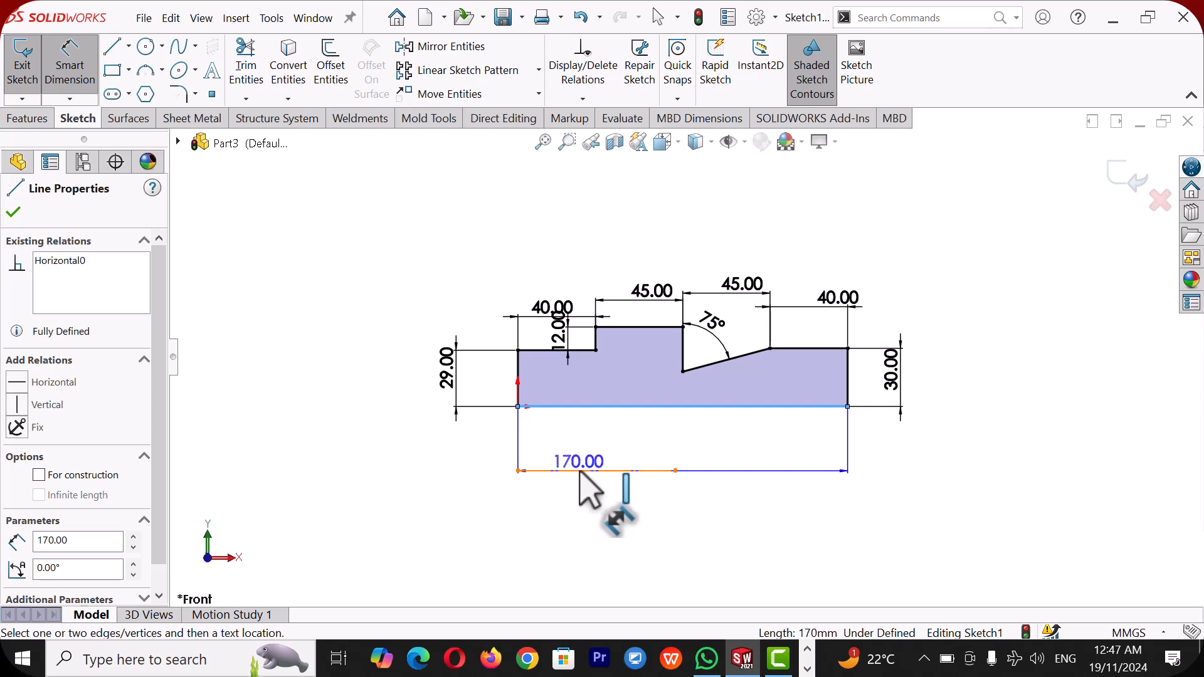
{"action": "left_click", "coordinate": [579, 471]}
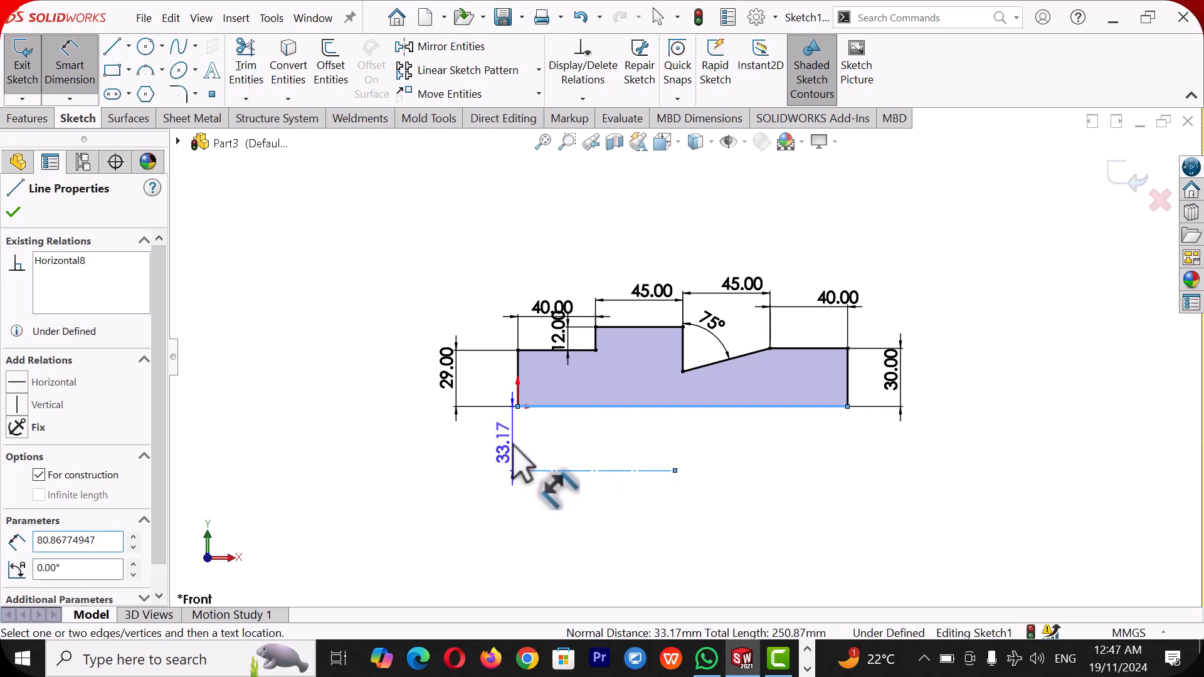
{"action": "left_click", "coordinate": [512, 452]}
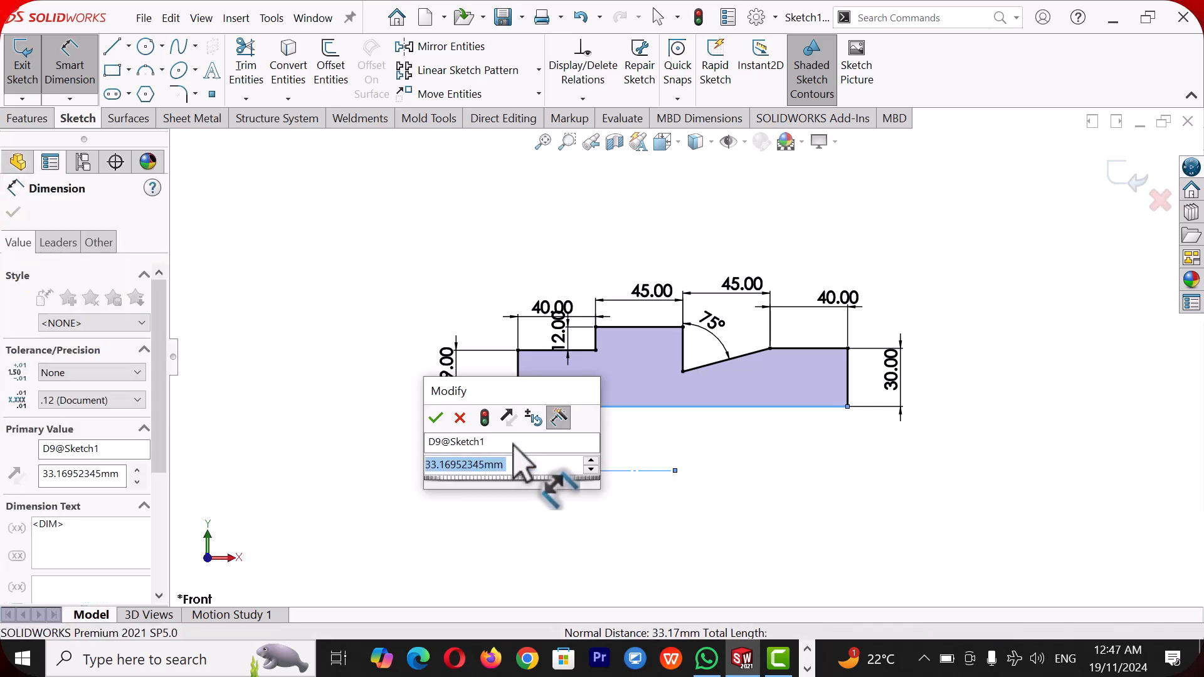
{"action": "type", "text": "8"}
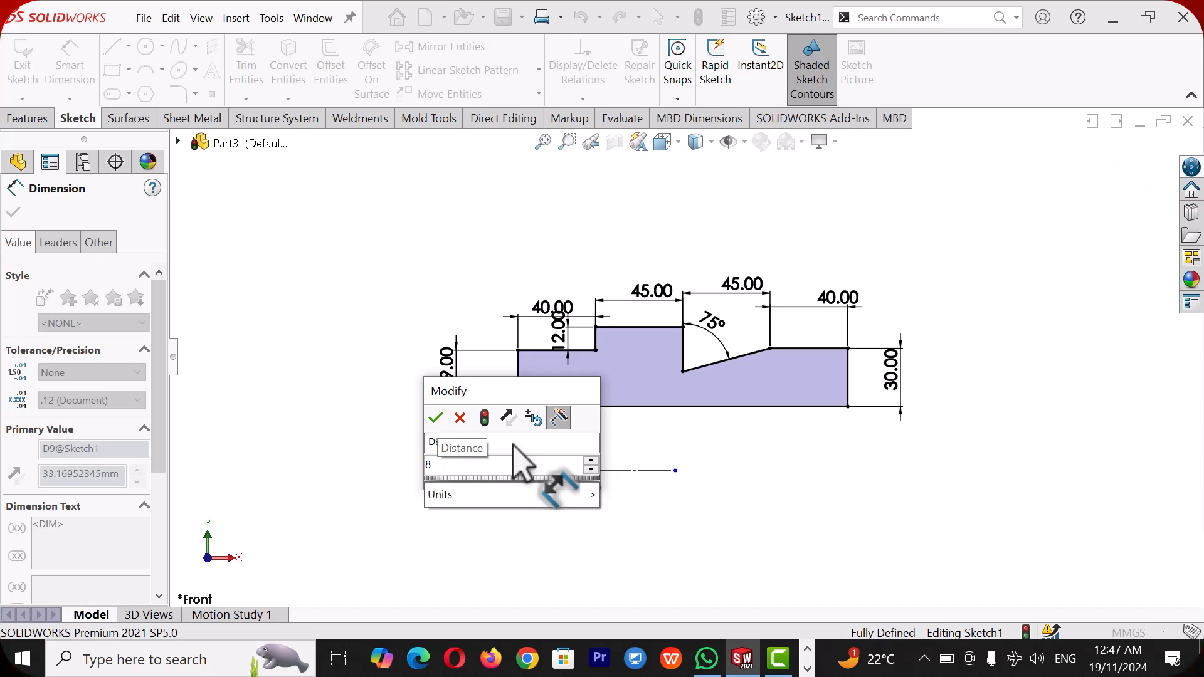
{"action": "type", "text": "2"}
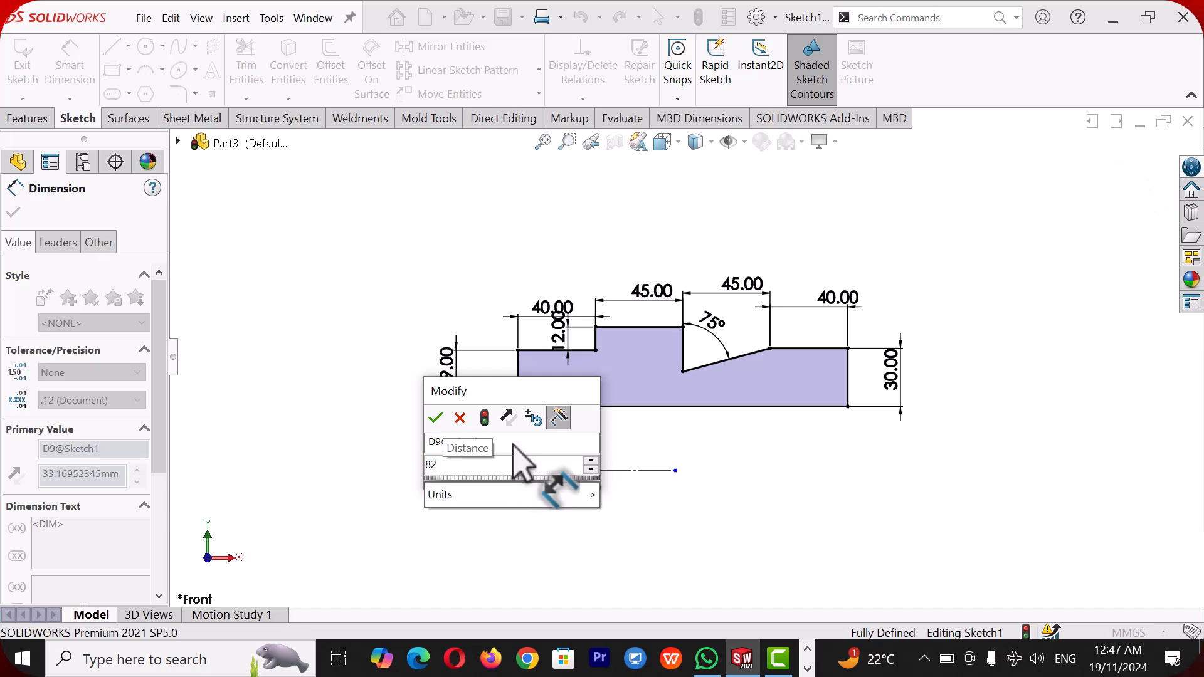
{"action": "type", "text": "/"}
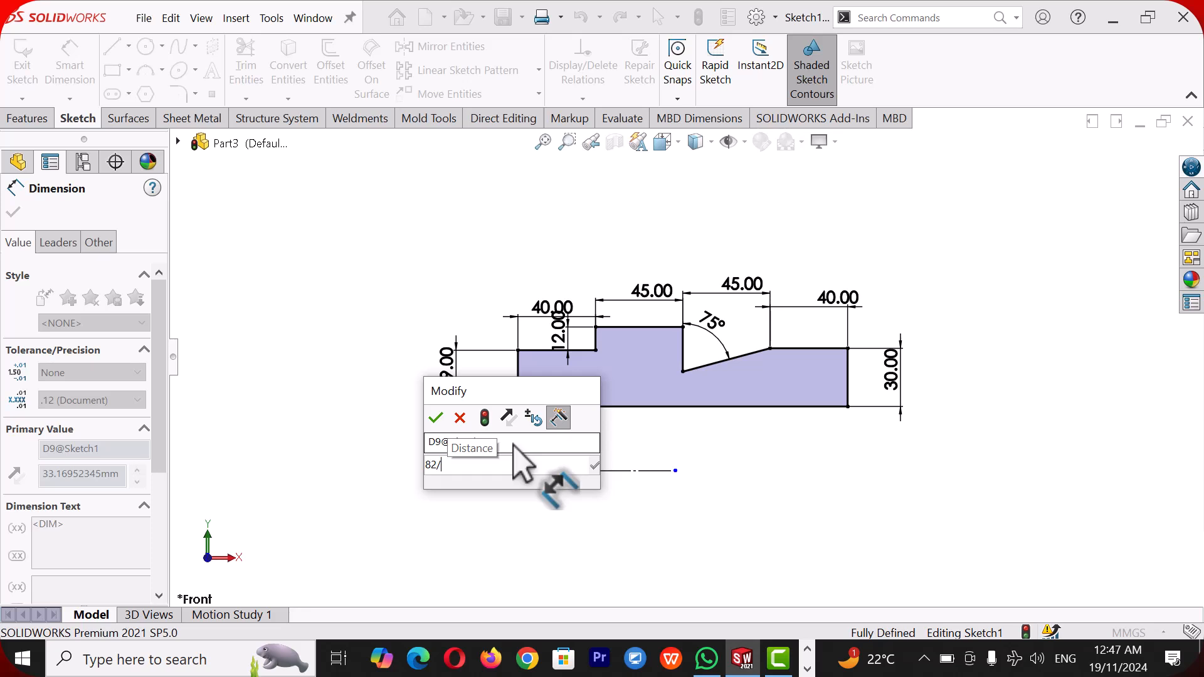
{"action": "type", "text": "25"}
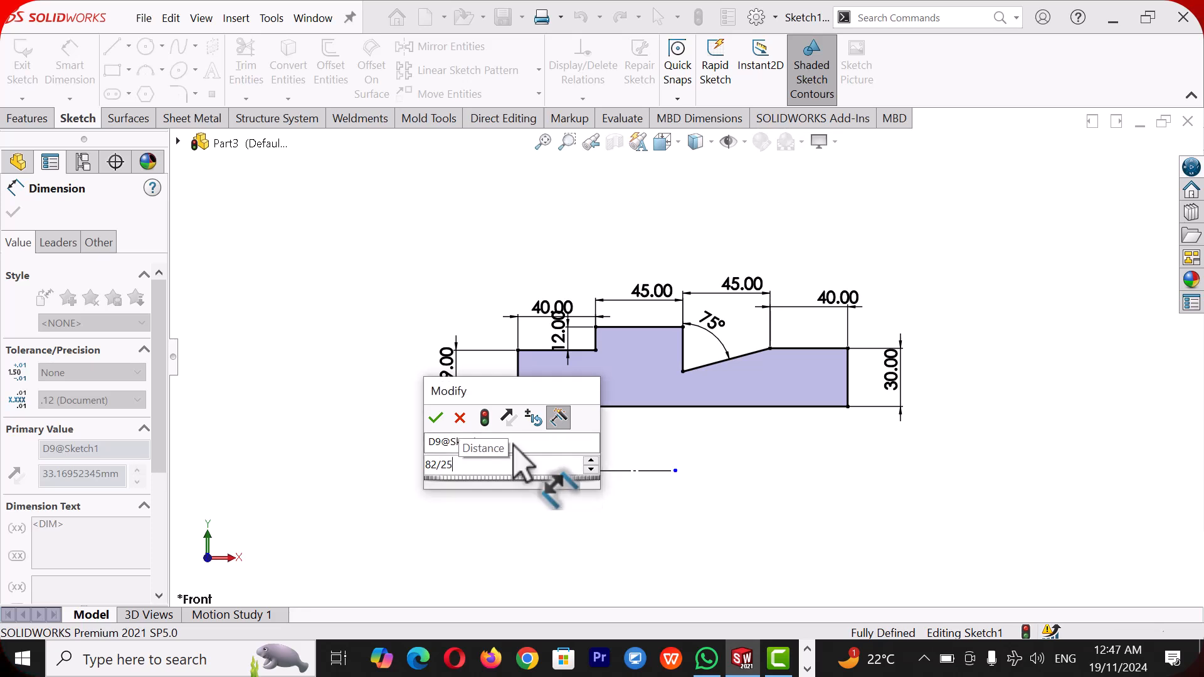
{"action": "key", "text": "Return"}
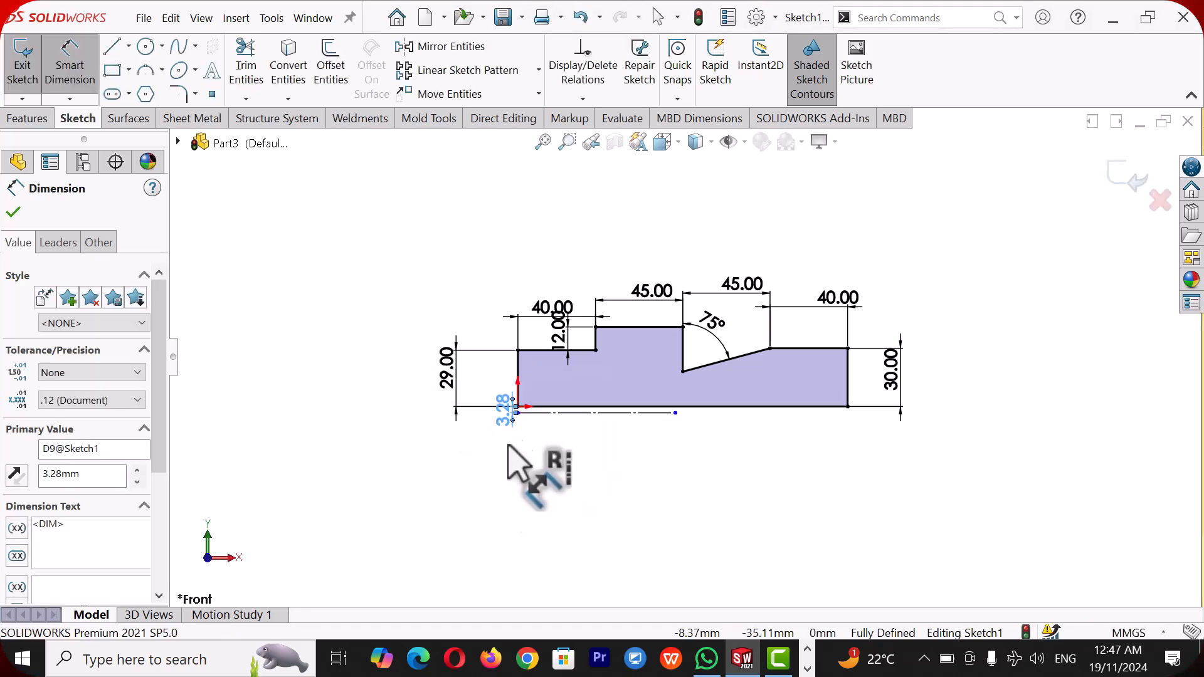
{"action": "key", "text": "Escape"}
Step: Set the distance between the profile's bottom edge and the construction line to 82.25 mm
{"action": "double_click", "coordinate": [508, 414]}
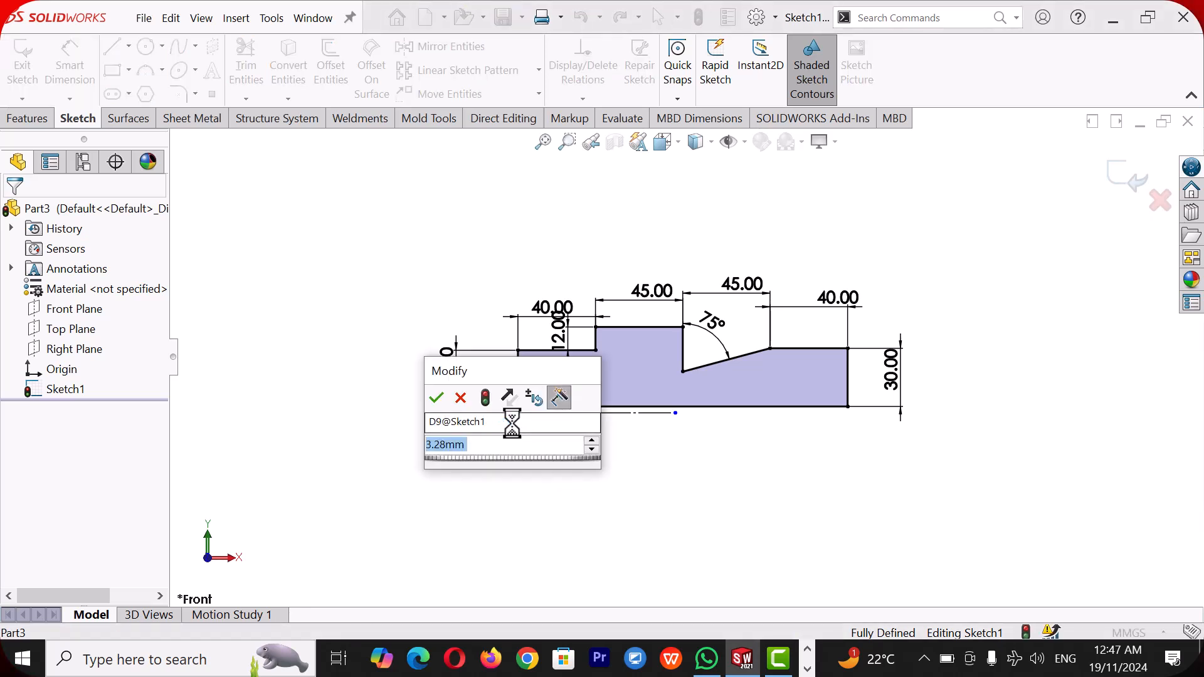
{"action": "type", "text": "82"}
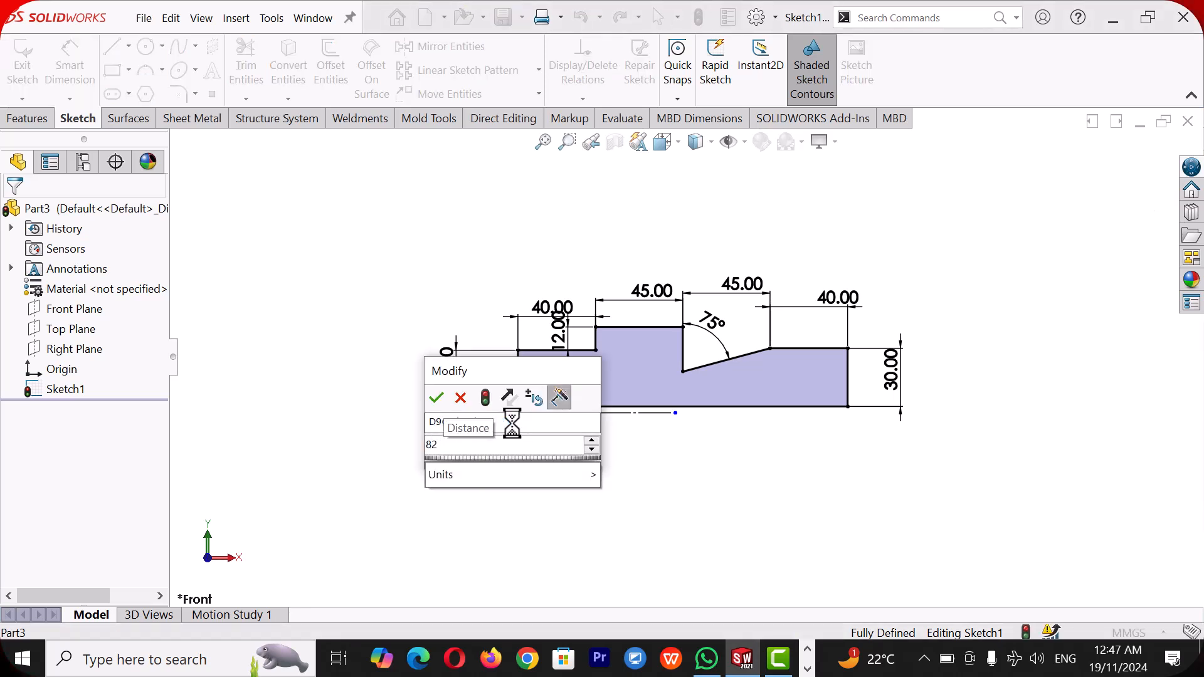
{"action": "type", "text": ".2"}
{"action": "key", "text": "Return"}
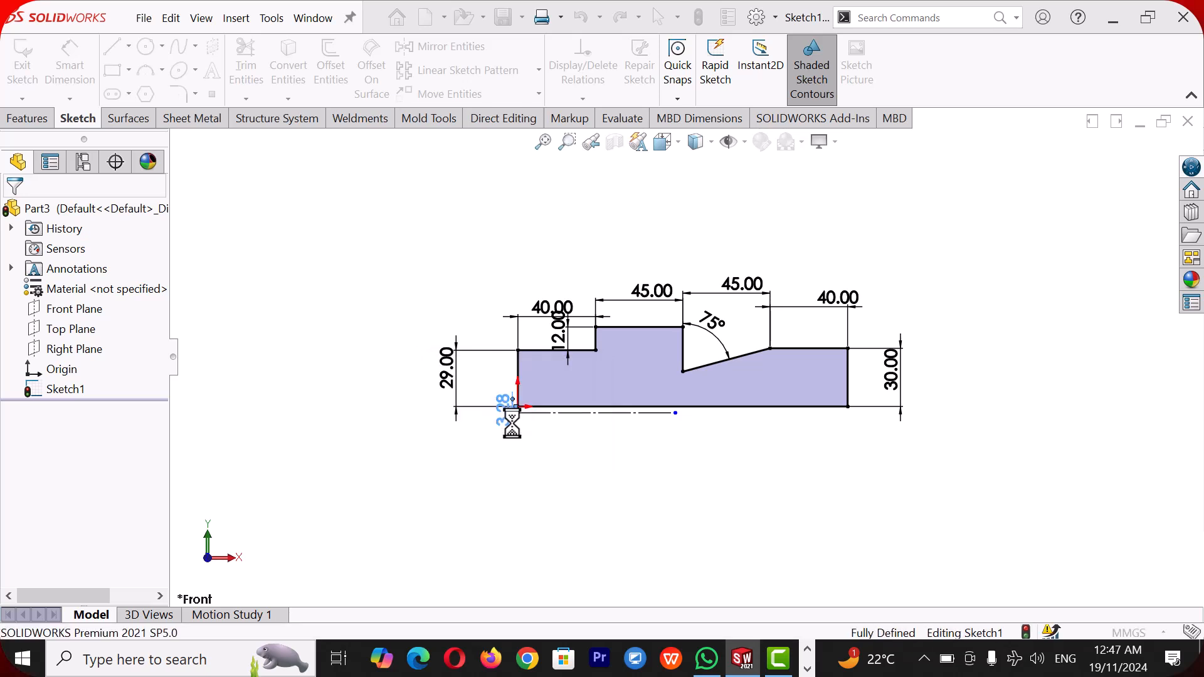
{"action": "left_click", "coordinate": [595, 502]}
Step: Revolve the profile 360° about the horizontal construction line as a solid boss with the Blind option
{"action": "scroll", "coordinate": [593, 494], "scroll_direction": "up", "scroll_amount": 3}
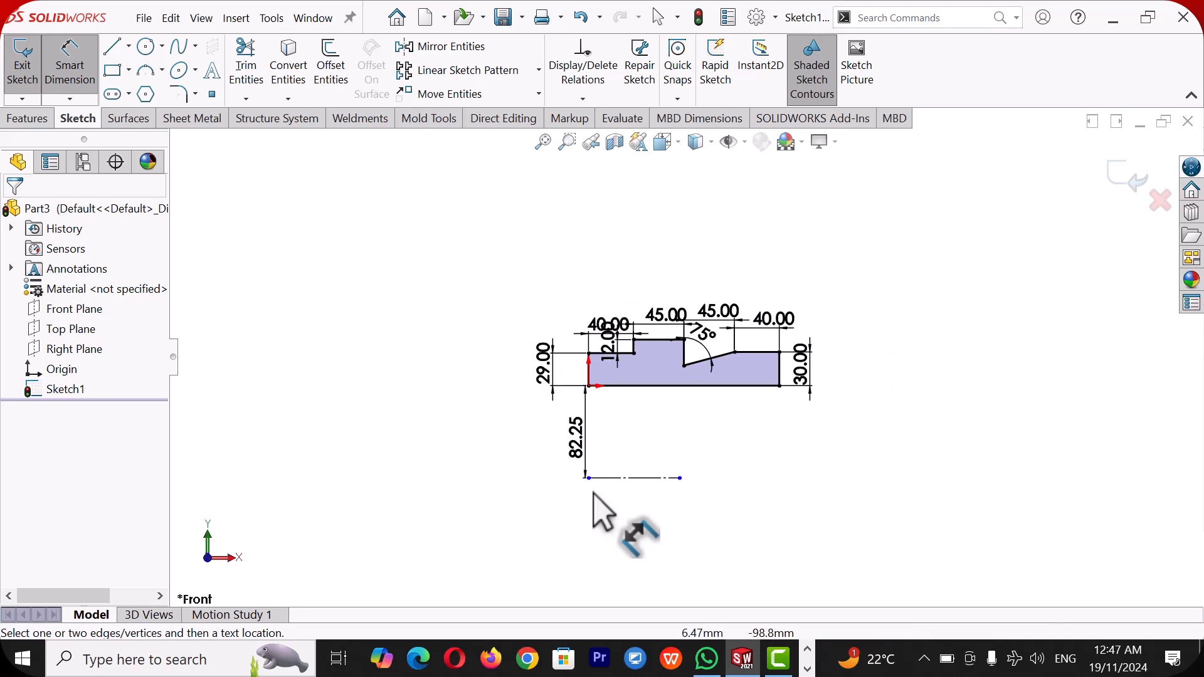
{"action": "left_click", "coordinate": [28, 119]}
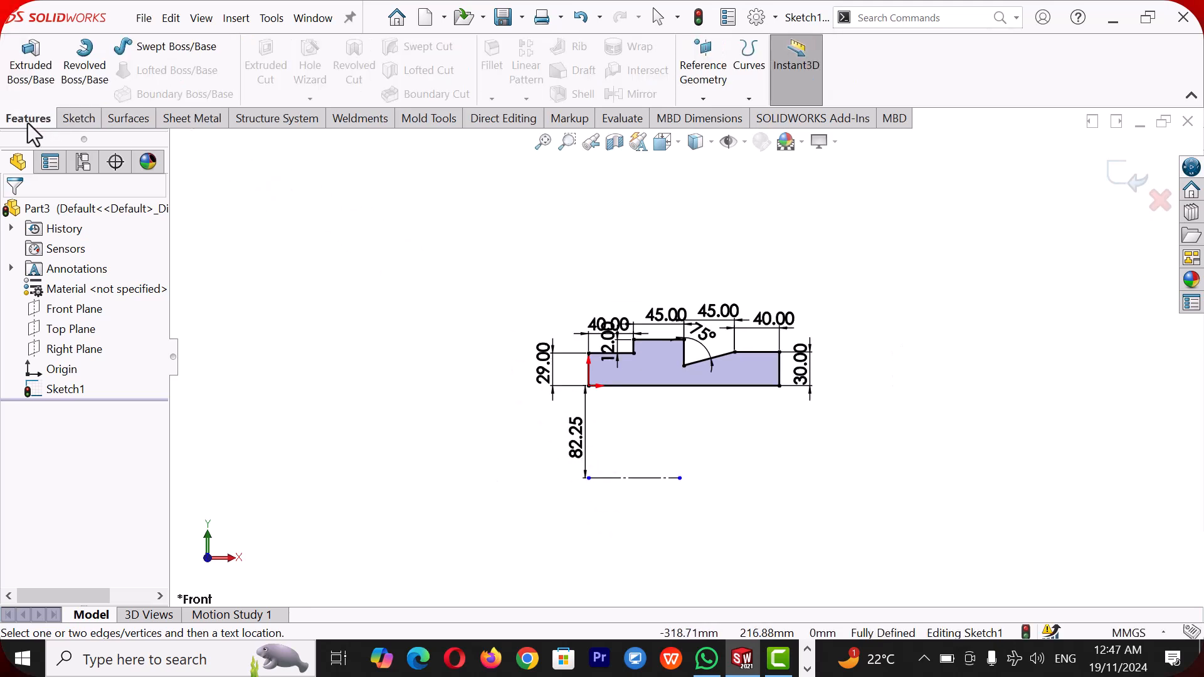
{"action": "left_click", "coordinate": [88, 62]}
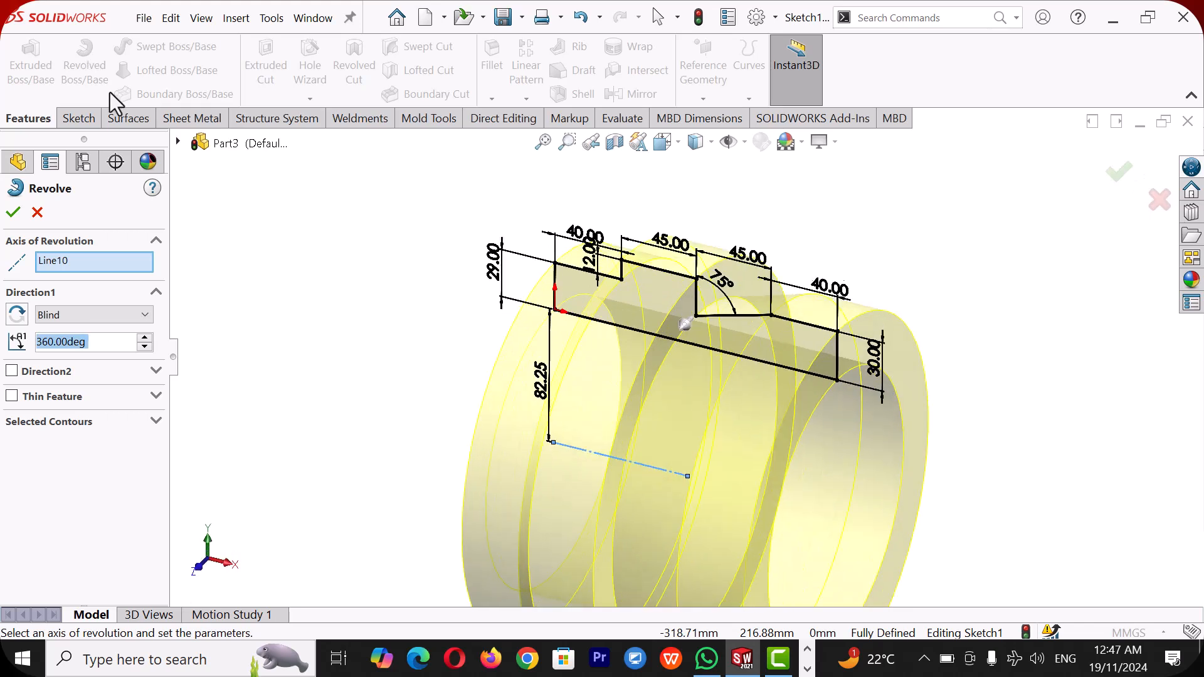
{"action": "scroll", "coordinate": [468, 299], "scroll_direction": "up", "scroll_amount": 4}
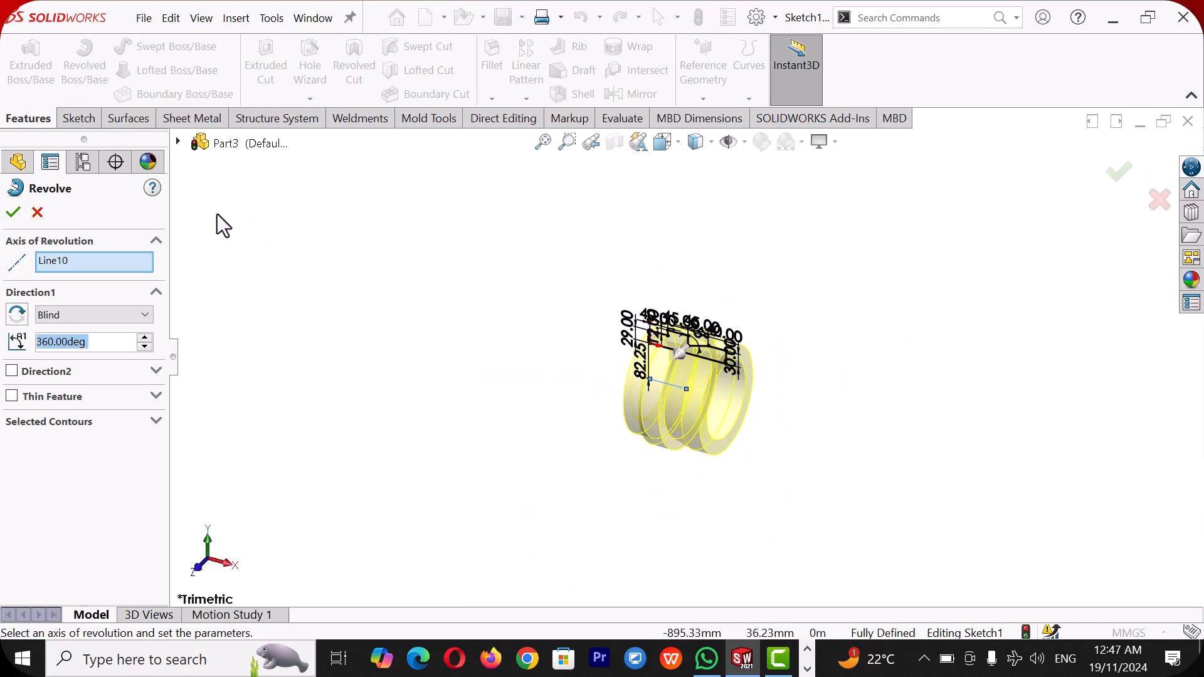
{"action": "left_click", "coordinate": [14, 212]}
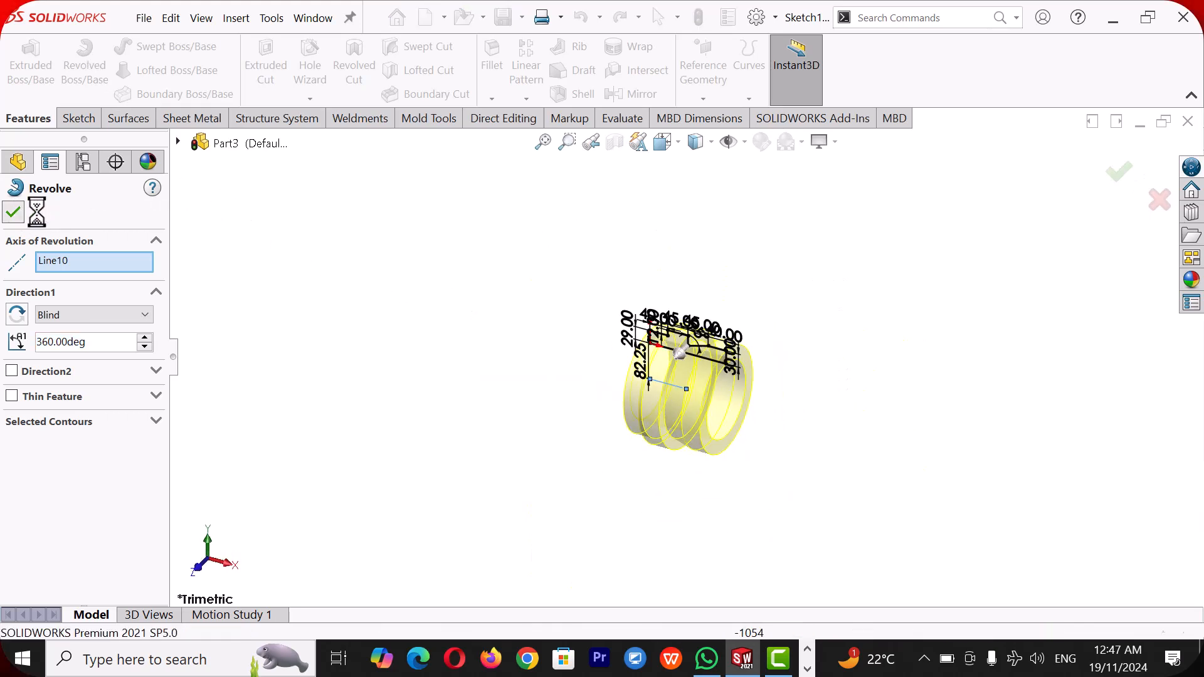
Step: Start a new sketch on the ring-shaped side face of the raised middle section that borders the notch
{"action": "scroll", "coordinate": [851, 338], "scroll_direction": "down", "scroll_amount": 3}
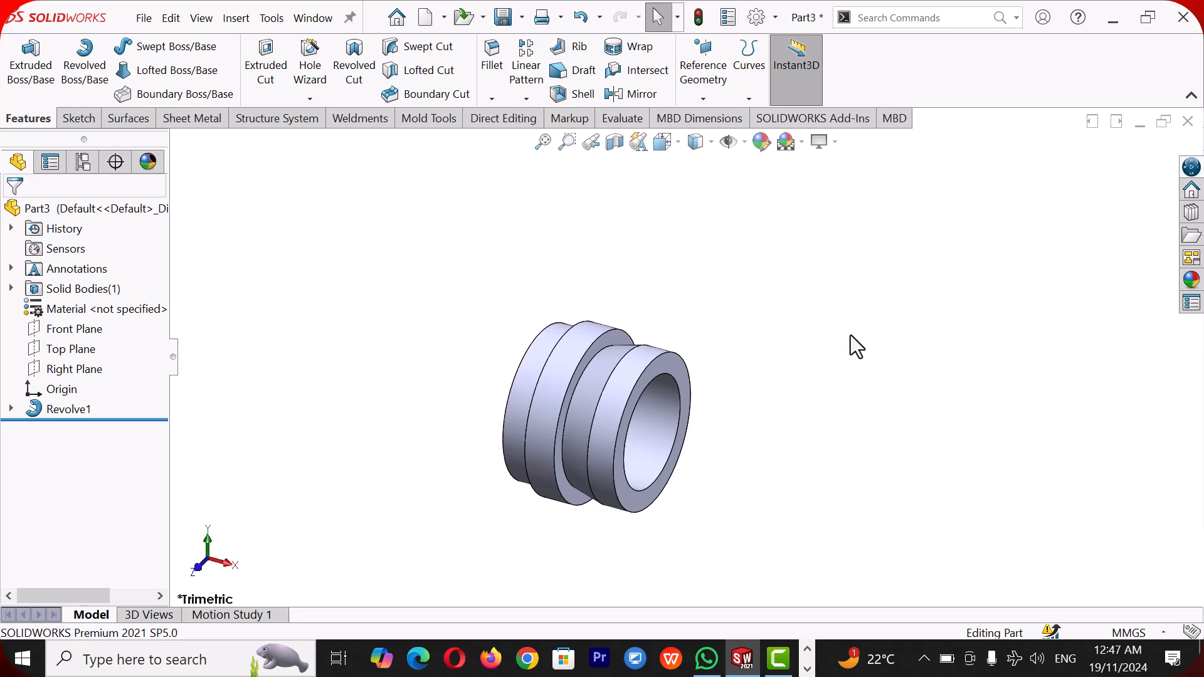
{"action": "scroll", "coordinate": [692, 367], "scroll_direction": "down", "scroll_amount": 4}
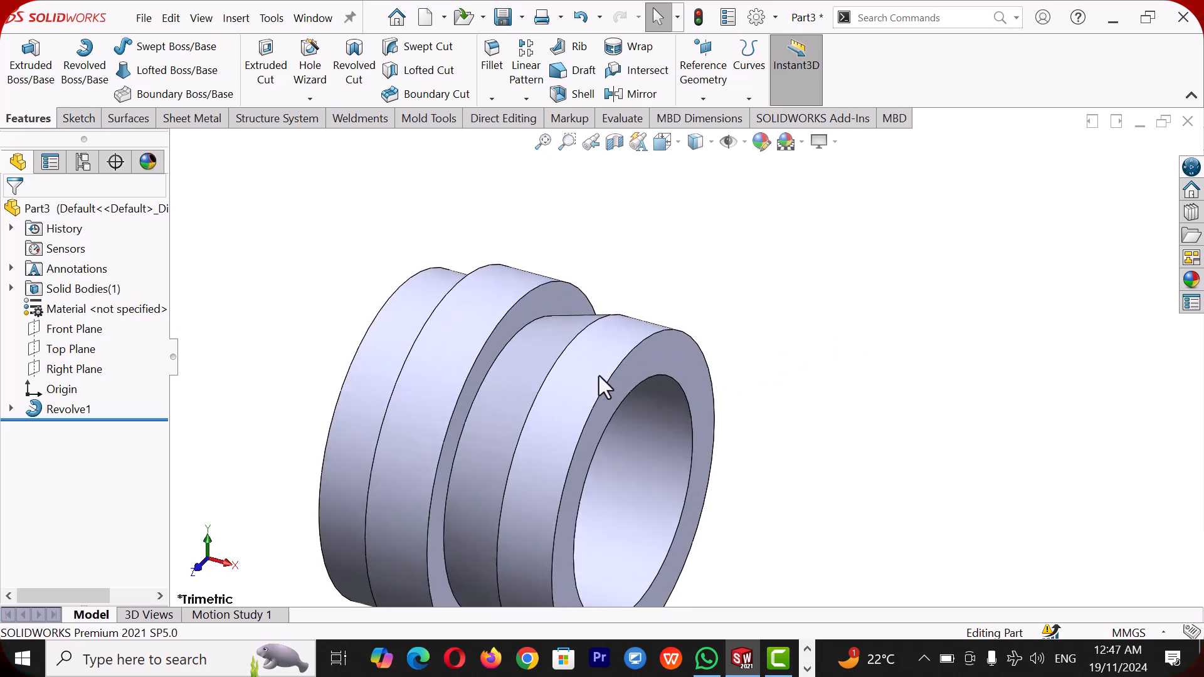
{"action": "left_click", "coordinate": [564, 315]}
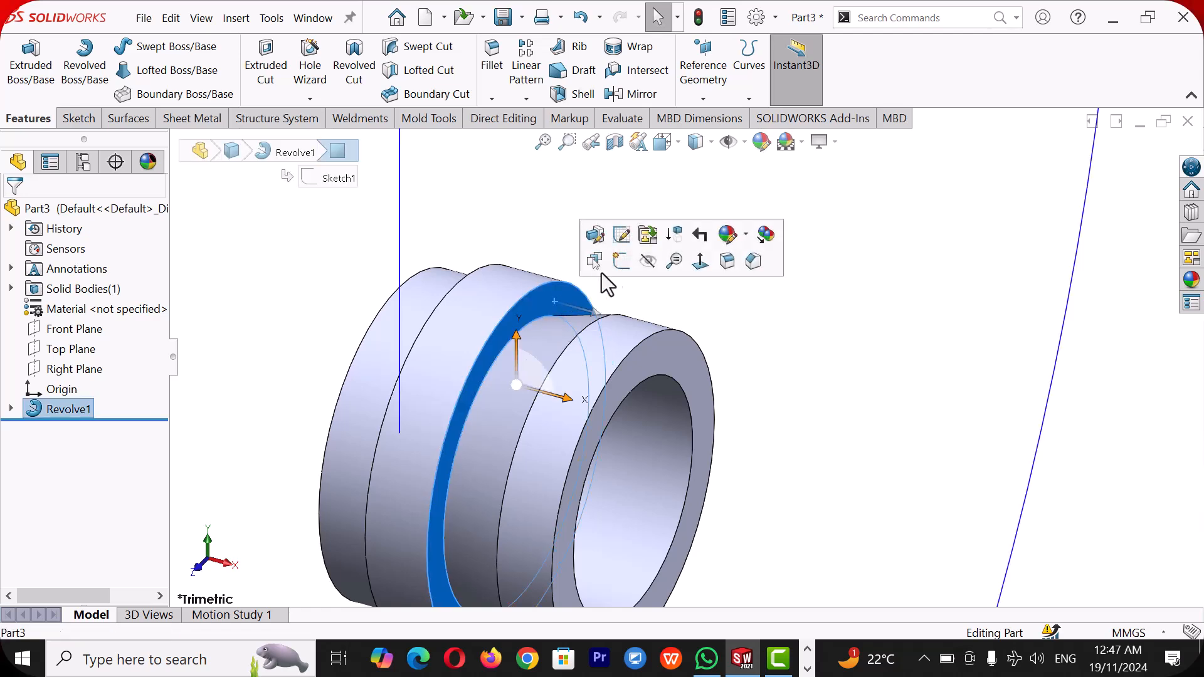
{"action": "left_click", "coordinate": [619, 272]}
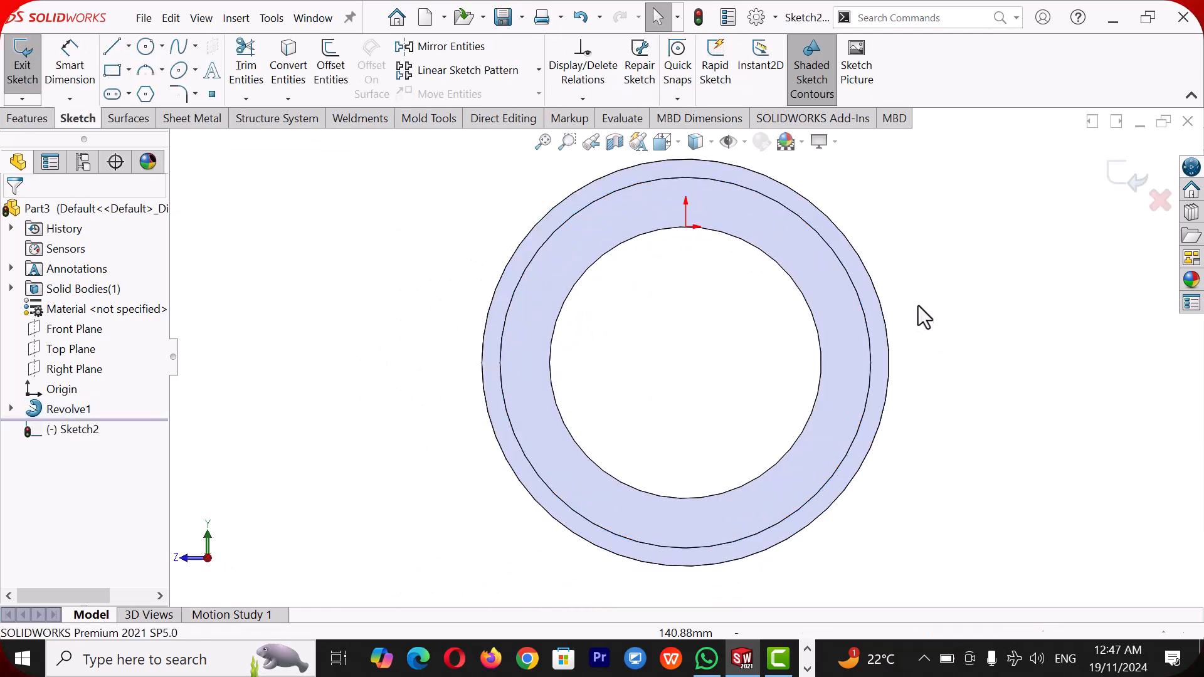
Step: Draw a vertical construction line from the origin up past the ring's outer edge
{"action": "key", "text": "l"}
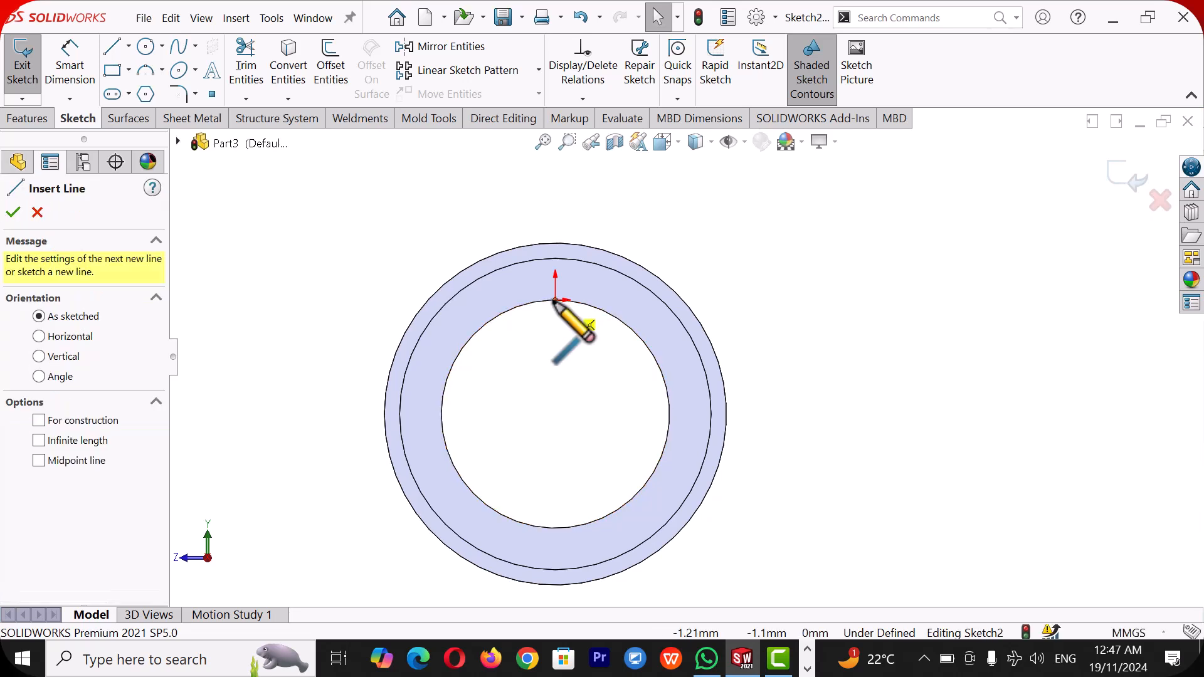
{"action": "left_click", "coordinate": [555, 300]}
{"action": "left_click", "coordinate": [555, 200]}
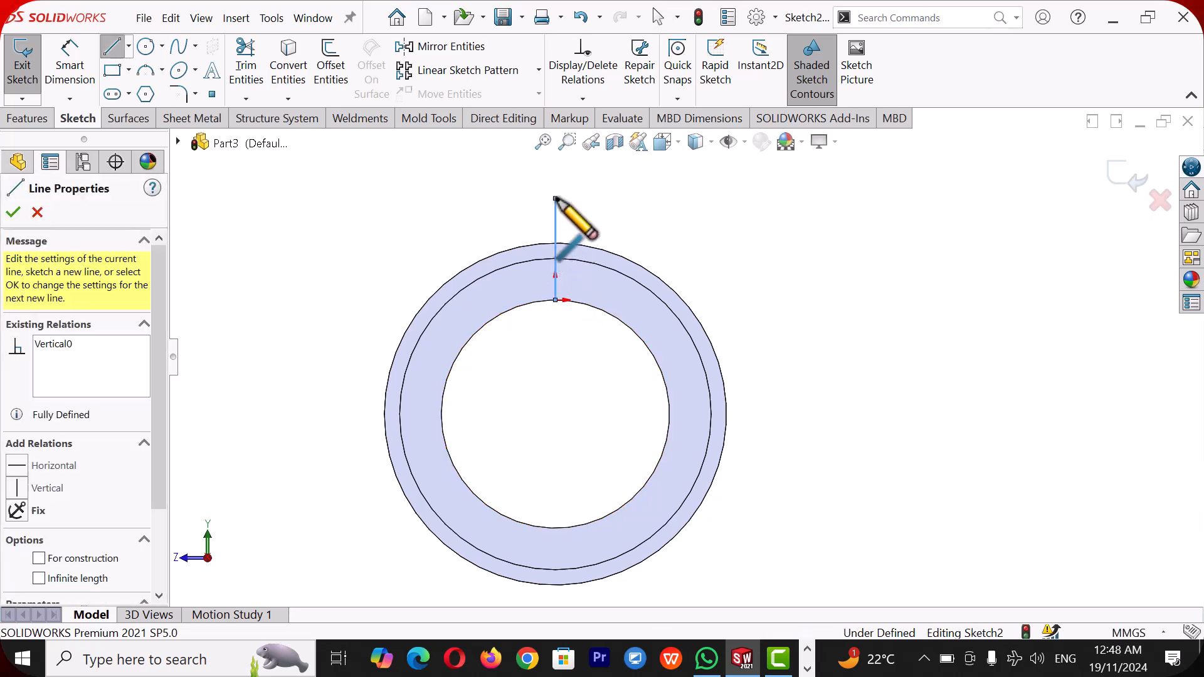
{"action": "right_click", "coordinate": [558, 201]}
{"action": "left_click", "coordinate": [602, 187]}
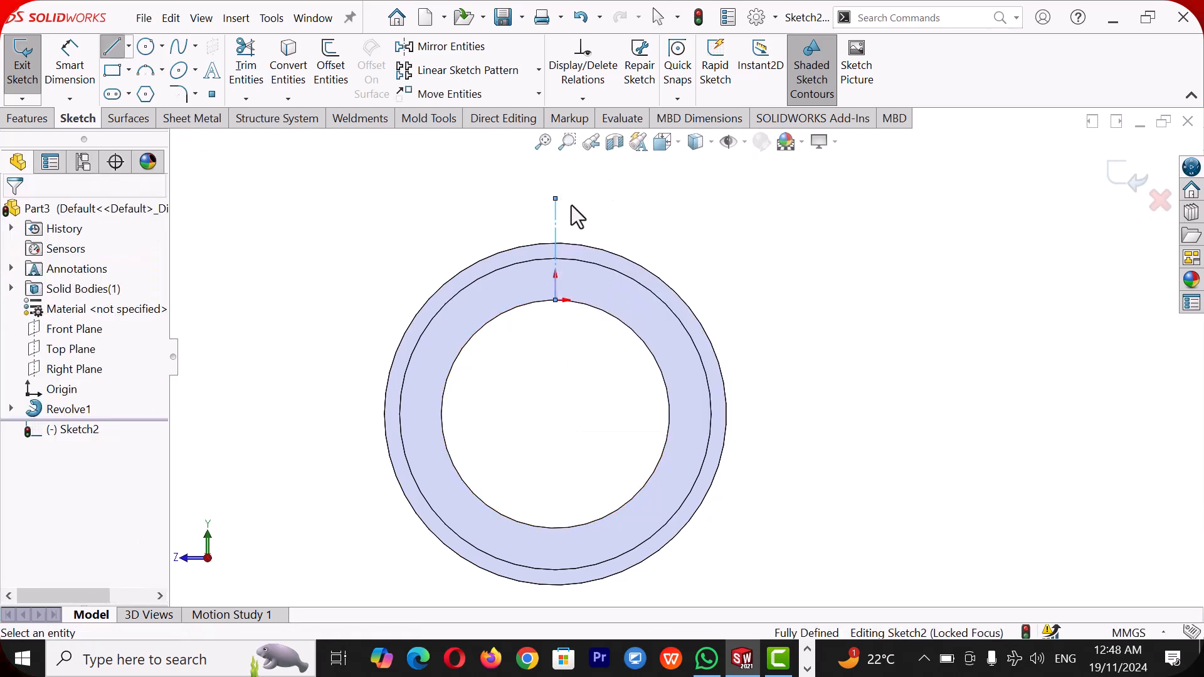
Step: Sketch a horizontal midpoint line about 11.2 mm long centred on the construction line, plus a 45° line about 11 mm long from its end past the outer edge
{"action": "scroll", "coordinate": [555, 254], "scroll_direction": "down", "scroll_amount": 5}
{"action": "scroll", "coordinate": [554, 254], "scroll_direction": "down", "scroll_amount": 1}
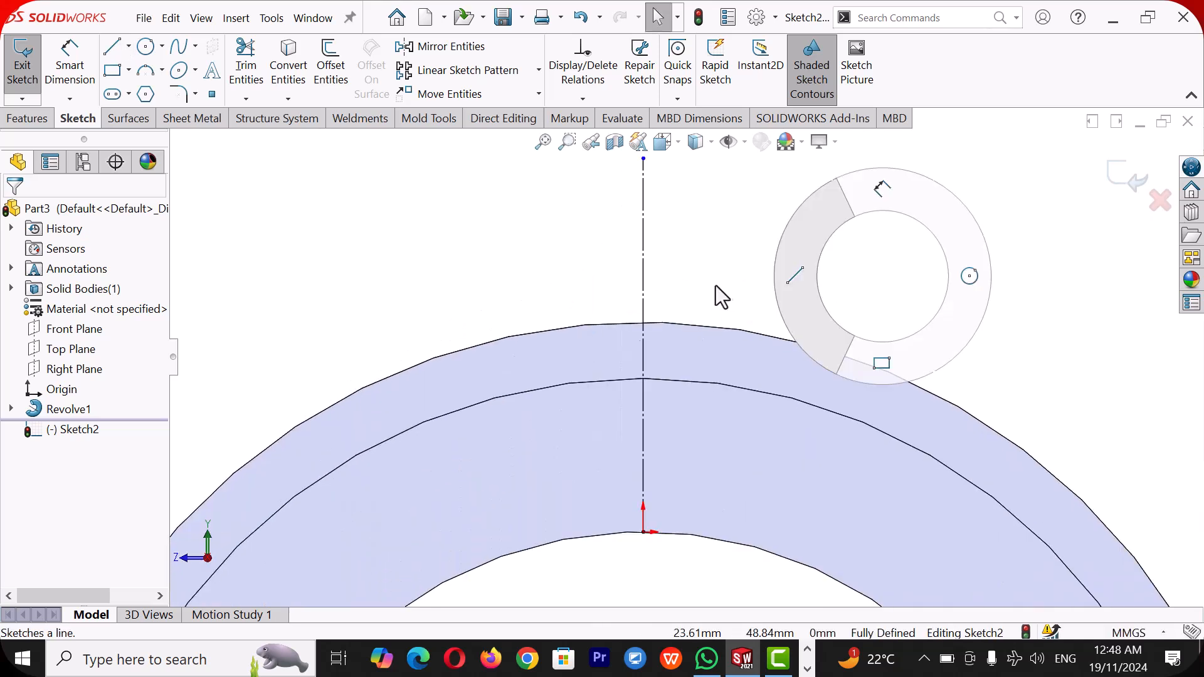
{"action": "key", "text": "l"}
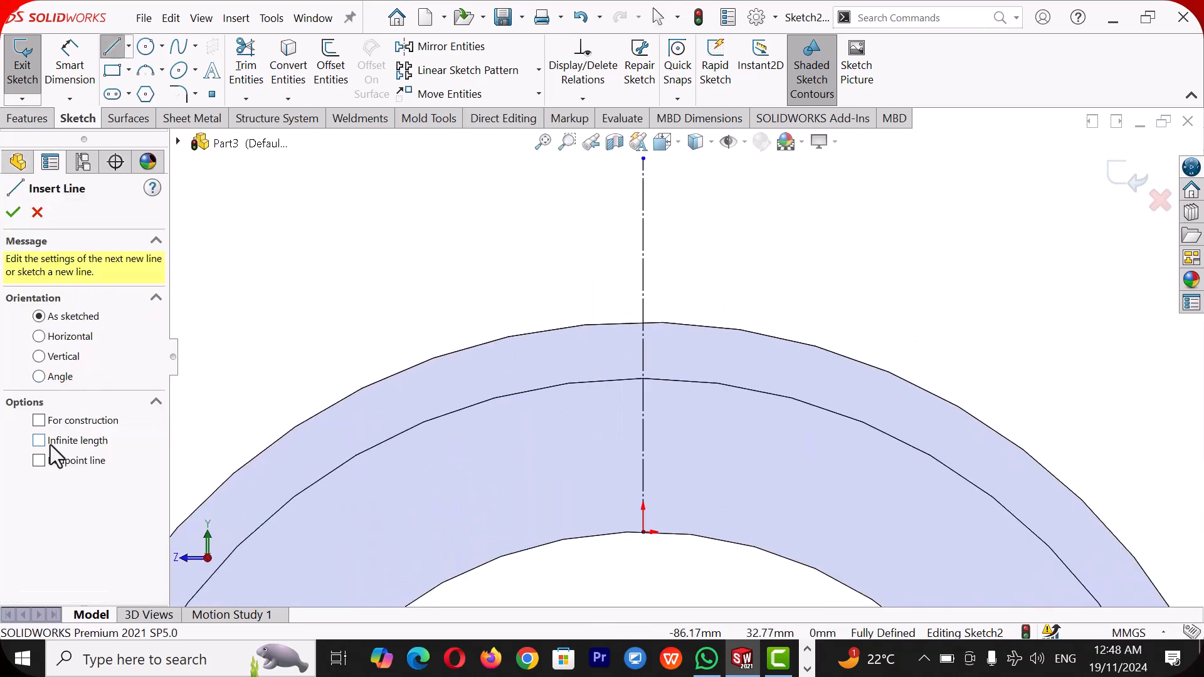
{"action": "left_click", "coordinate": [39, 462]}
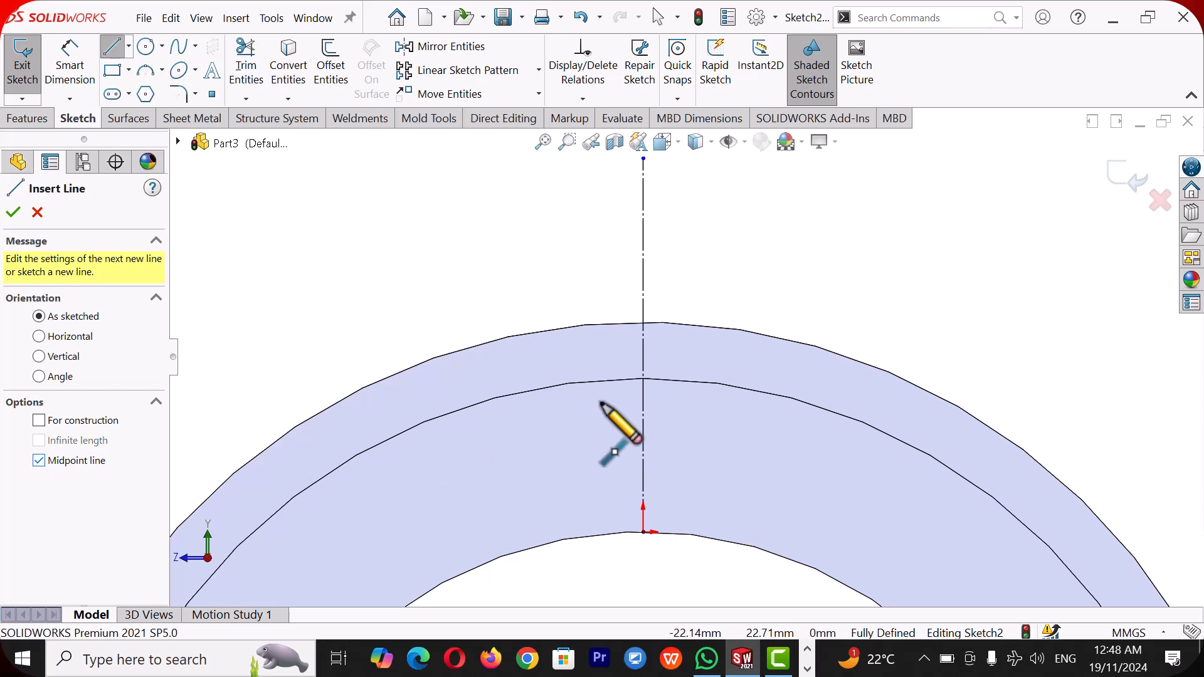
{"action": "left_click", "coordinate": [643, 344]}
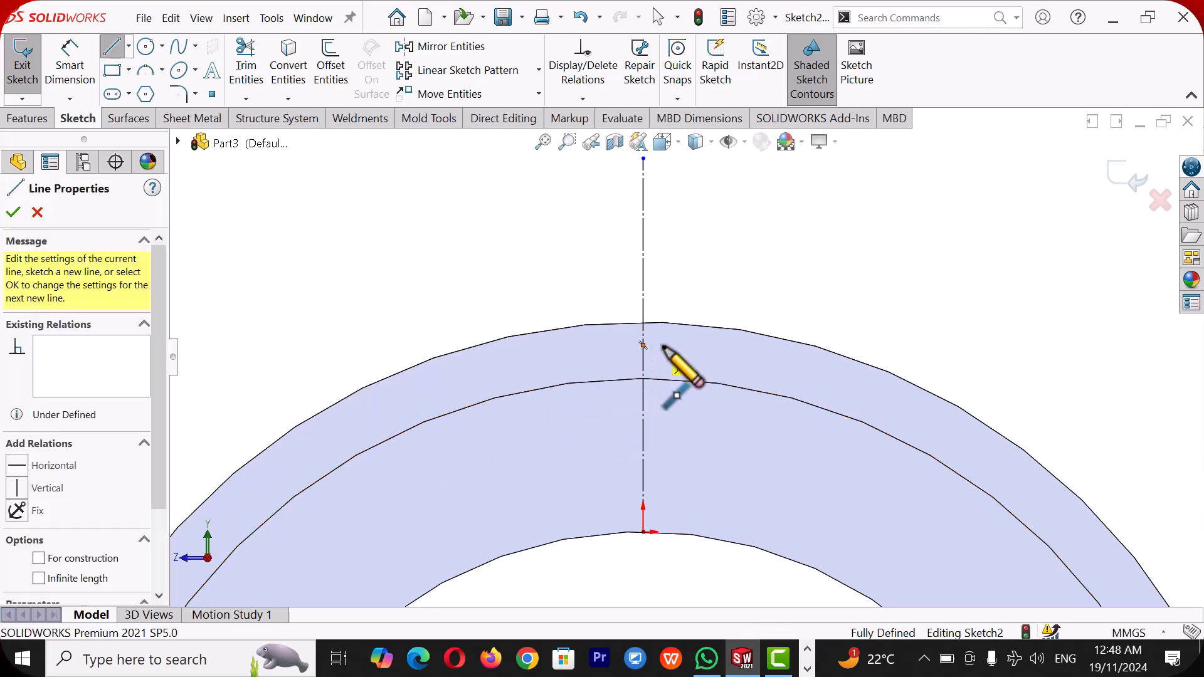
{"action": "left_click", "coordinate": [672, 345]}
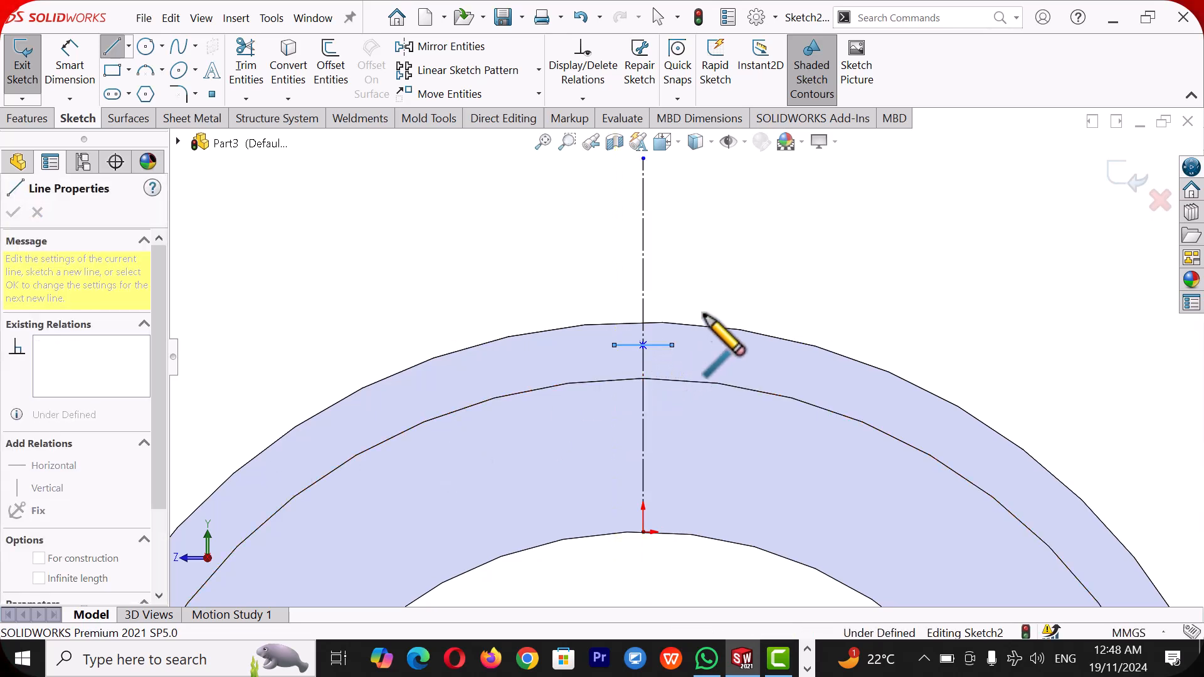
{"action": "right_click", "coordinate": [711, 305]}
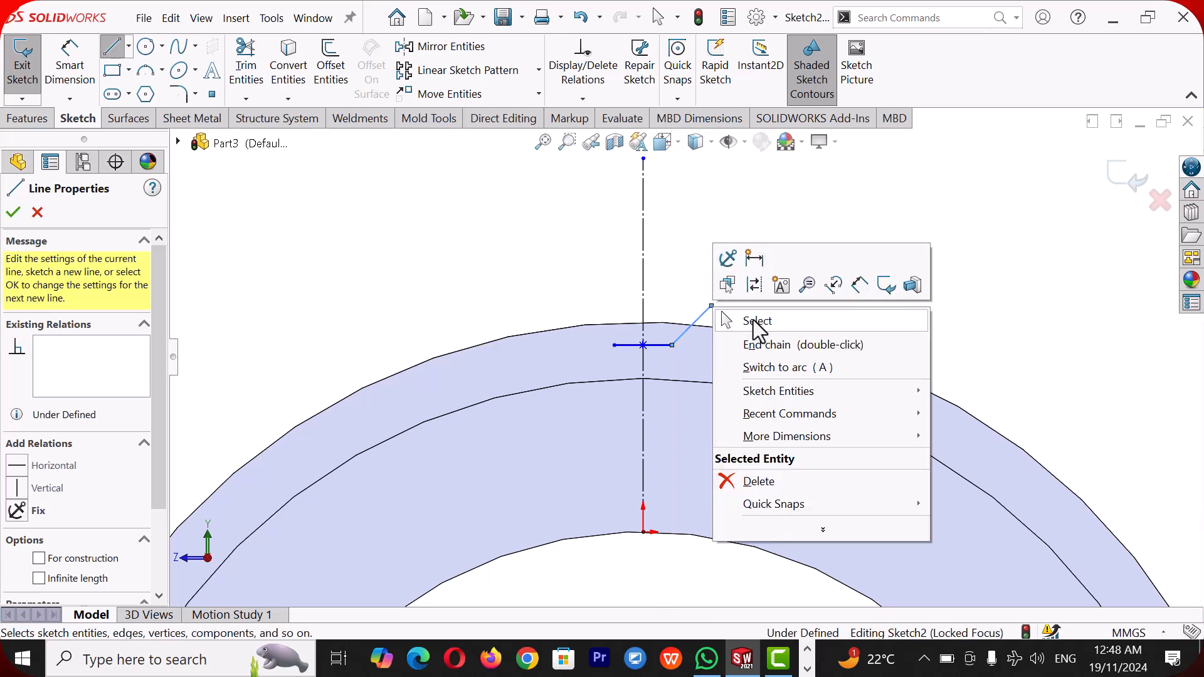
{"action": "left_click", "coordinate": [754, 321]}
Step: Convert the ring's outer circular edge into sketch geometry
{"action": "scroll", "coordinate": [753, 323], "scroll_direction": "down", "scroll_amount": 1}
{"action": "left_click", "coordinate": [736, 334]}
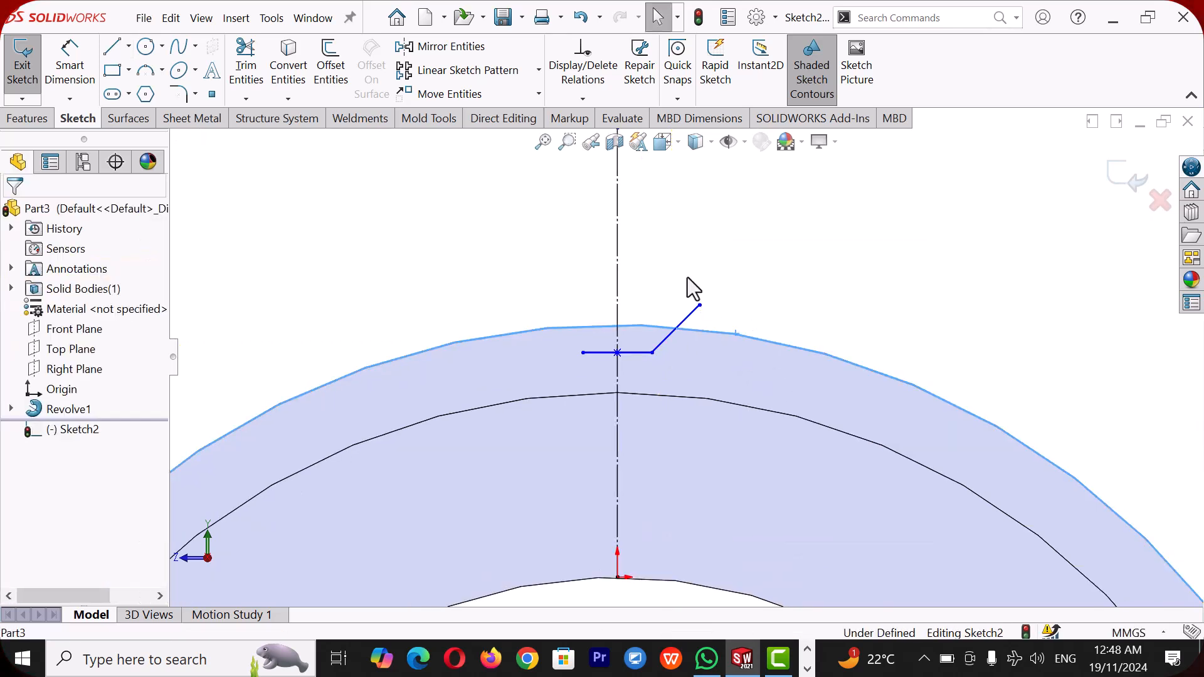
{"action": "left_click", "coordinate": [300, 59]}
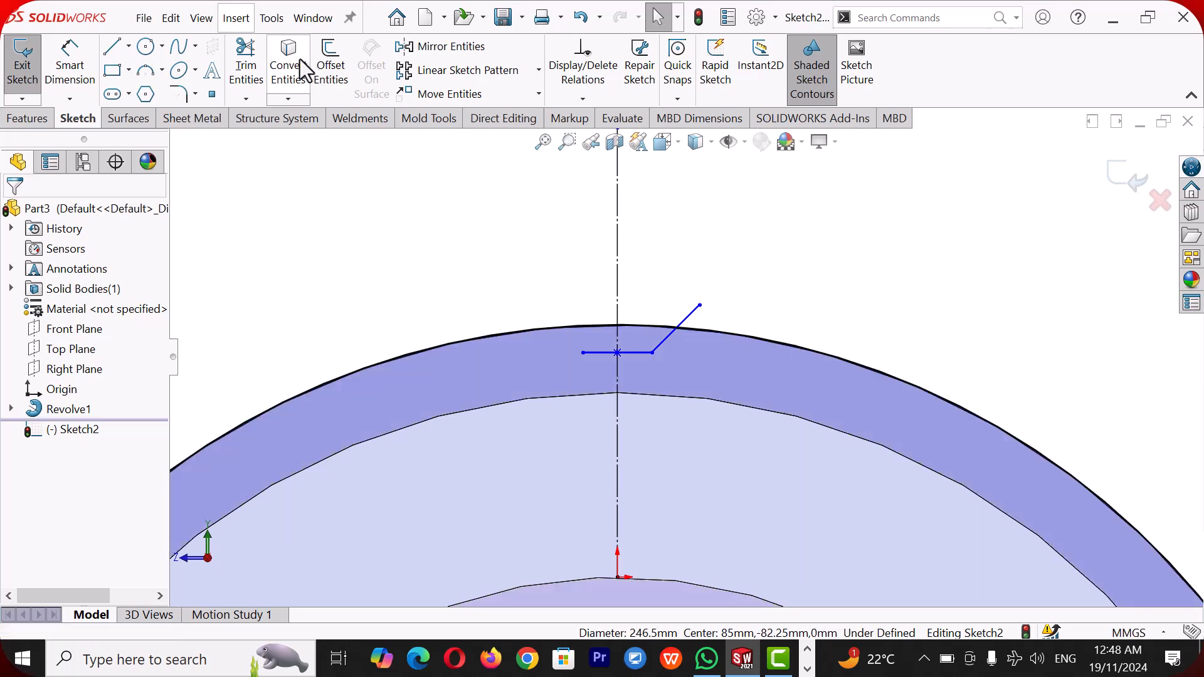
Step: Mirror the slanted line about the vertical construction line, keeping the original
{"action": "left_click", "coordinate": [454, 50]}
{"action": "left_click", "coordinate": [692, 314]}
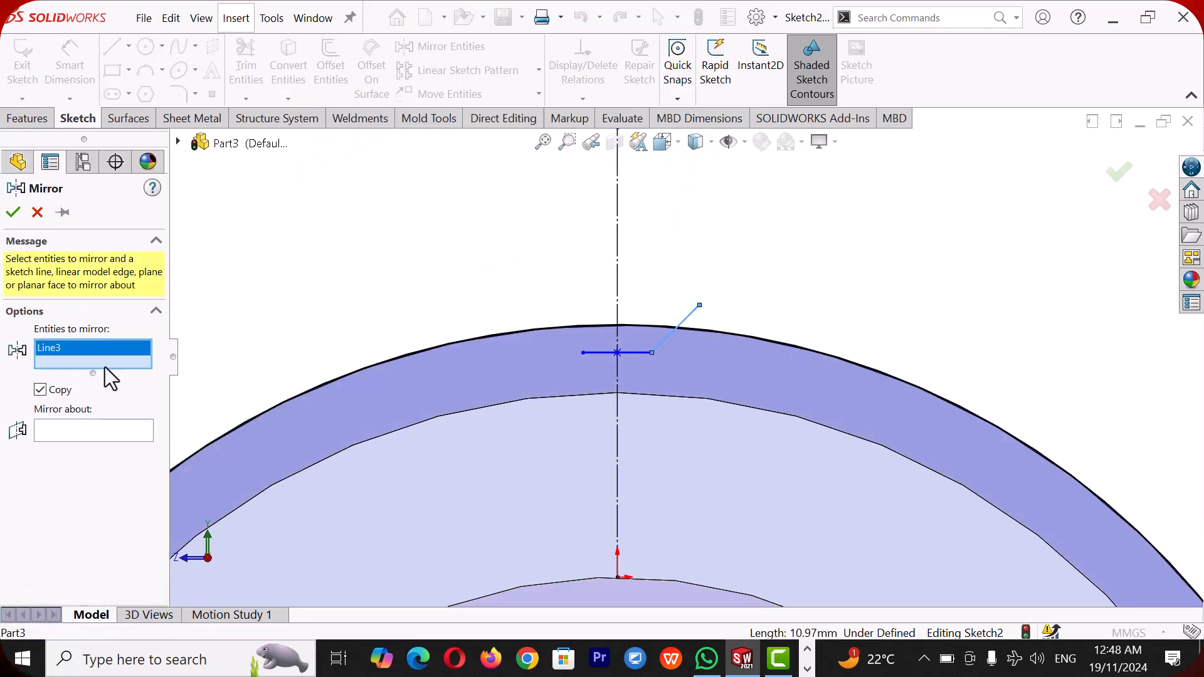
{"action": "left_click", "coordinate": [103, 433]}
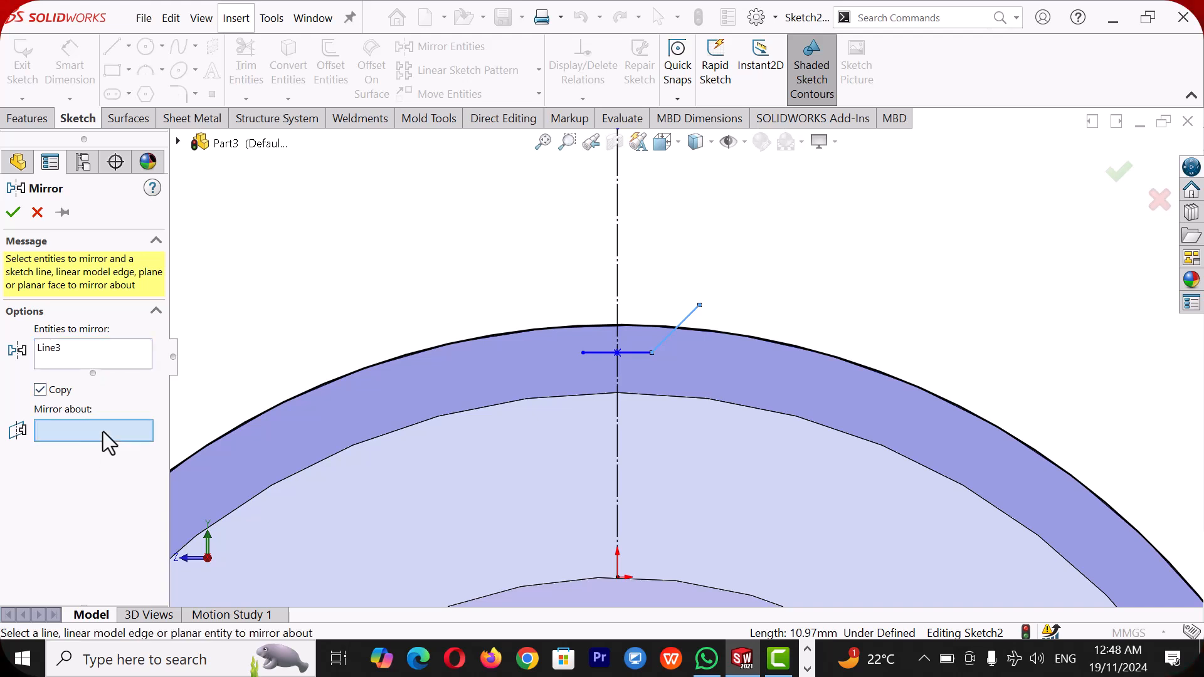
{"action": "left_click", "coordinate": [617, 252]}
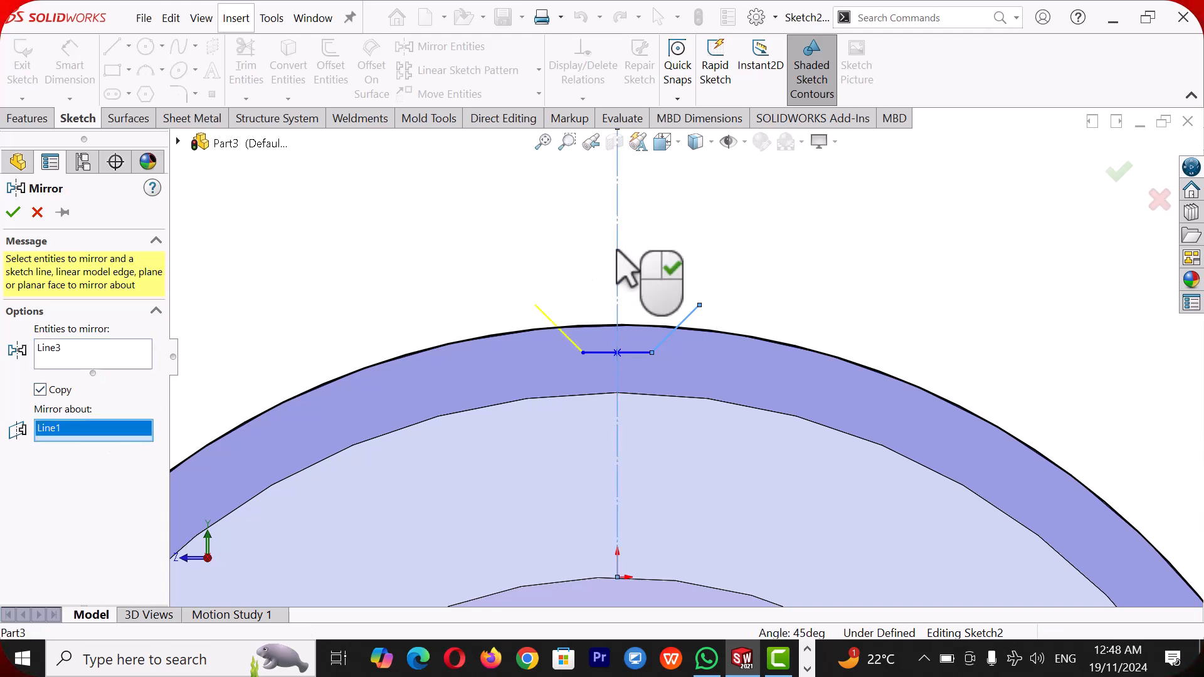
{"action": "left_click", "coordinate": [15, 212]}
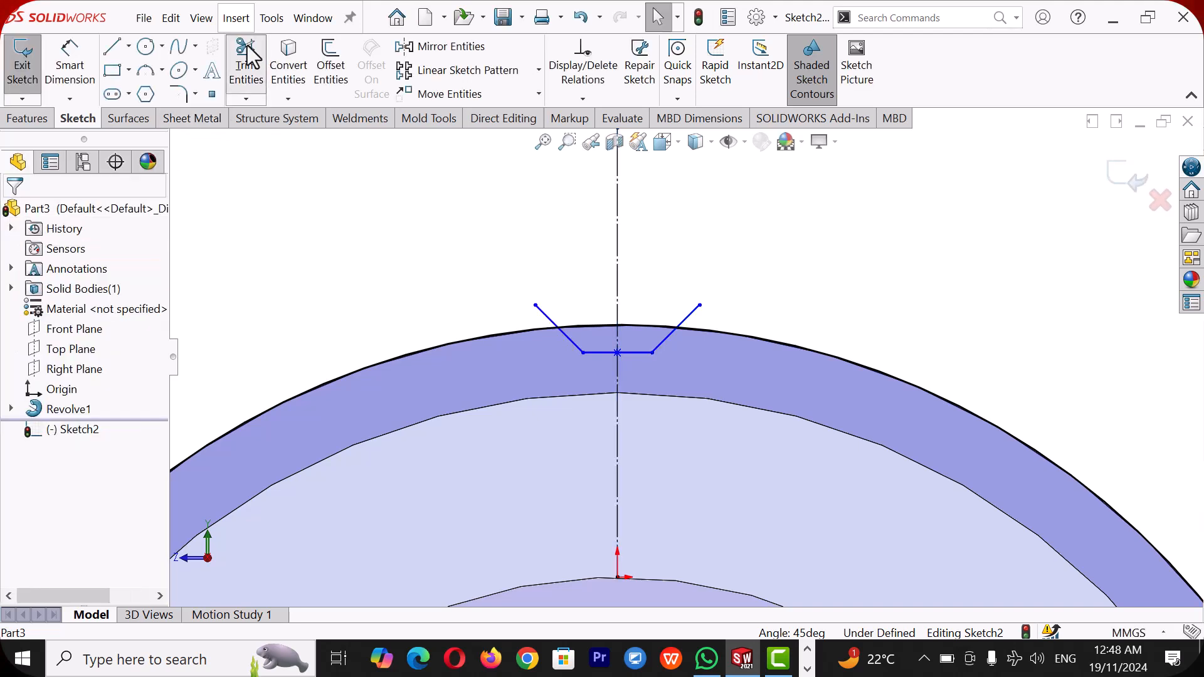
Step: Trim the converted circle and the protruding slanted line ends, leaving a closed trapezoidal profile at the outer edge
{"action": "left_click", "coordinate": [246, 59]}
{"action": "left_click_drag", "start_coordinate": [557, 317], "coordinate": [556, 315]}
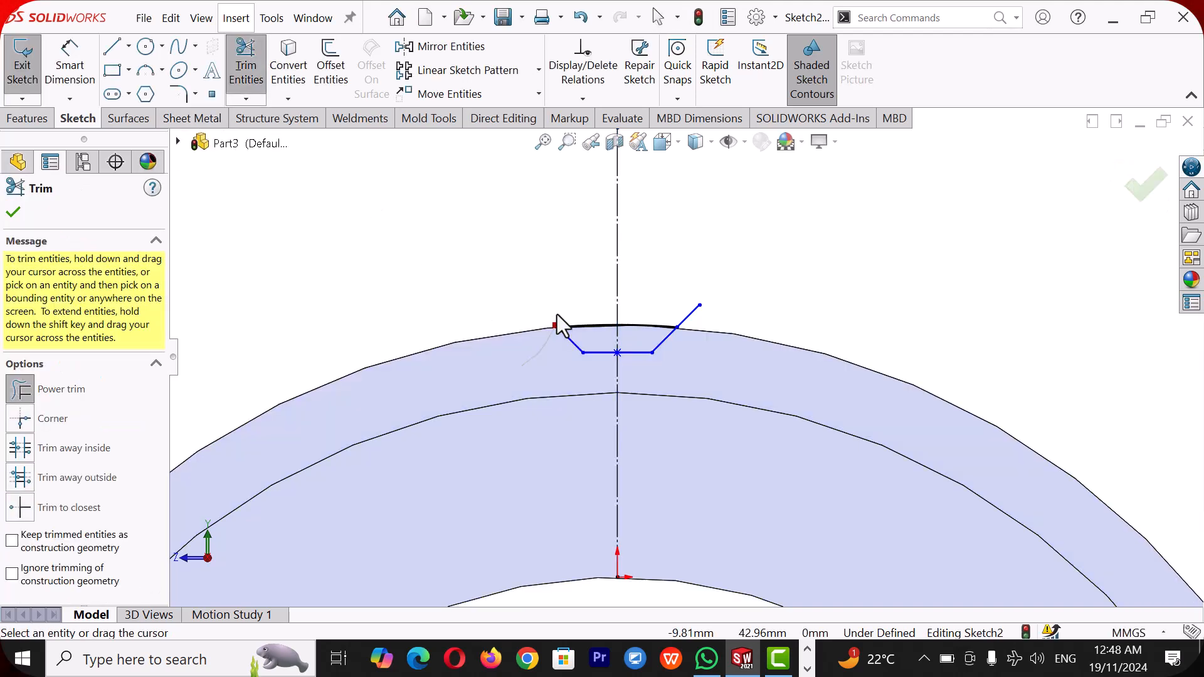
{"action": "left_click_drag", "start_coordinate": [686, 305], "coordinate": [698, 326]}
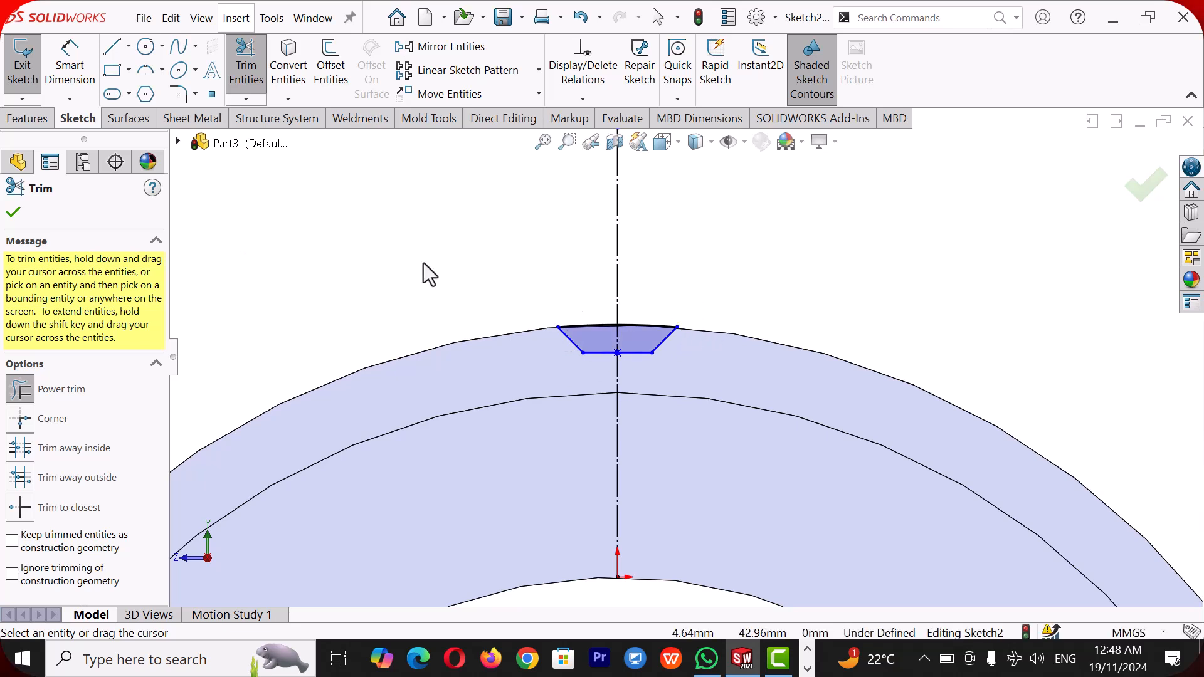
{"action": "left_click", "coordinate": [13, 213]}
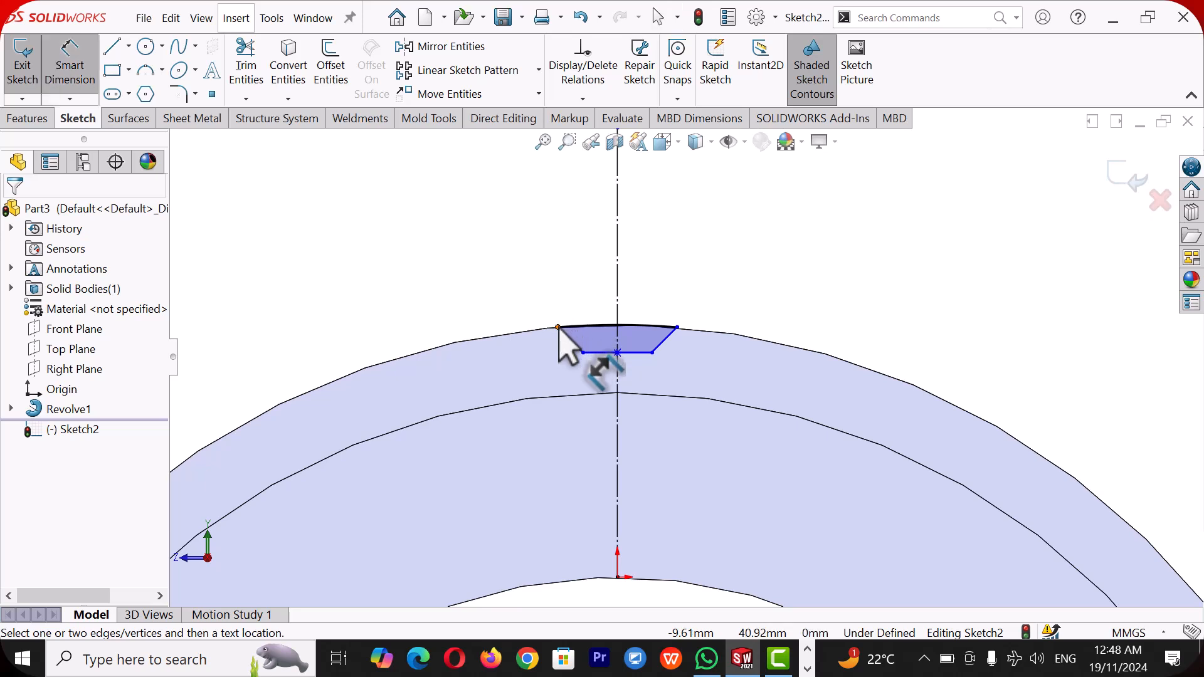
Step: Dimension the distance between the trapezoid's two outer corners as 6 mm
{"action": "left_click", "coordinate": [677, 328]}
{"action": "left_click", "coordinate": [677, 327]}
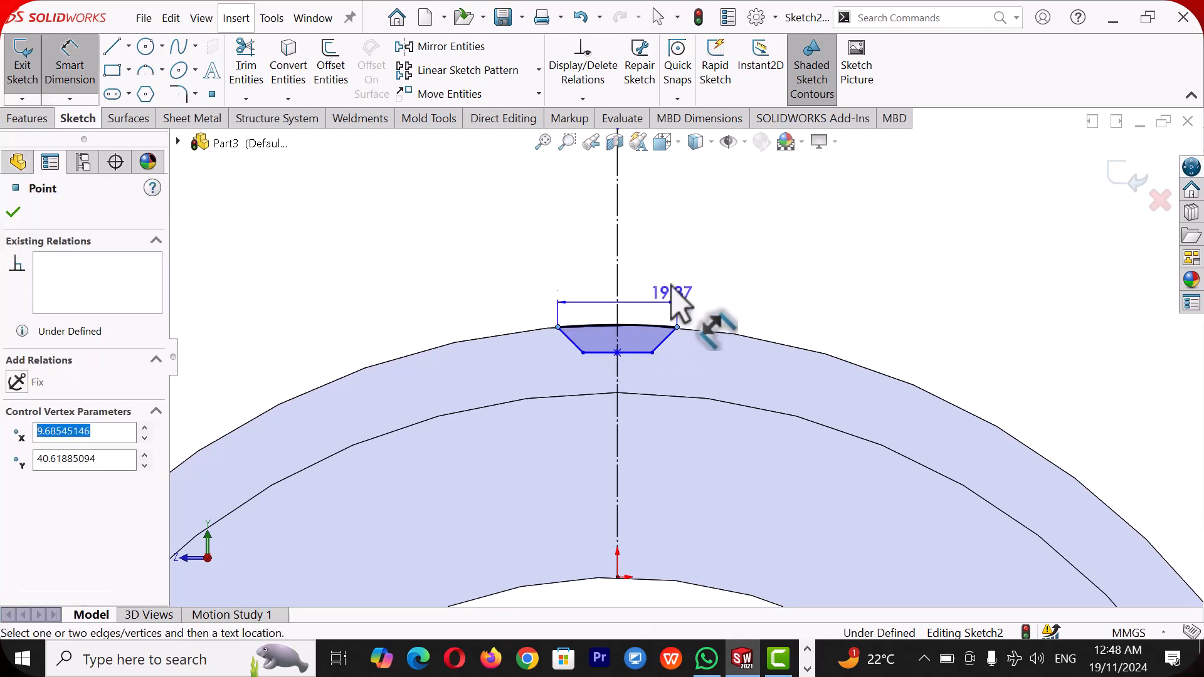
{"action": "left_click", "coordinate": [672, 275]}
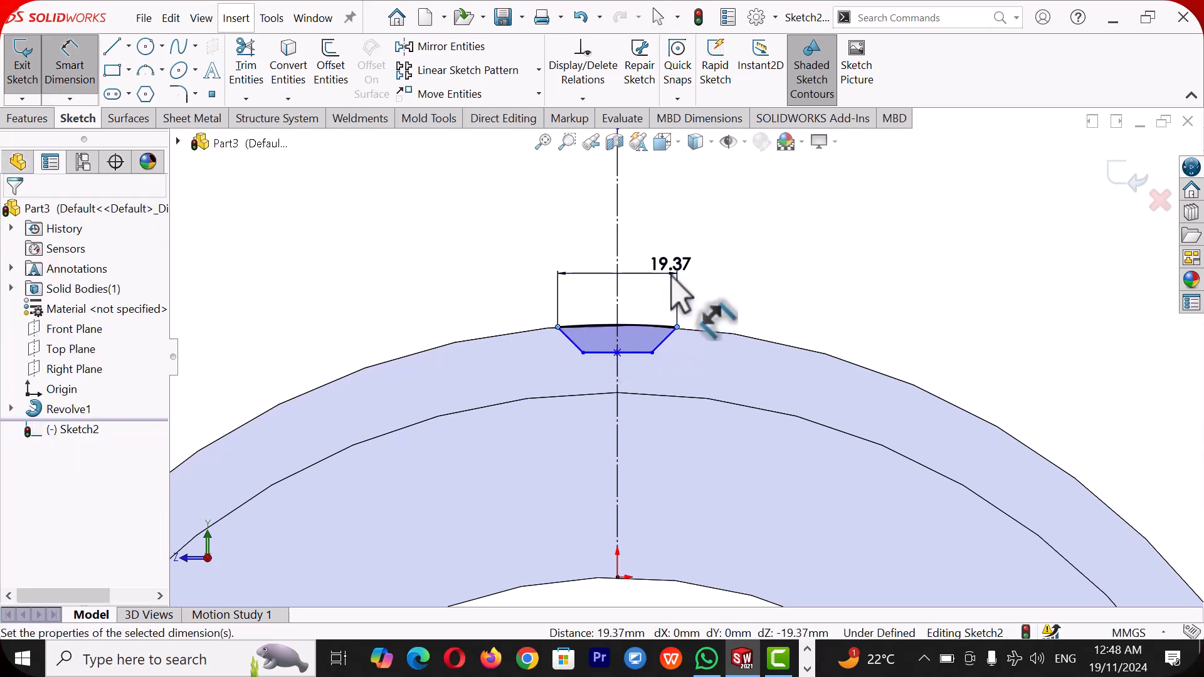
{"action": "type", "text": "6"}
{"action": "key", "text": "Return"}
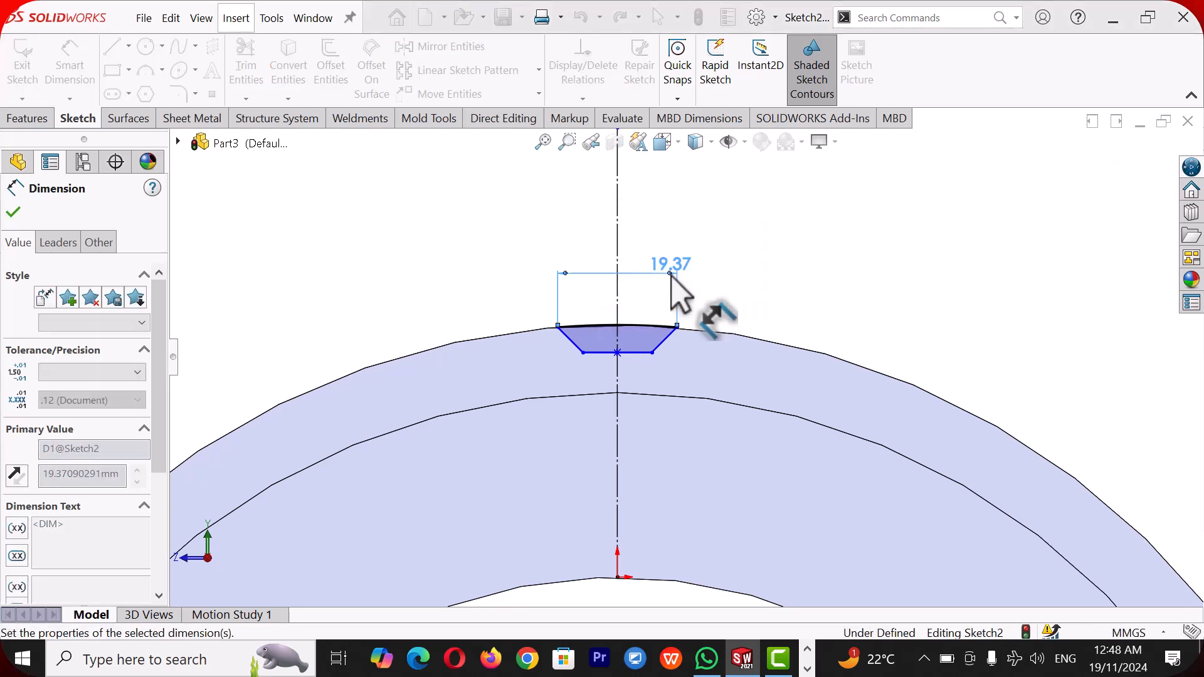
{"action": "left_click", "coordinate": [795, 263]}
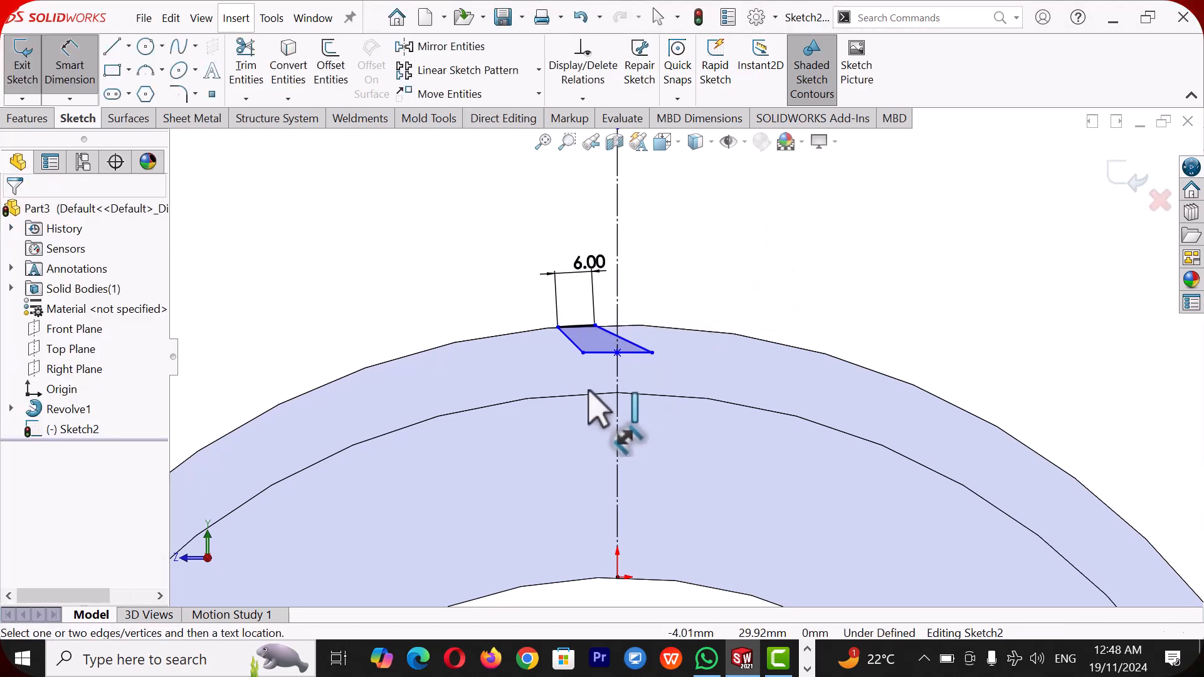
Step: Dimension the trapezoid's short inner line as 1 mm and leave the dimension tool
{"action": "left_click", "coordinate": [600, 355]}
{"action": "left_click", "coordinate": [601, 354]}
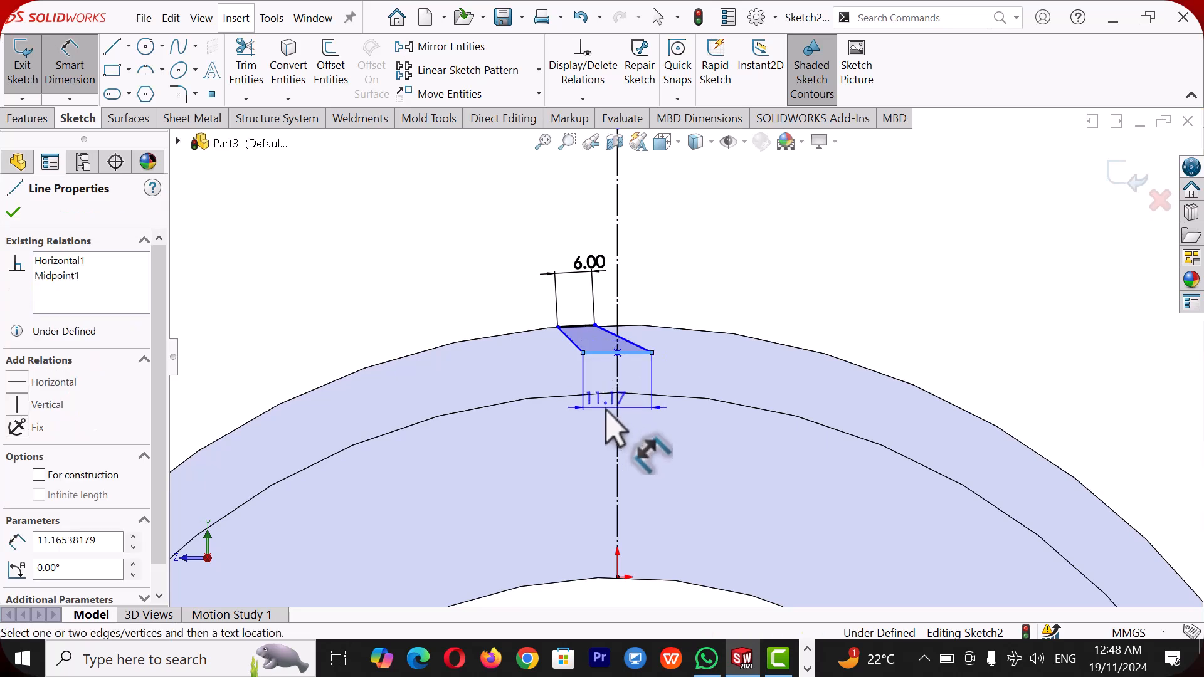
{"action": "left_click", "coordinate": [606, 416]}
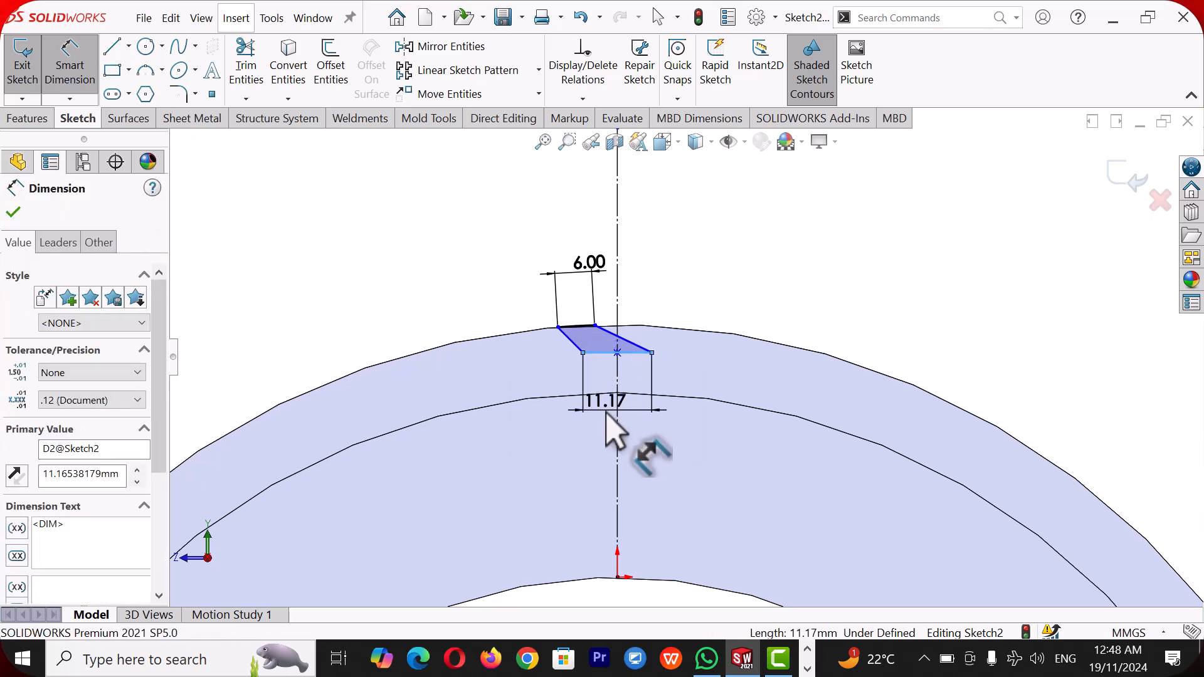
{"action": "key", "text": "Return"}
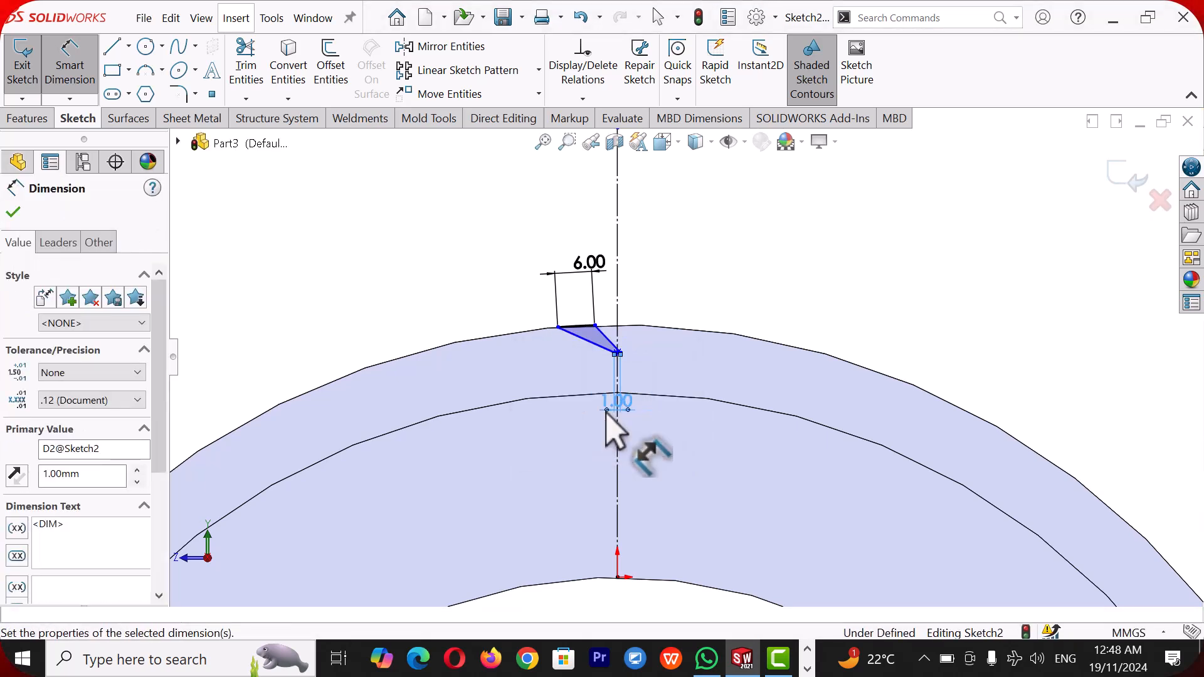
{"action": "left_click", "coordinate": [753, 261]}
{"action": "right_click", "coordinate": [753, 261]}
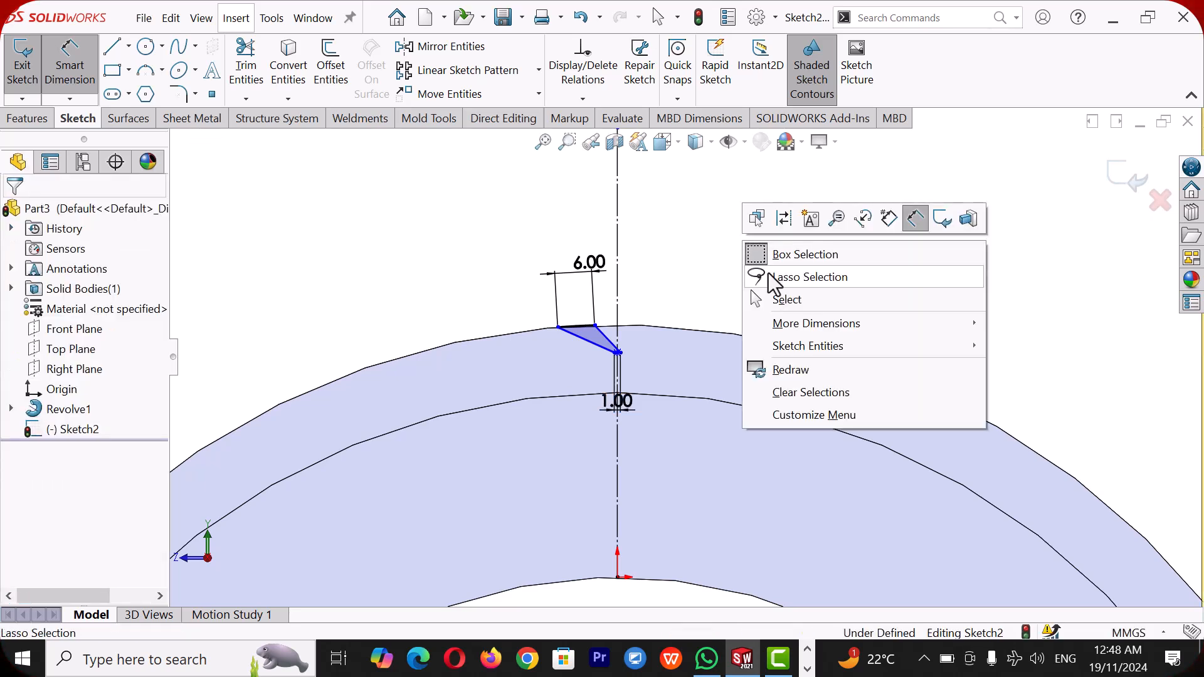
{"action": "left_click", "coordinate": [788, 301]}
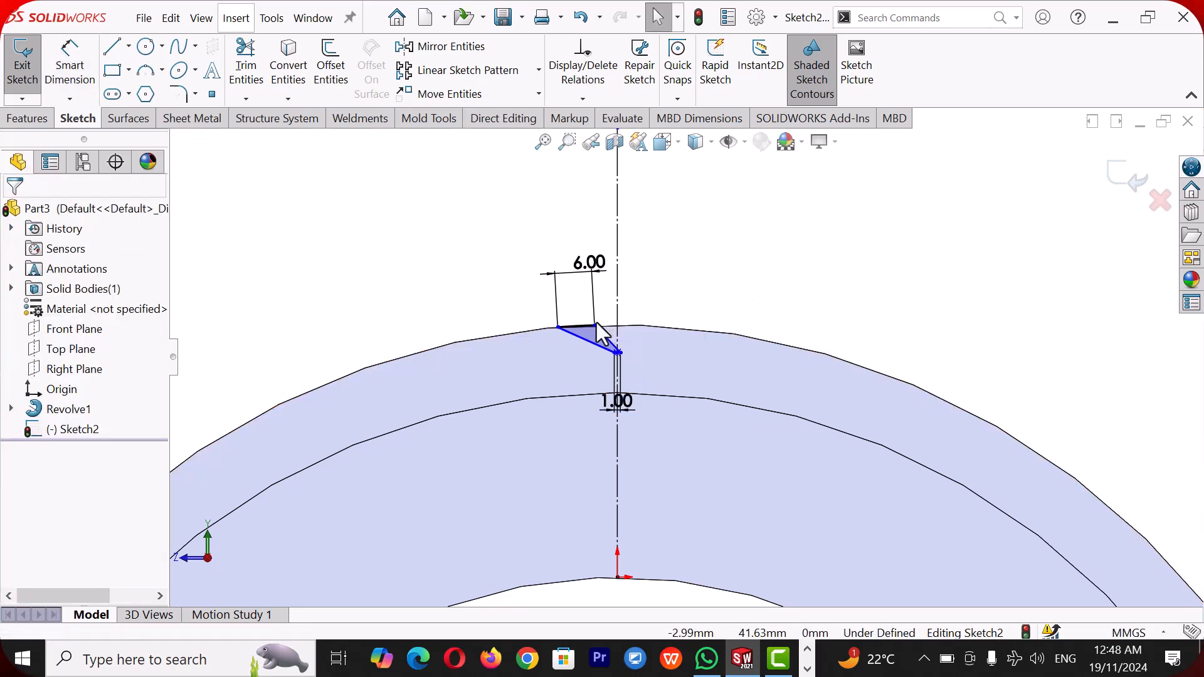
Step: Move the trapezoid's outer edge across the construction line and make its two outer corners symmetric about that line
{"action": "left_click_drag", "start_coordinate": [595, 323], "coordinate": [634, 324]}
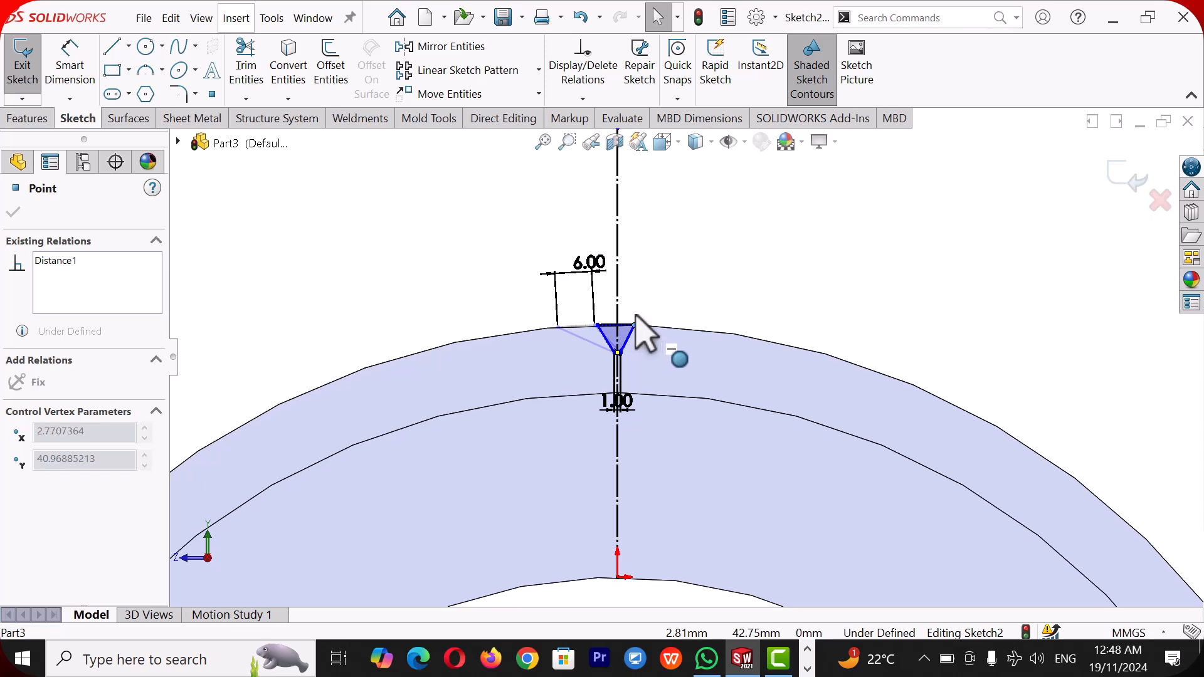
{"action": "left_click", "coordinate": [747, 318]}
{"action": "scroll", "coordinate": [663, 317], "scroll_direction": "down", "scroll_amount": 3}
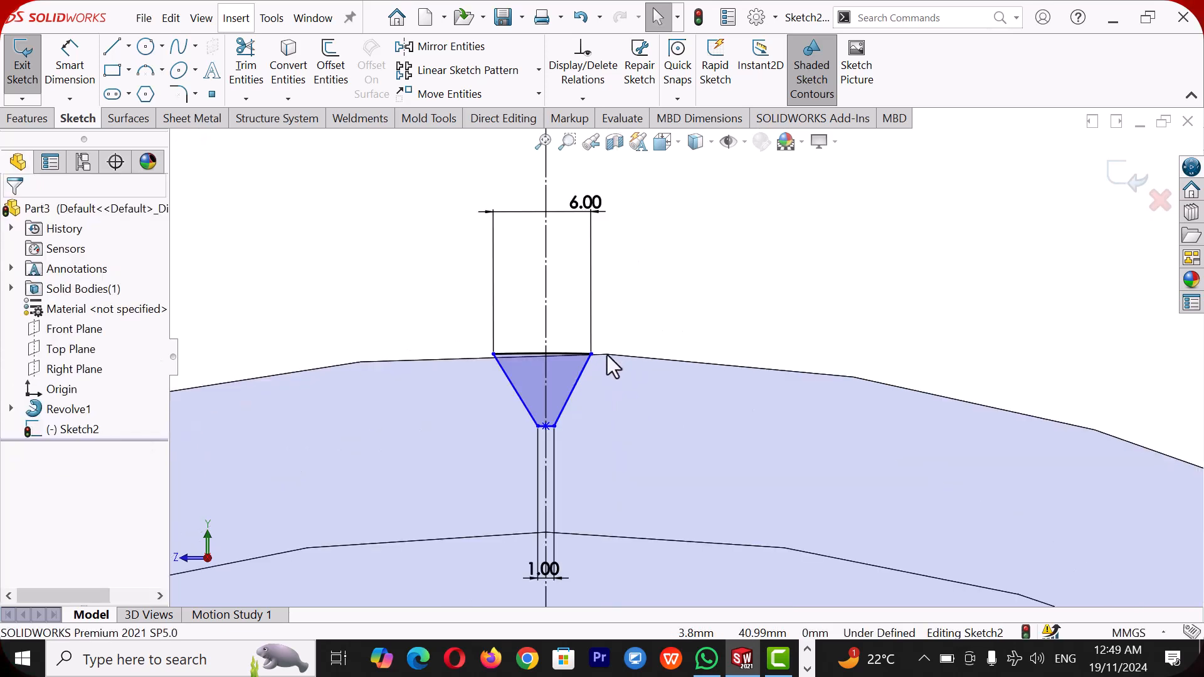
{"action": "left_click", "coordinate": [592, 354]}
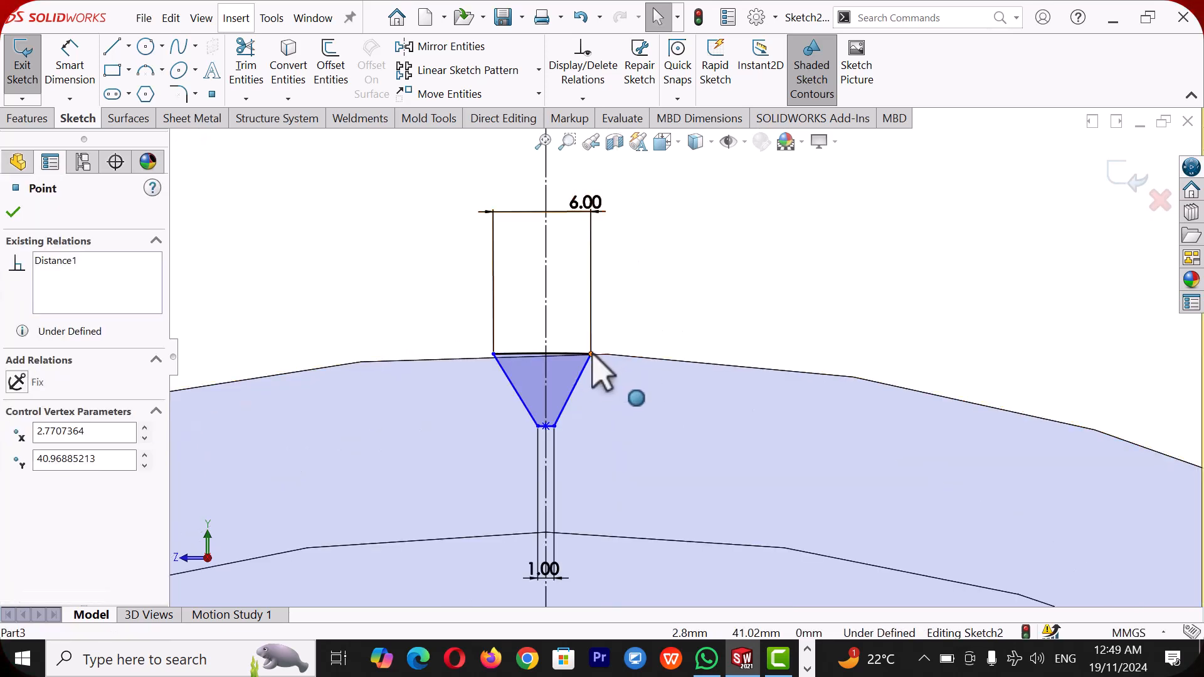
{"action": "left_click", "coordinate": [546, 376]}
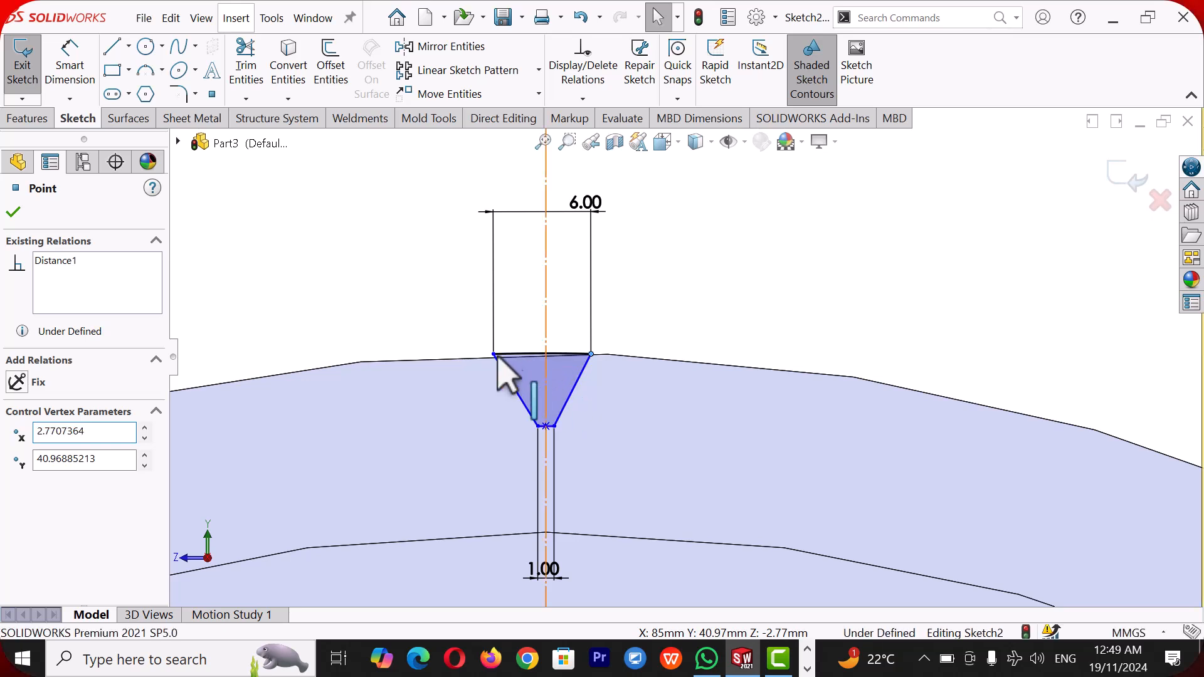
{"action": "left_click", "coordinate": [493, 356], "text": "ctrl"}
{"action": "left_click", "coordinate": [493, 356], "text": "ctrl"}
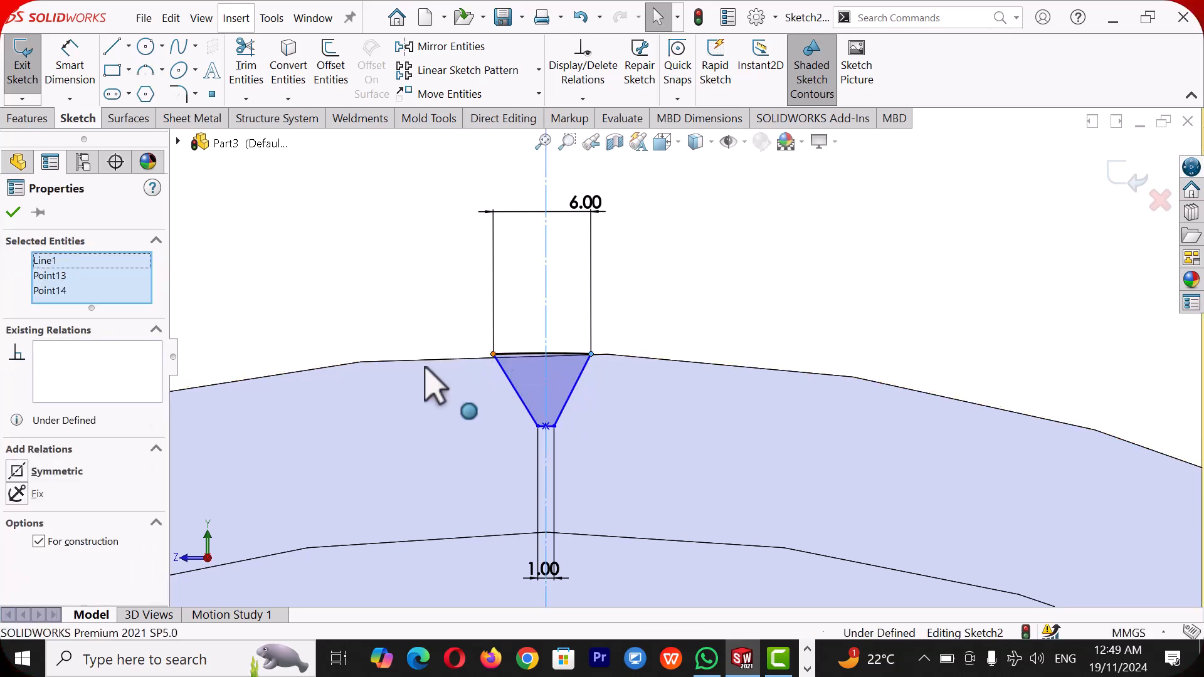
{"action": "left_click", "coordinate": [17, 471]}
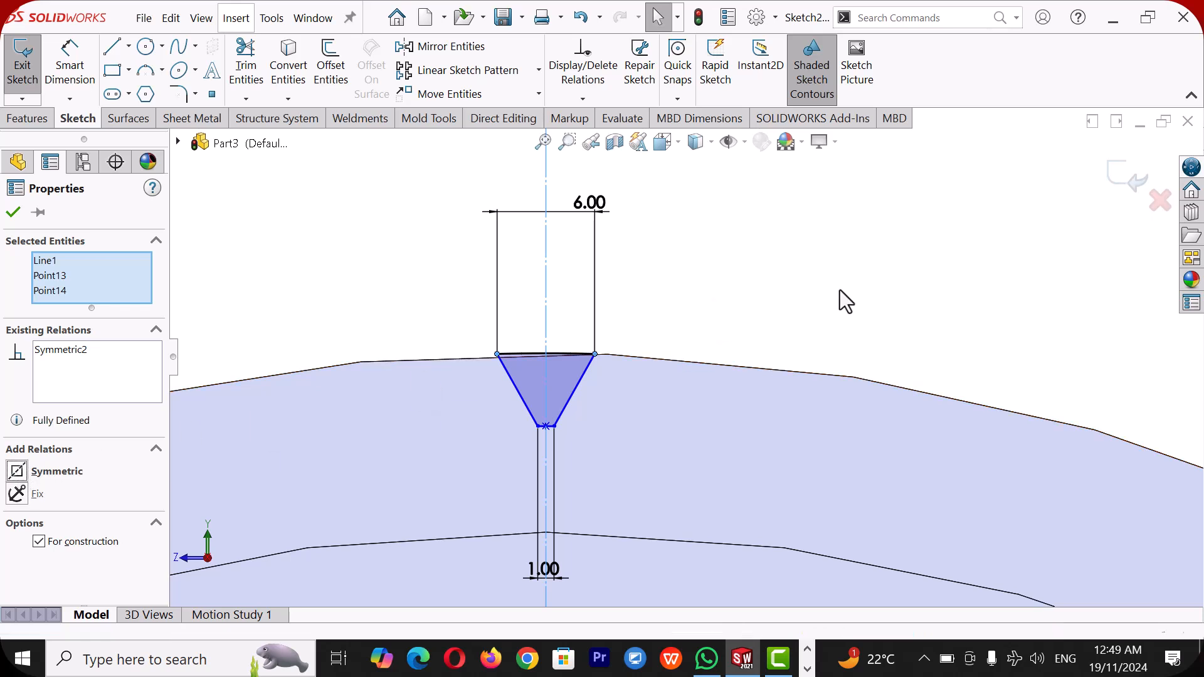
{"action": "left_click", "coordinate": [875, 277]}
Step: Dimension the vertical height of the trapezoid's slanted side as 3 mm
{"action": "scroll", "coordinate": [770, 329], "scroll_direction": "up", "scroll_amount": 1}
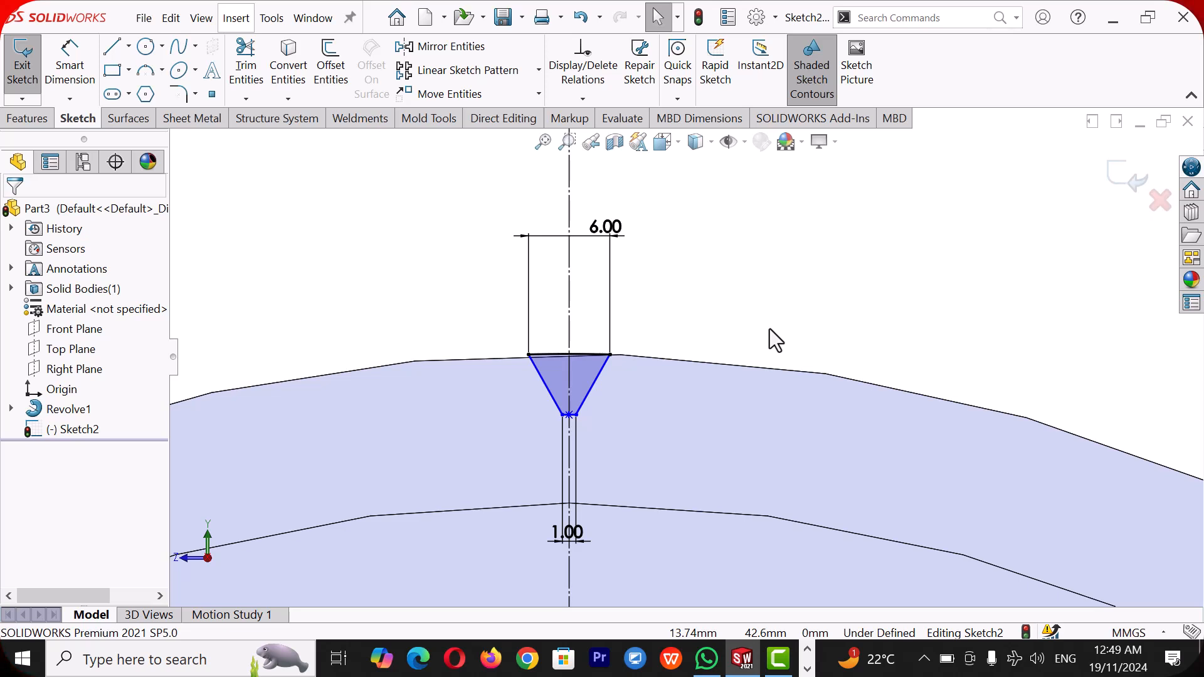
{"action": "right_click_drag", "start_coordinate": [817, 309], "coordinate": [720, 277]}
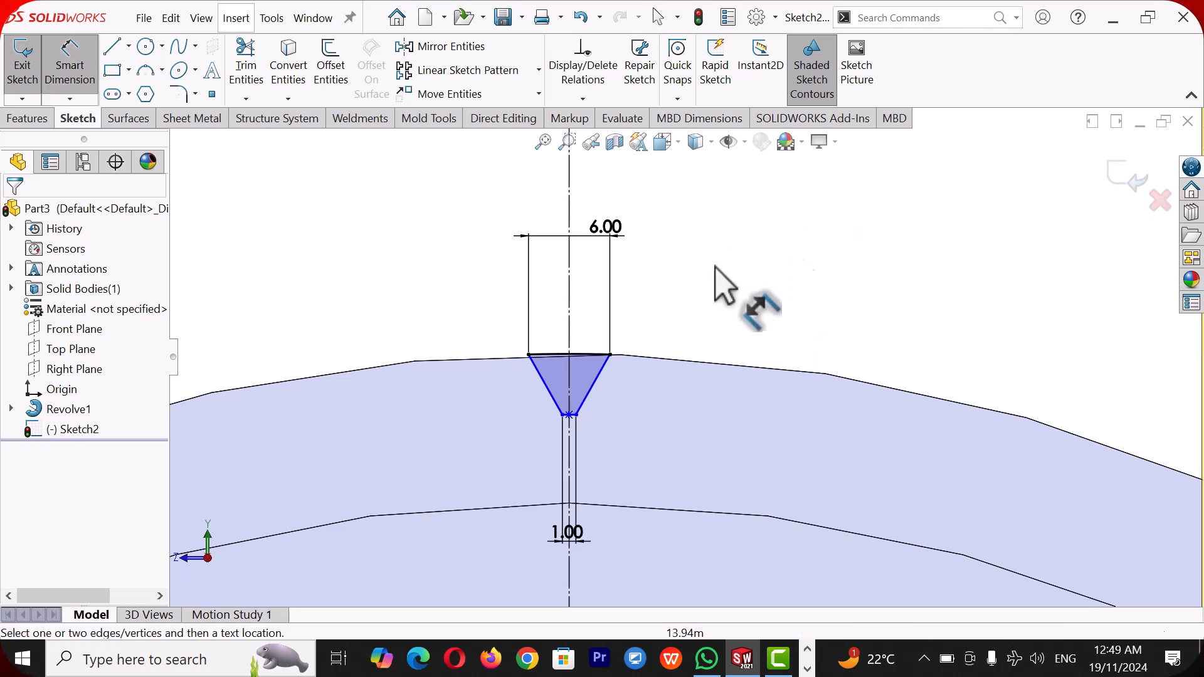
{"action": "left_click", "coordinate": [583, 398]}
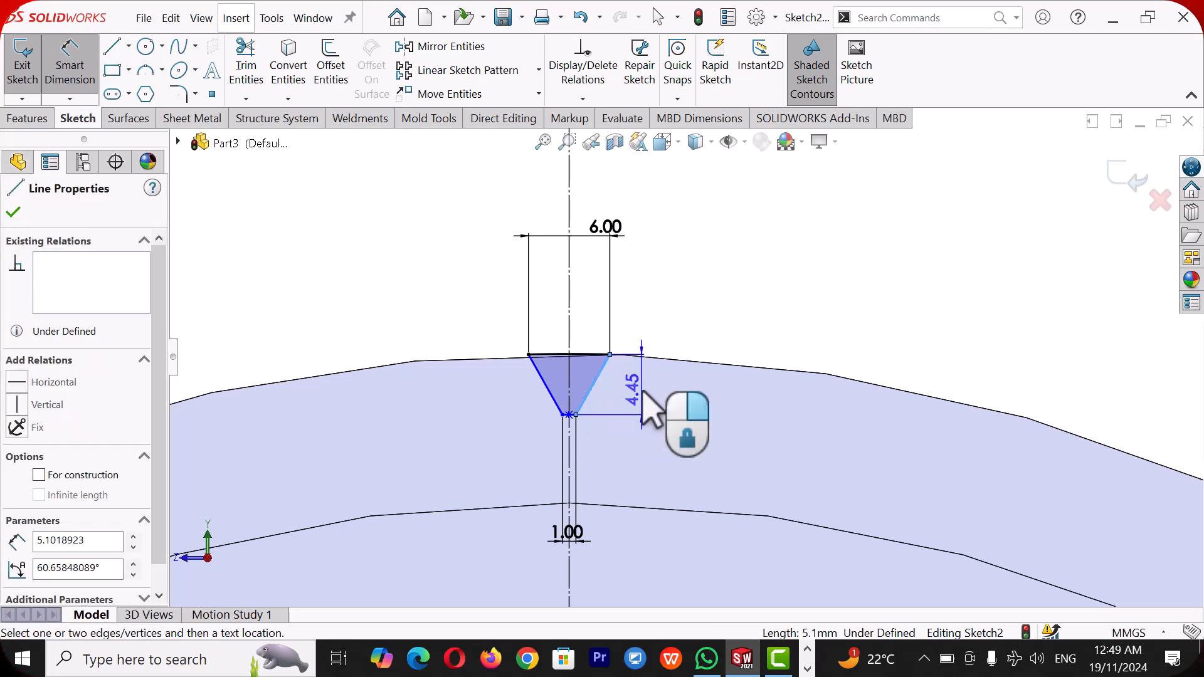
{"action": "left_click", "coordinate": [652, 411]}
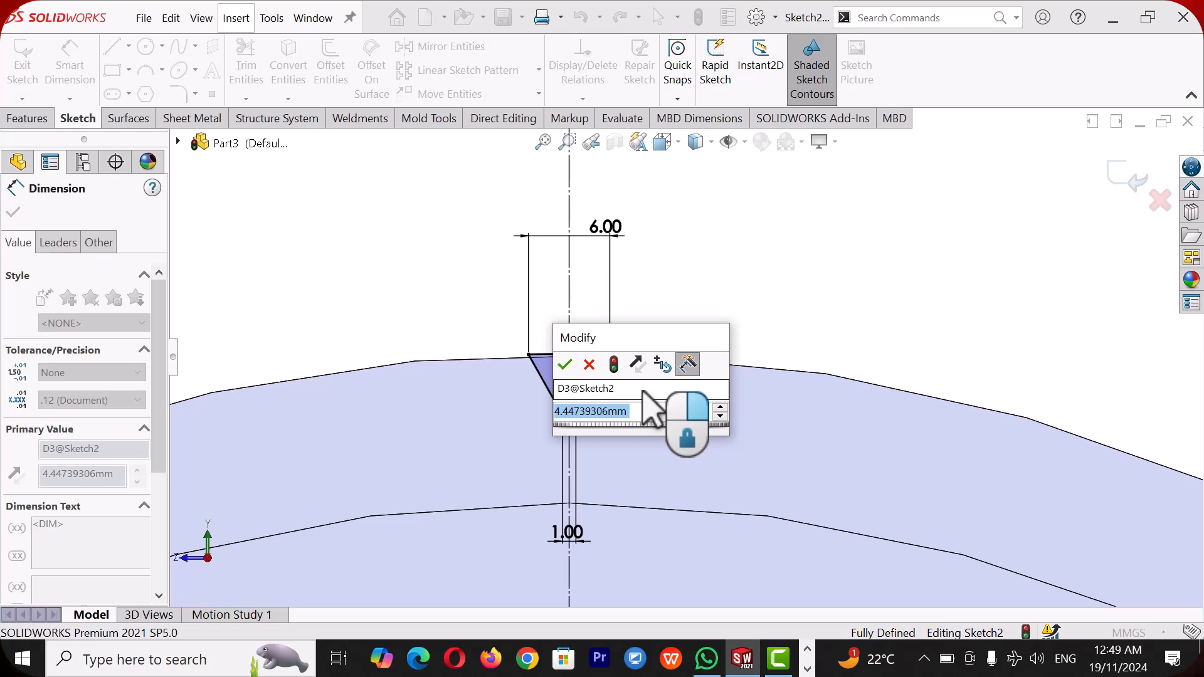
{"action": "key", "text": "Return"}
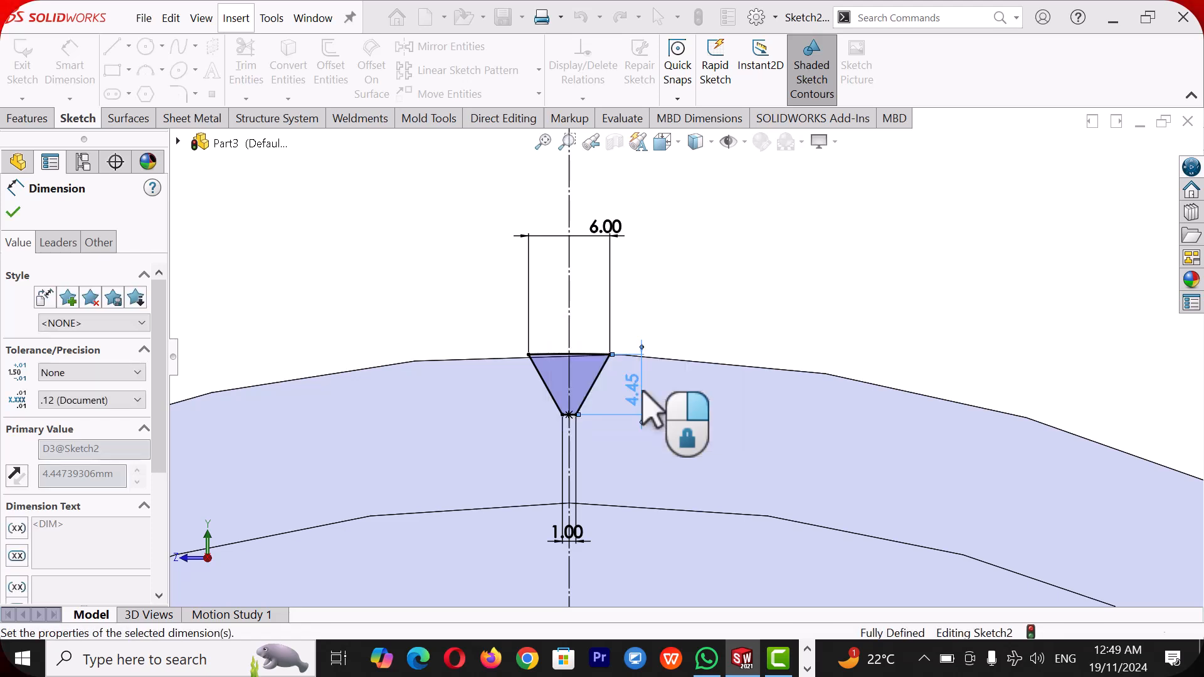
{"action": "left_click", "coordinate": [755, 282]}
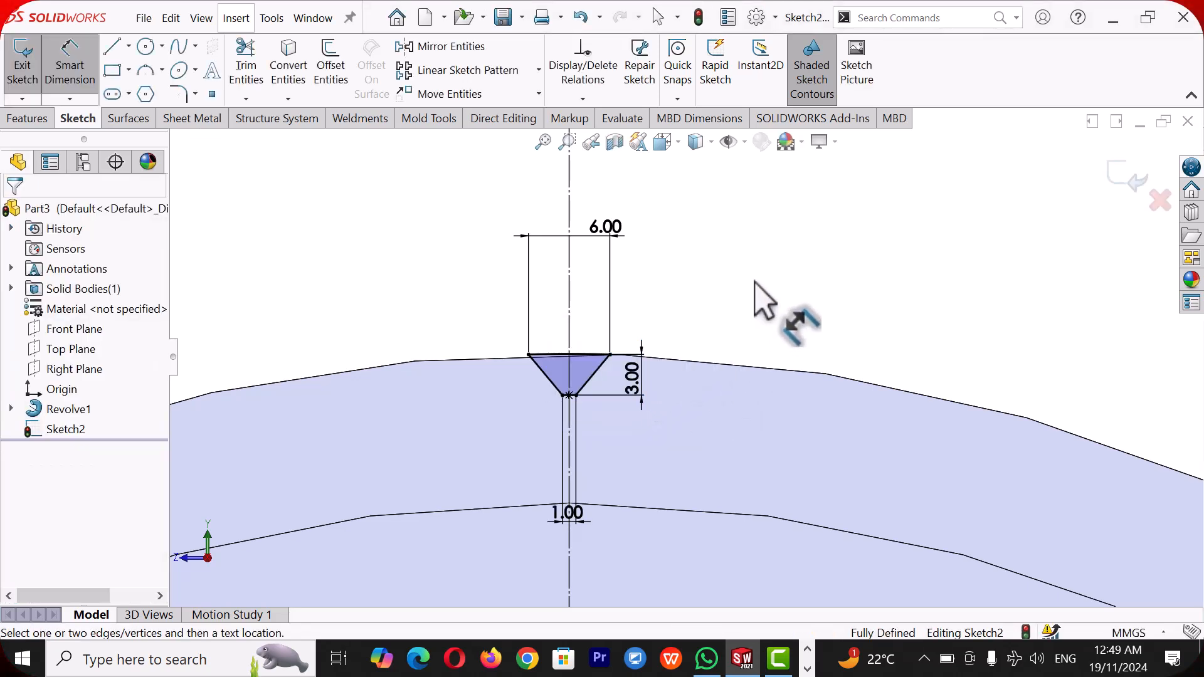
Step: Change the trapezoid's height dimension to 6 mm and leave the dimension tool
{"action": "double_click", "coordinate": [630, 380]}
{"action": "type", "text": "4"}
{"action": "key", "text": "Return"}
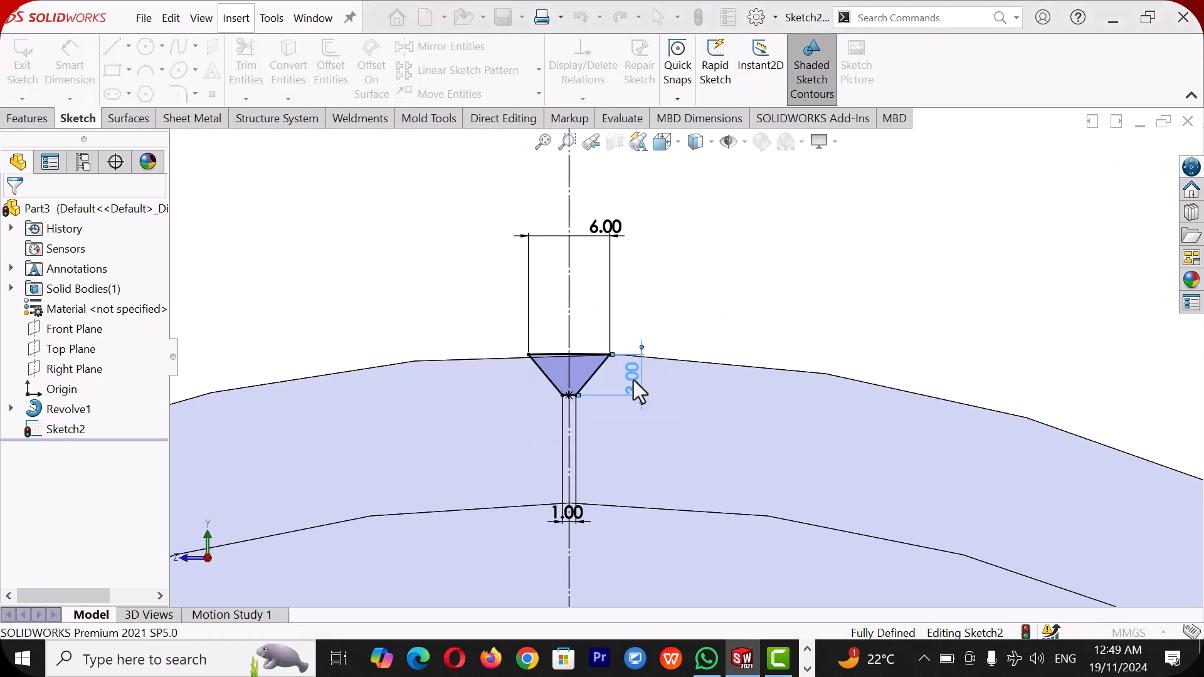
{"action": "key", "text": "Escape"}
{"action": "scroll", "coordinate": [701, 312], "scroll_direction": "up", "scroll_amount": 3}
{"action": "right_click", "coordinate": [690, 296]}
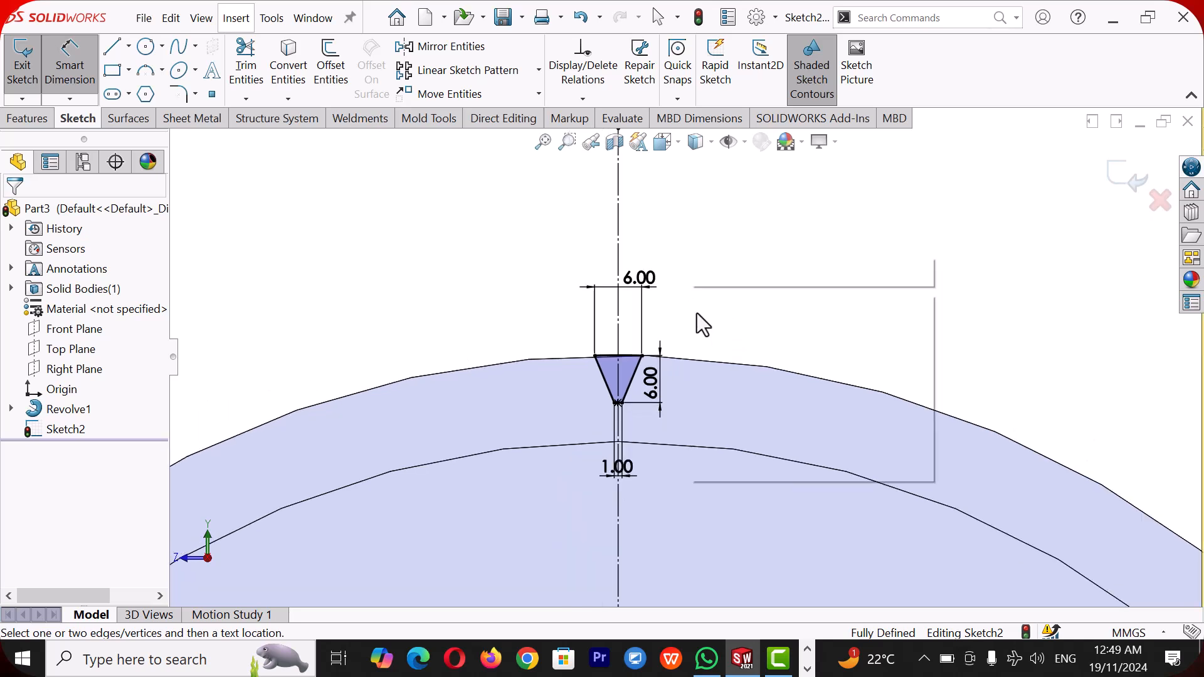
{"action": "left_click", "coordinate": [747, 354]}
Step: Cut the trapezoidal profile with Extruded Cut, using Through All as the end condition
{"action": "scroll", "coordinate": [733, 315], "scroll_direction": "up", "scroll_amount": 3}
{"action": "middle_click_drag", "start_coordinate": [733, 315], "coordinate": [698, 335]}
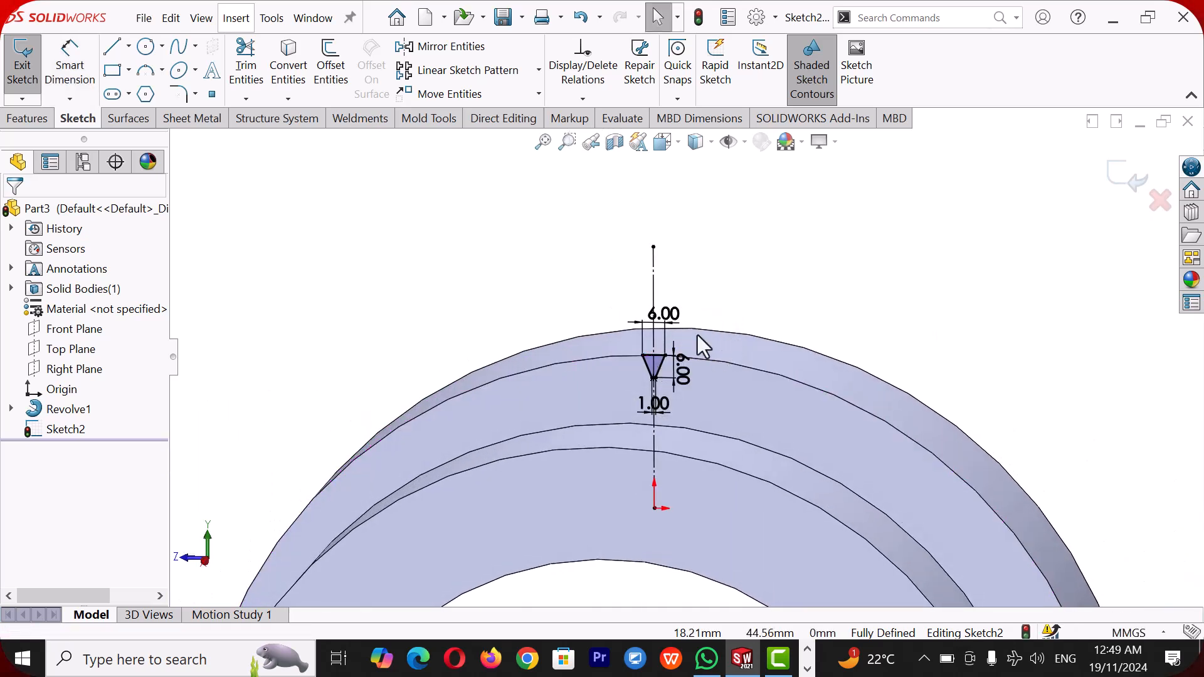
{"action": "left_click", "coordinate": [30, 119]}
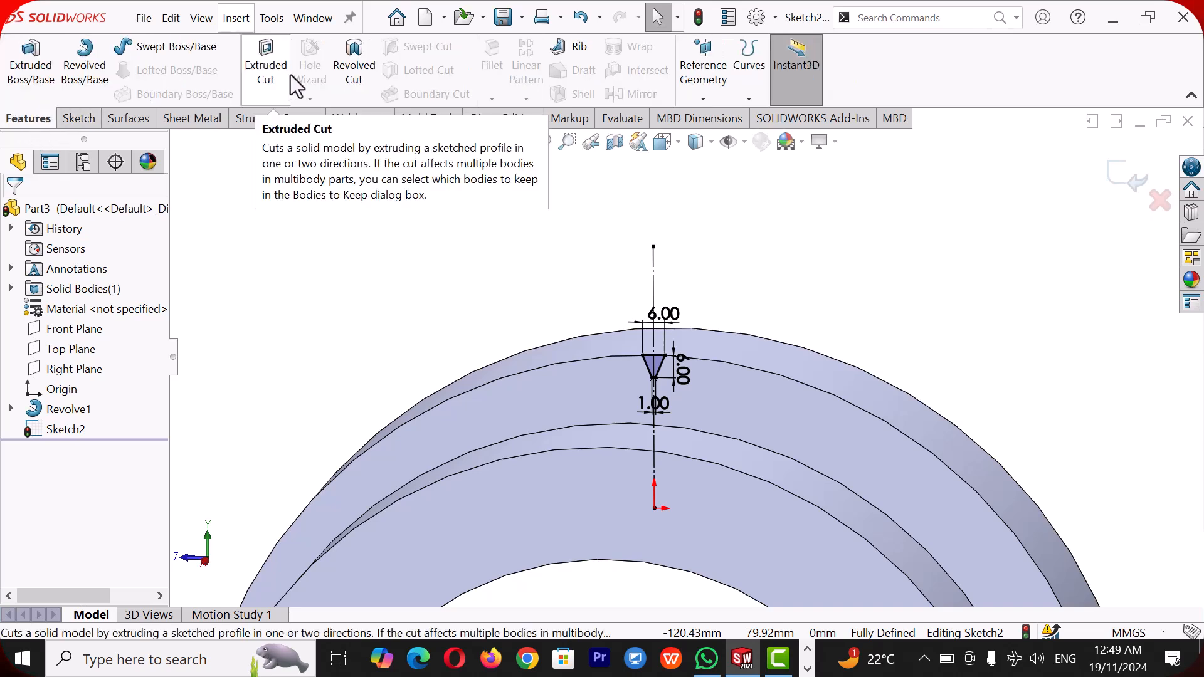
{"action": "left_click", "coordinate": [269, 79]}
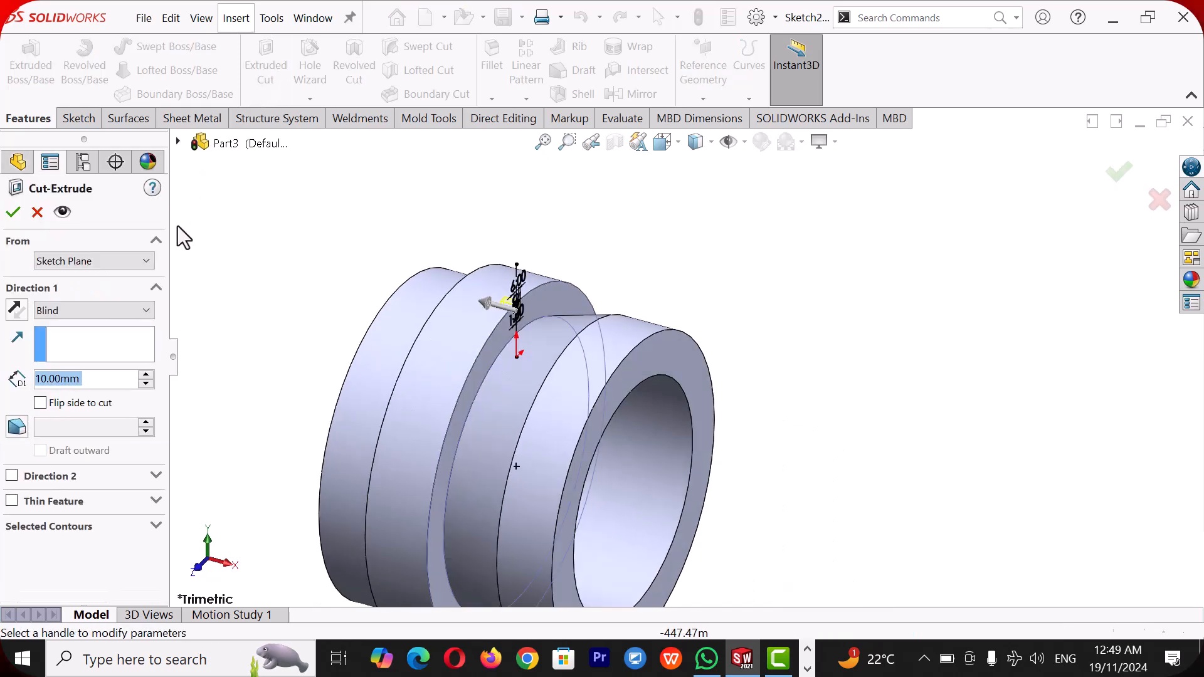
{"action": "left_click", "coordinate": [121, 307]}
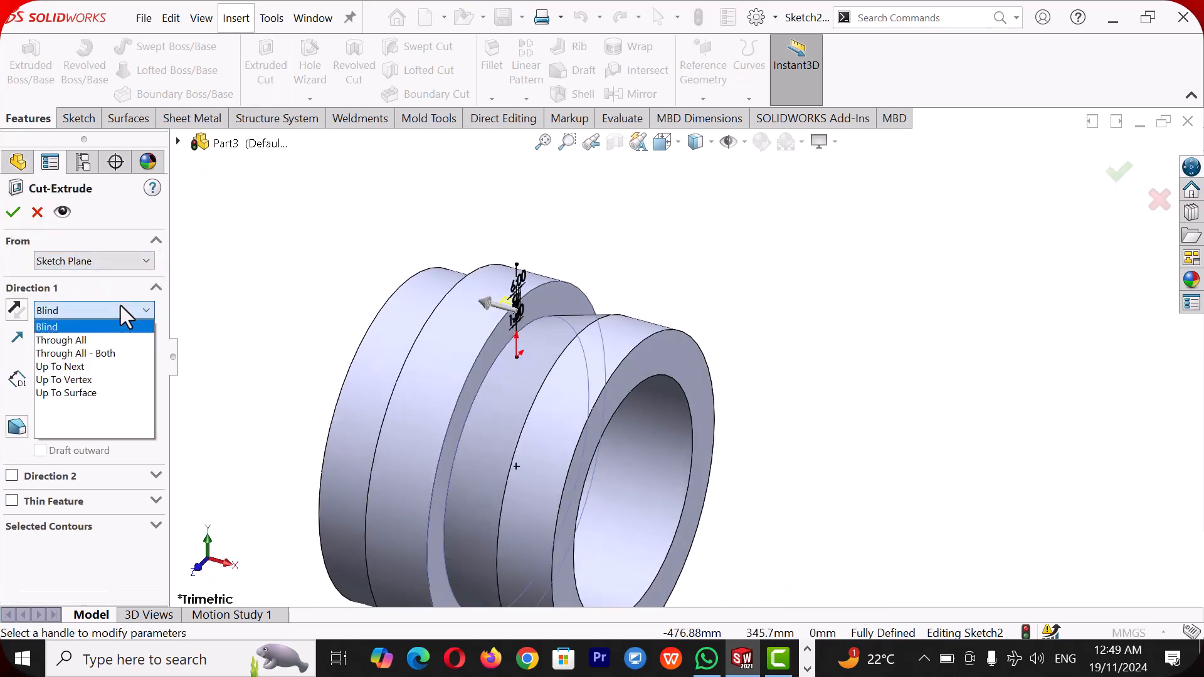
{"action": "left_click", "coordinate": [90, 341]}
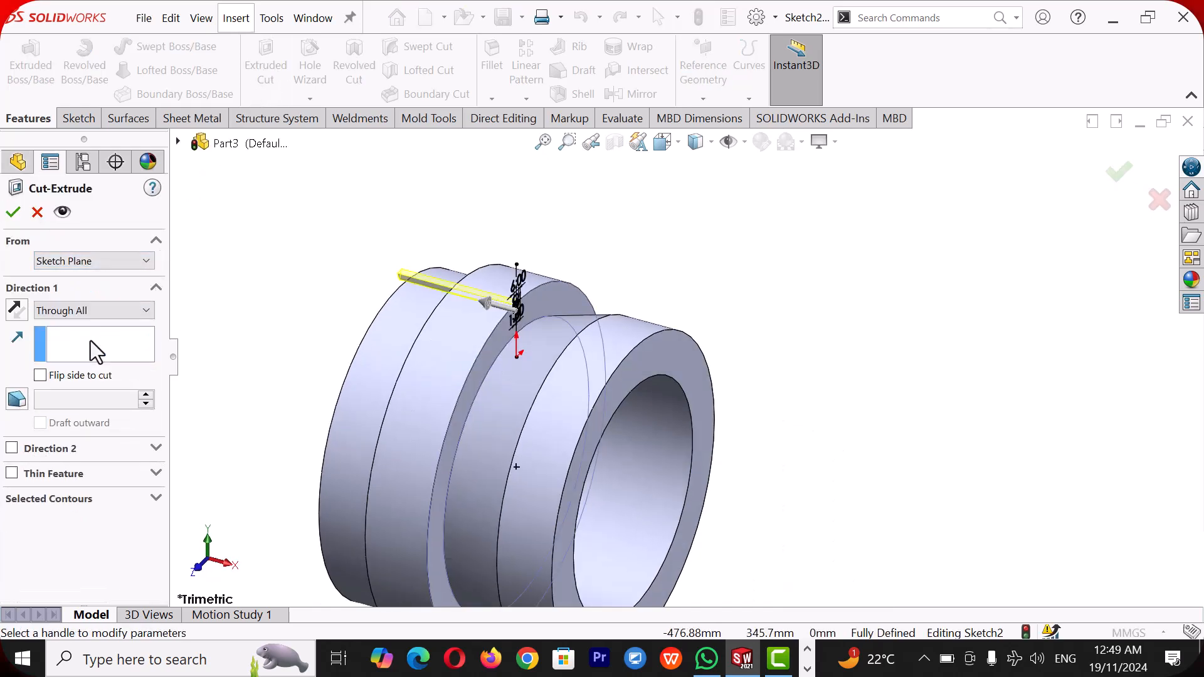
{"action": "left_click", "coordinate": [14, 213]}
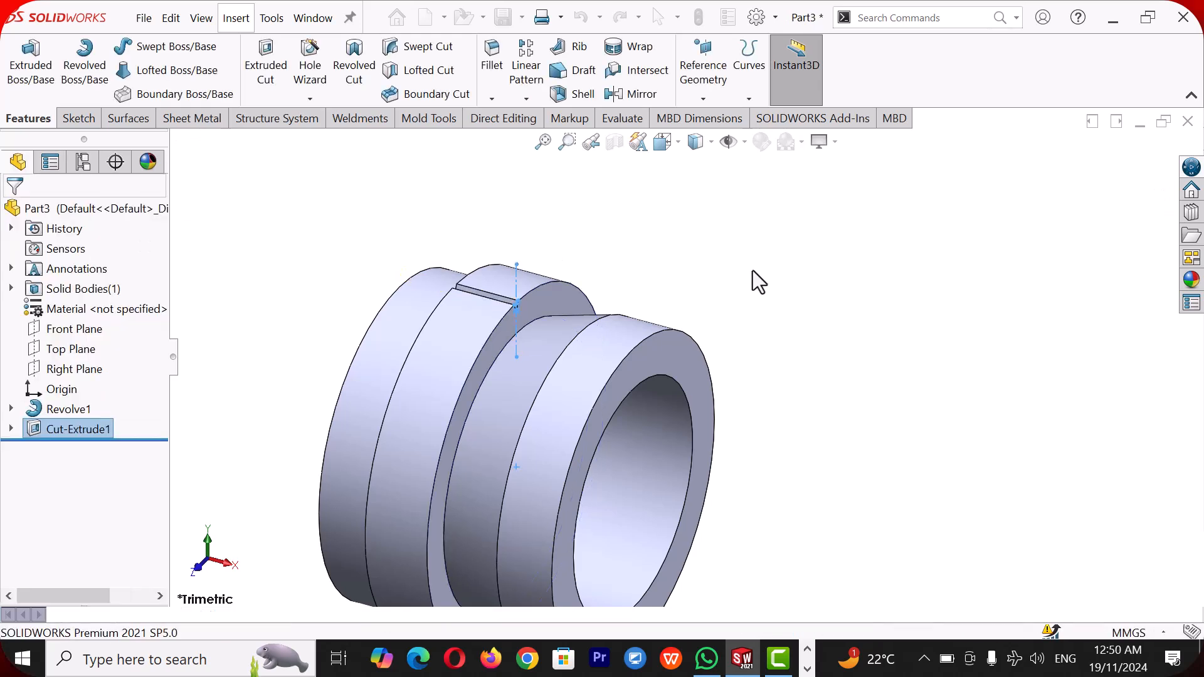
Step: Set up a circular pattern of the trapezoidal extruded cut around the outer circular edge of the ring's end face
{"action": "left_click", "coordinate": [527, 99]}
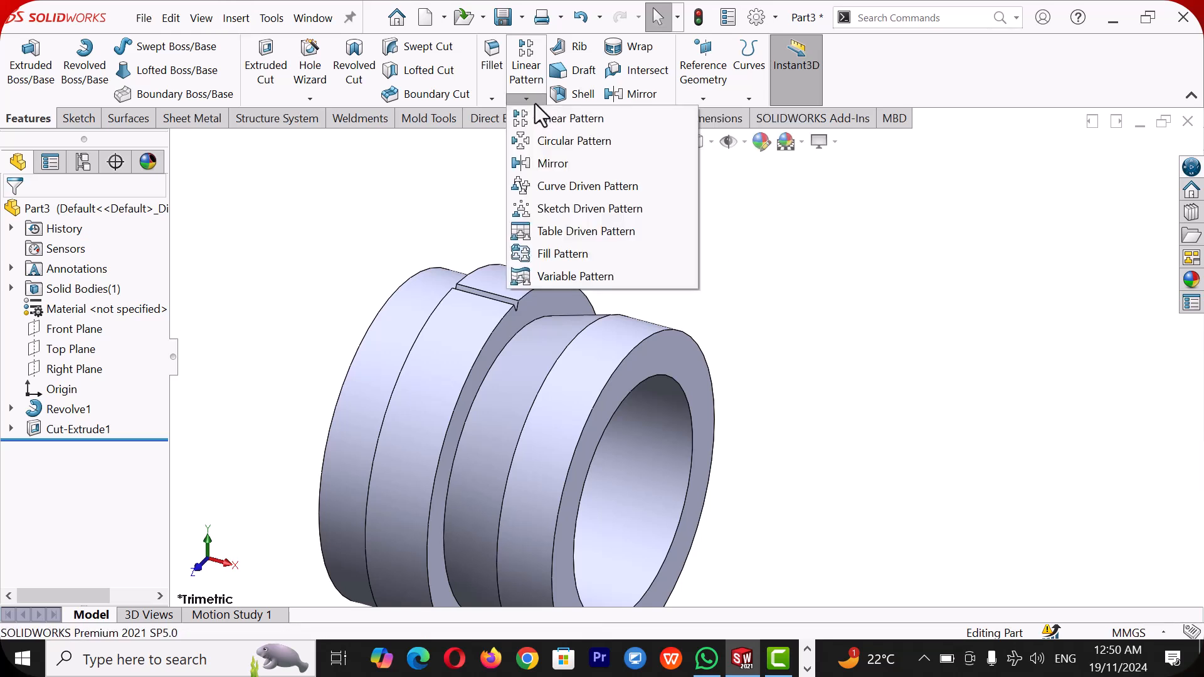
{"action": "left_click", "coordinate": [539, 141]}
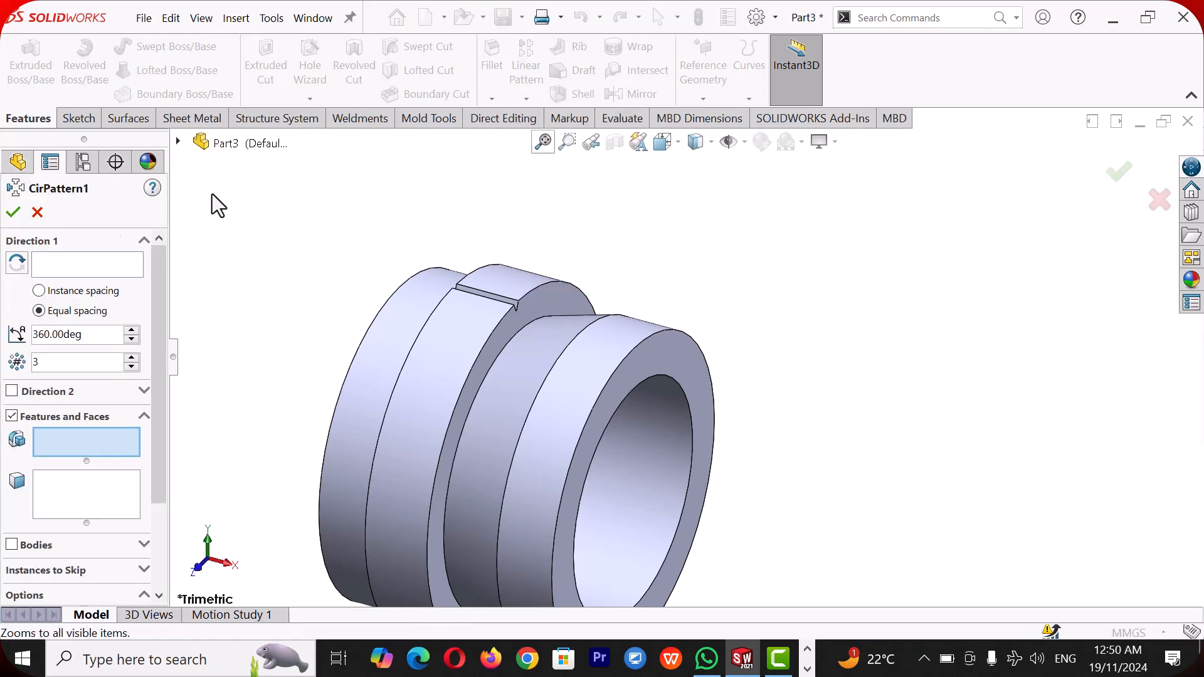
{"action": "left_click", "coordinate": [84, 265]}
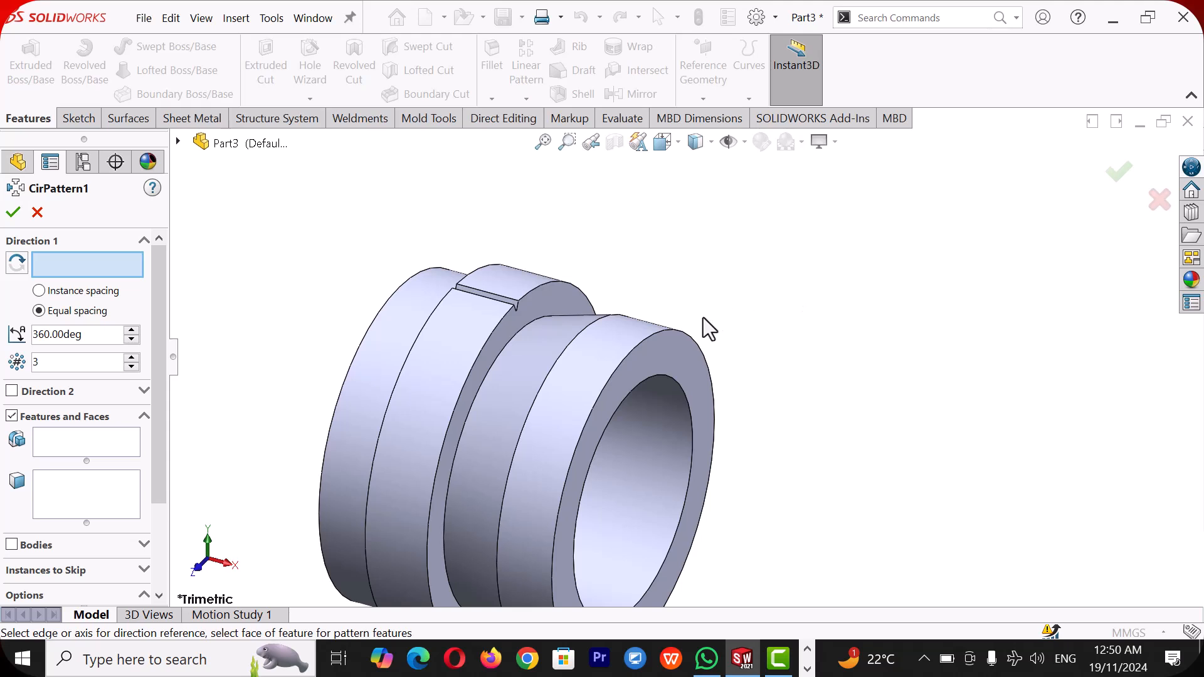
{"action": "left_click", "coordinate": [690, 341]}
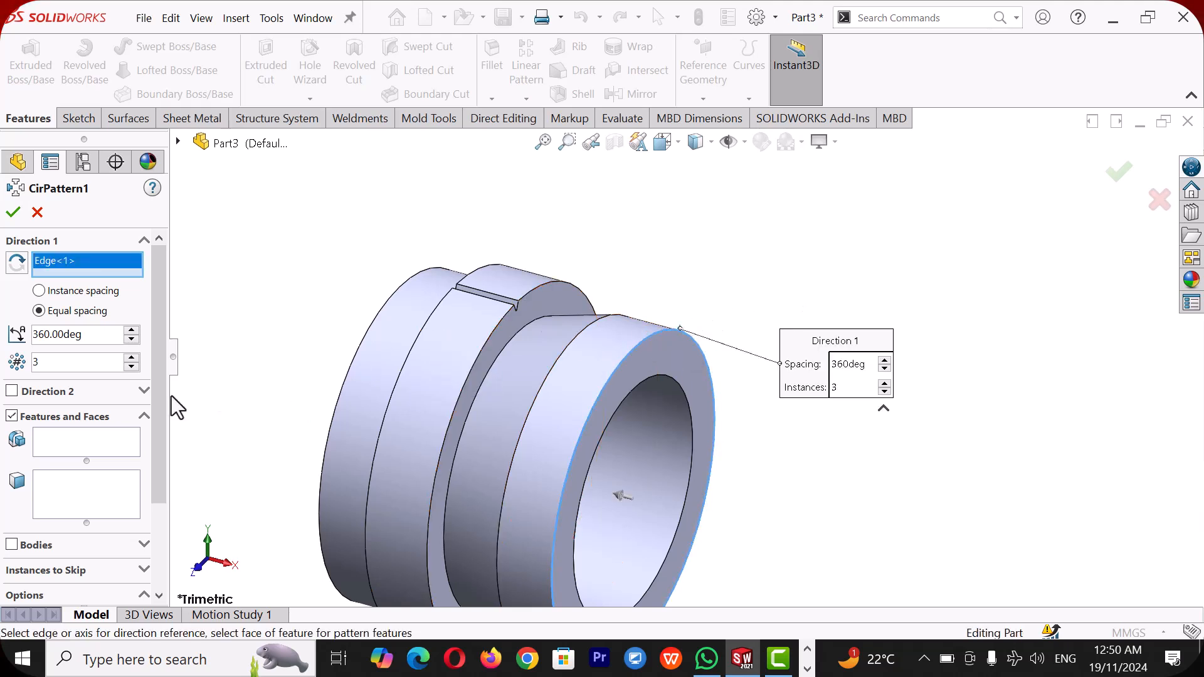
{"action": "left_click", "coordinate": [81, 441]}
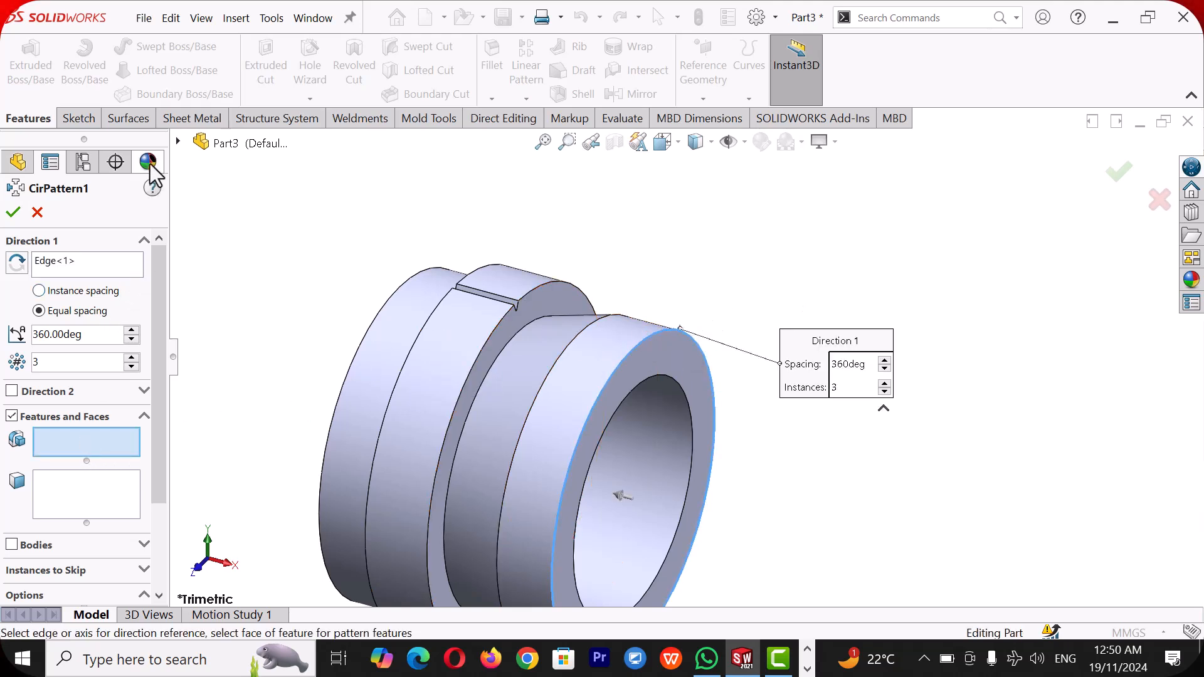
{"action": "left_click", "coordinate": [178, 143]}
{"action": "left_click", "coordinate": [245, 372]}
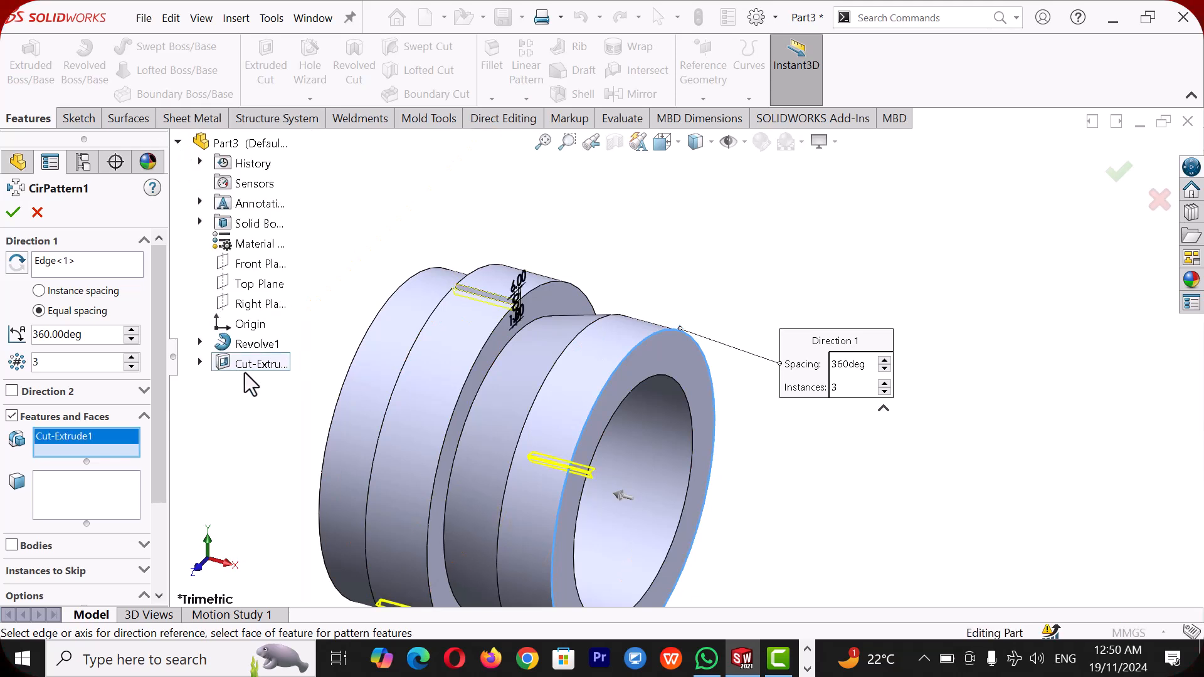
Step: Set the circular pattern to 45 instances and create it
{"action": "left_click_drag", "start_coordinate": [54, 359], "coordinate": [10, 367]}
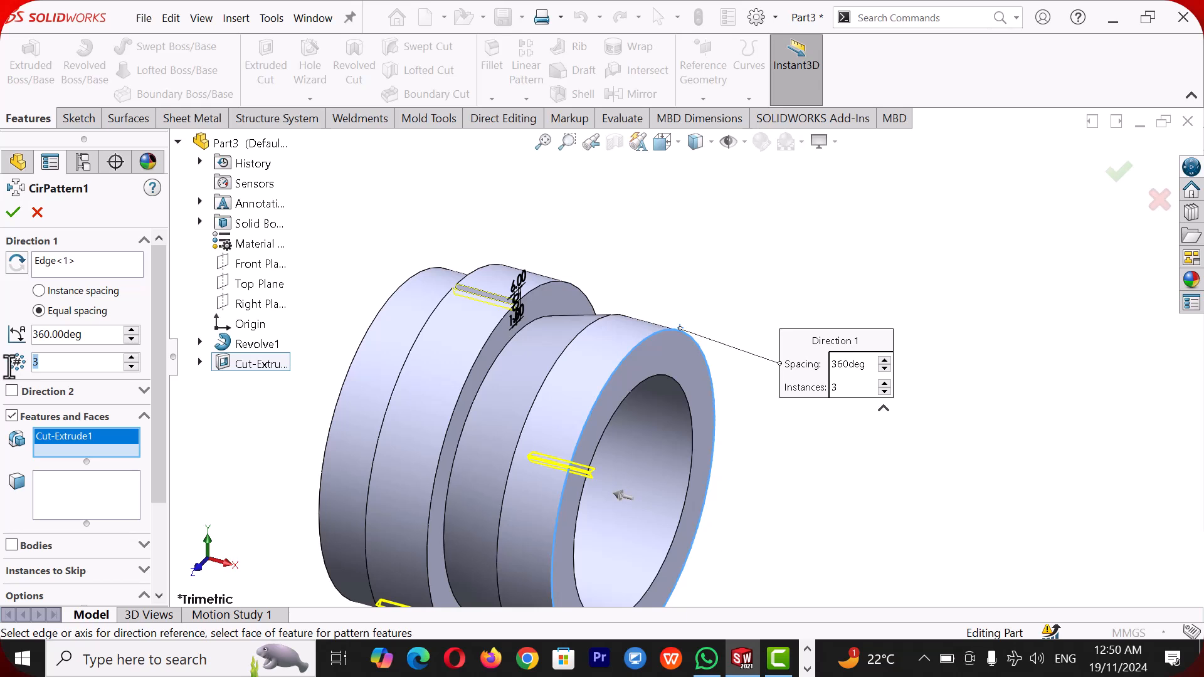
{"action": "type", "text": "45"}
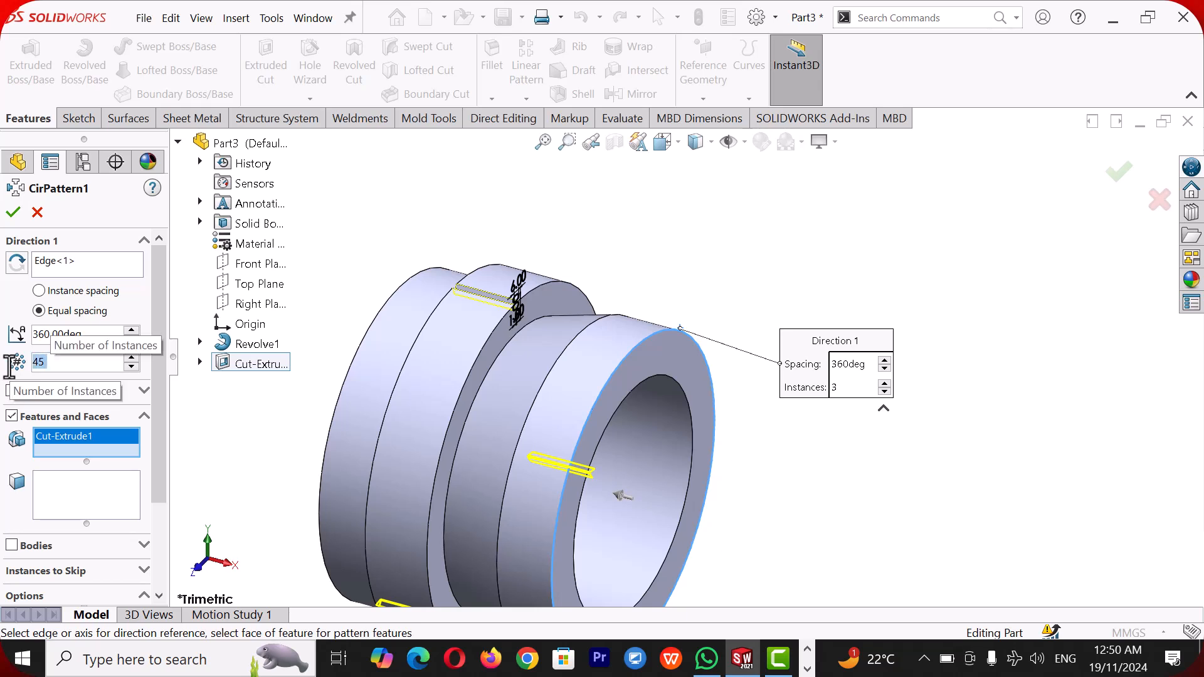
{"action": "key", "text": "Return"}
{"action": "left_click", "coordinate": [14, 214]}
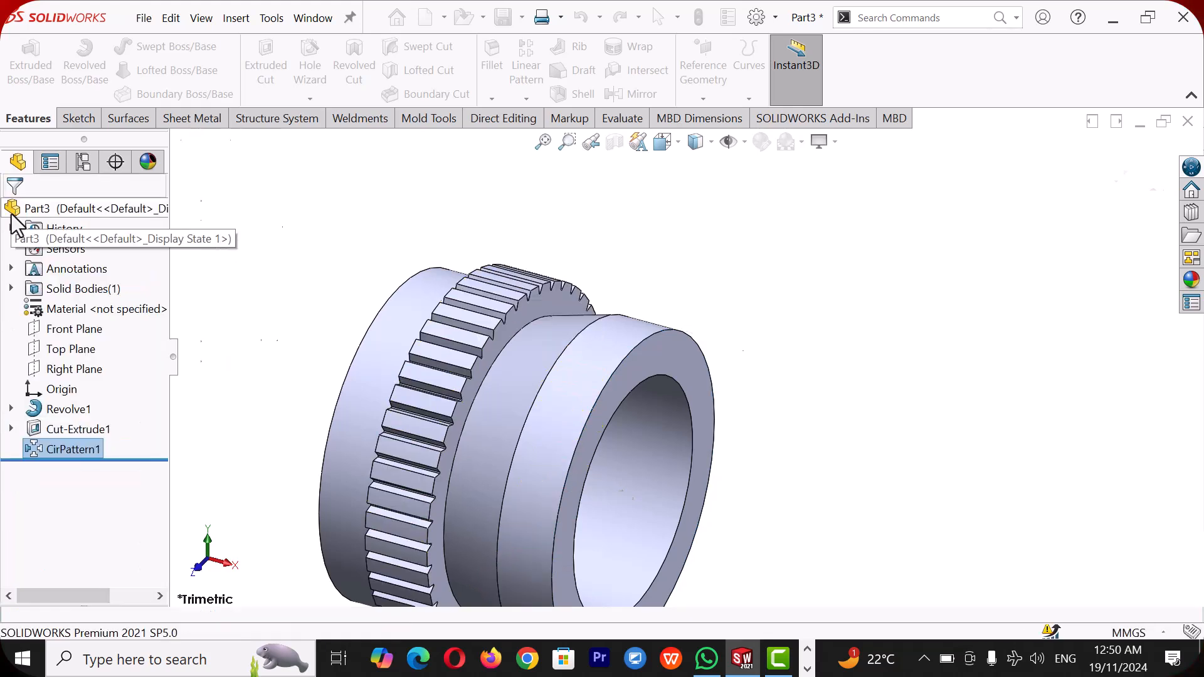
Step: Edit the circular pattern of the cut and raise its number of instances to 90
{"action": "middle_click_drag", "start_coordinate": [733, 379], "coordinate": [627, 286]}
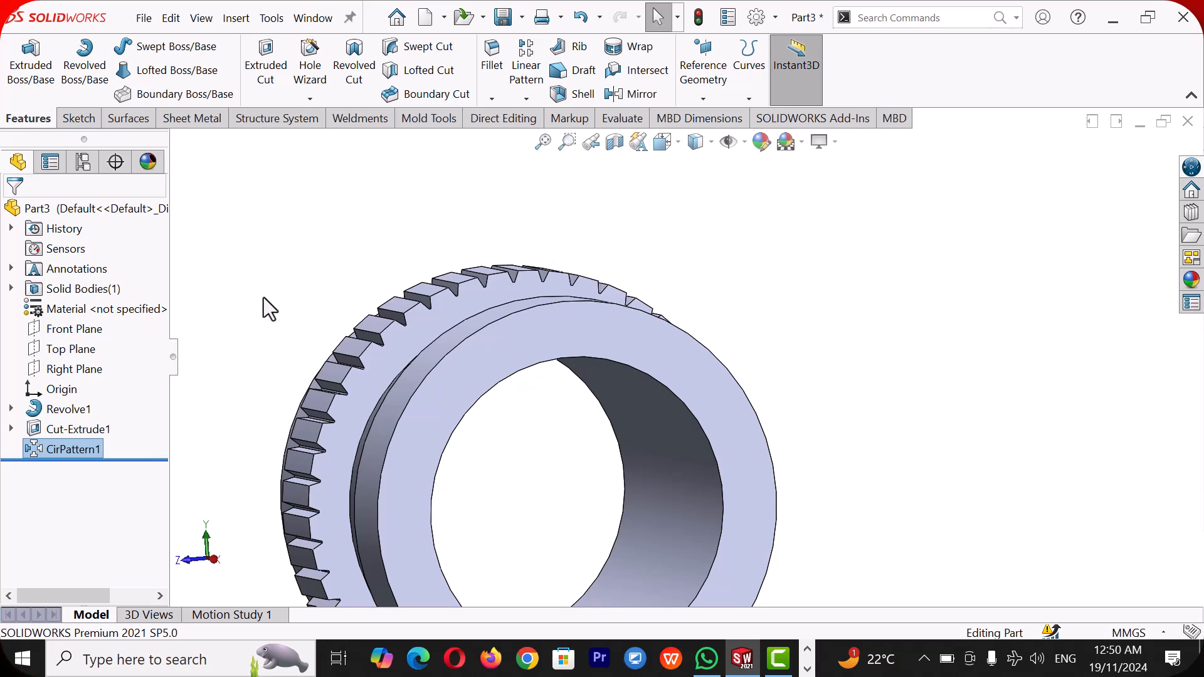
{"action": "right_click", "coordinate": [62, 447]}
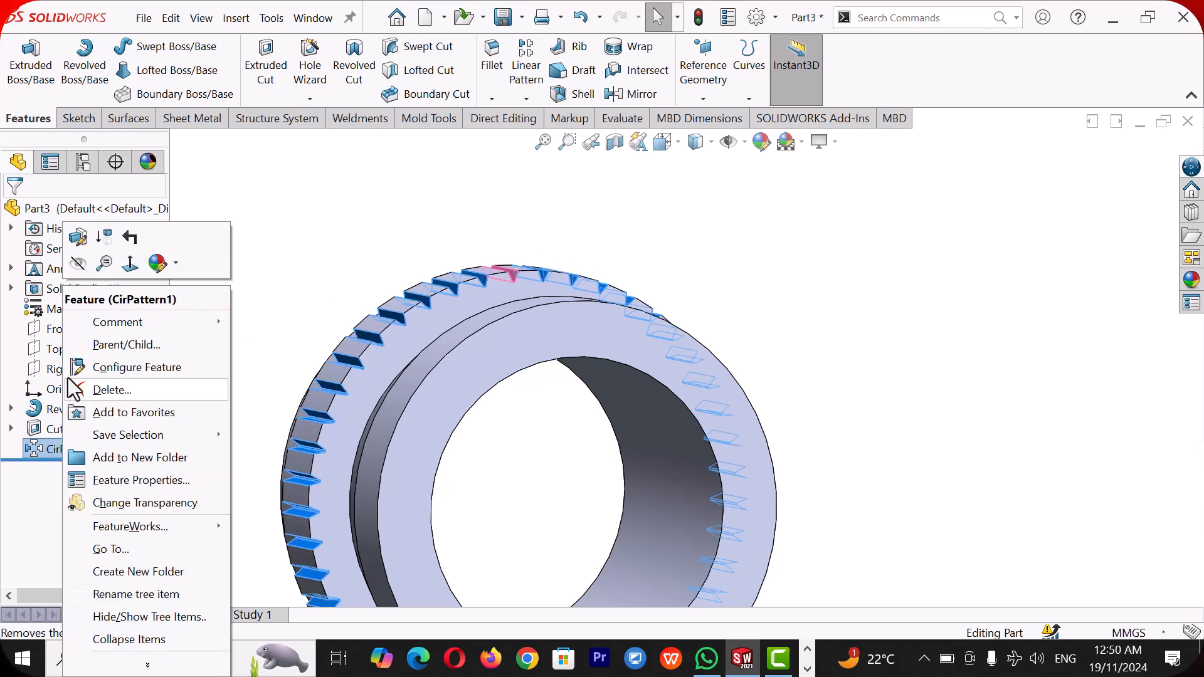
{"action": "left_click", "coordinate": [81, 230]}
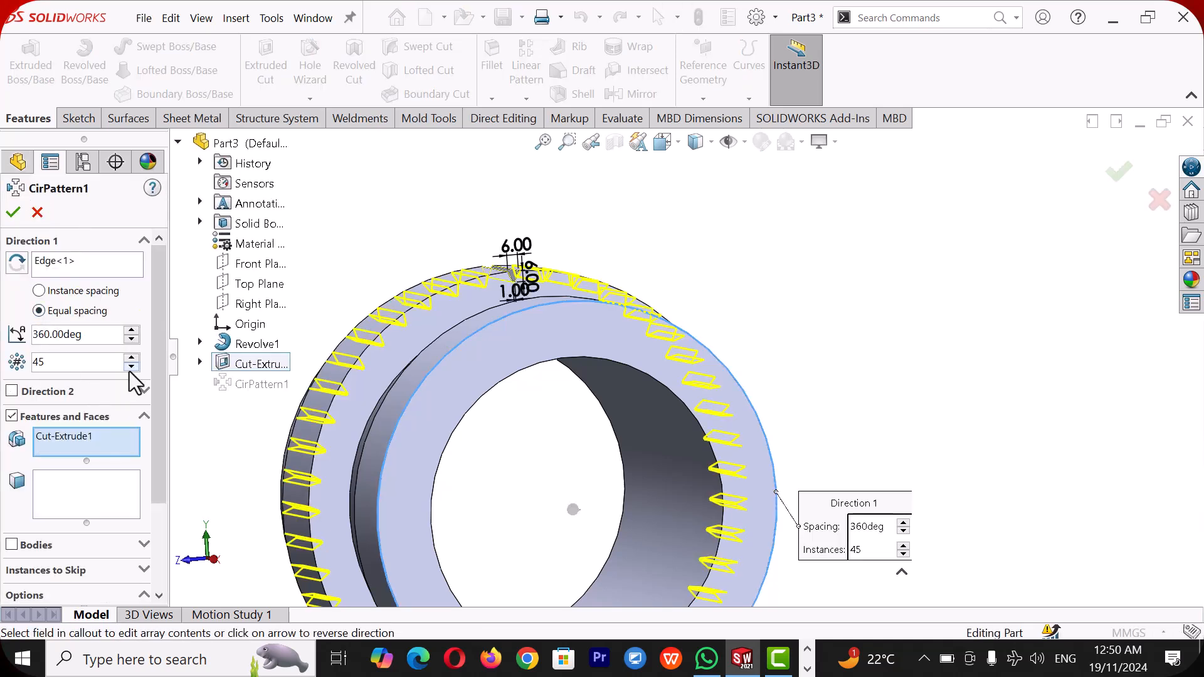
{"action": "left_click_drag", "start_coordinate": [75, 362], "coordinate": [4, 362]}
{"action": "type", "text": "90"}
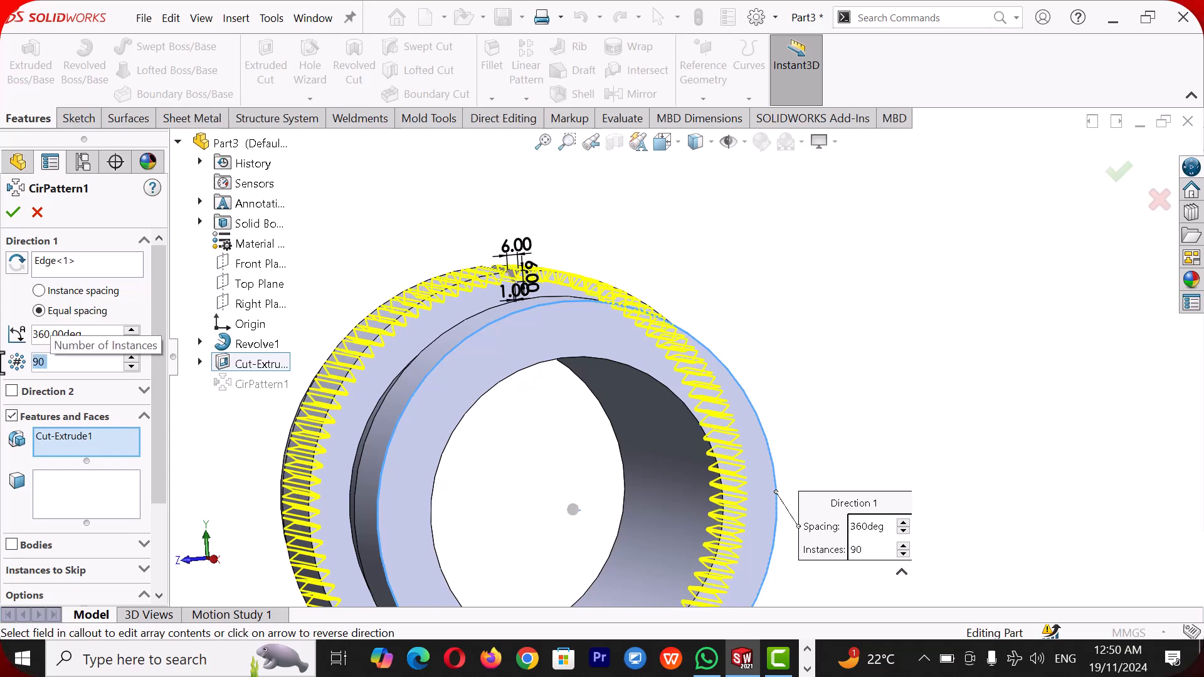
{"action": "scroll", "coordinate": [508, 288], "scroll_direction": "down", "scroll_amount": 5}
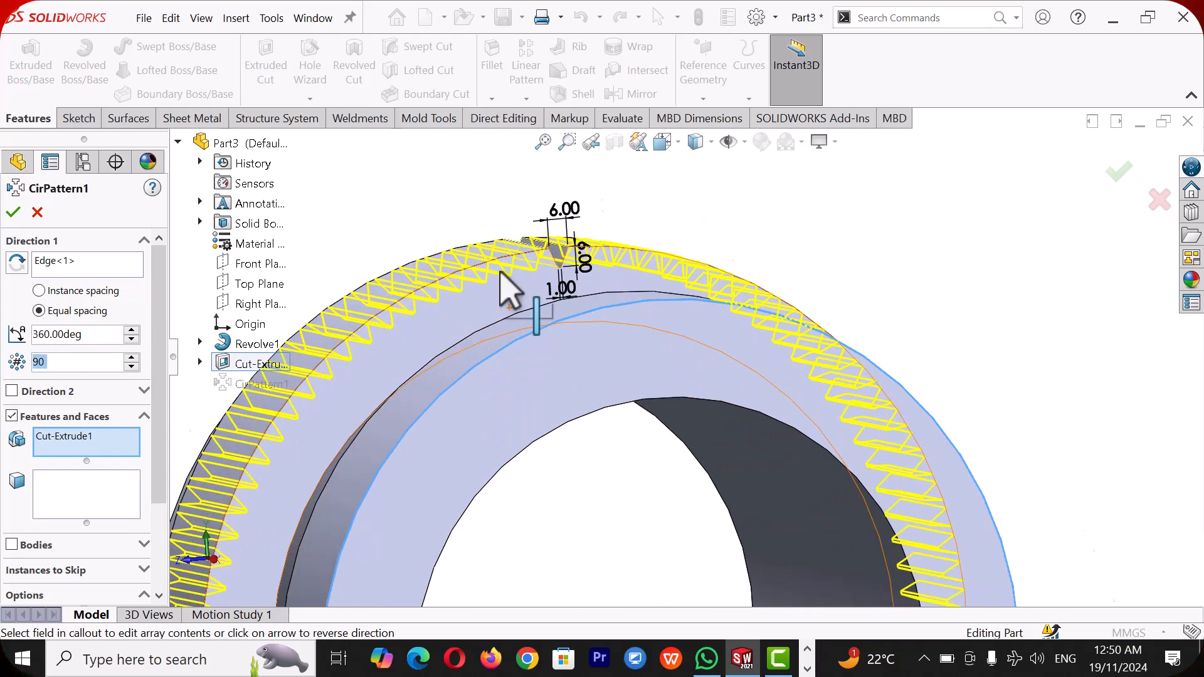
{"action": "middle_click_drag", "start_coordinate": [486, 294], "coordinate": [473, 342]}
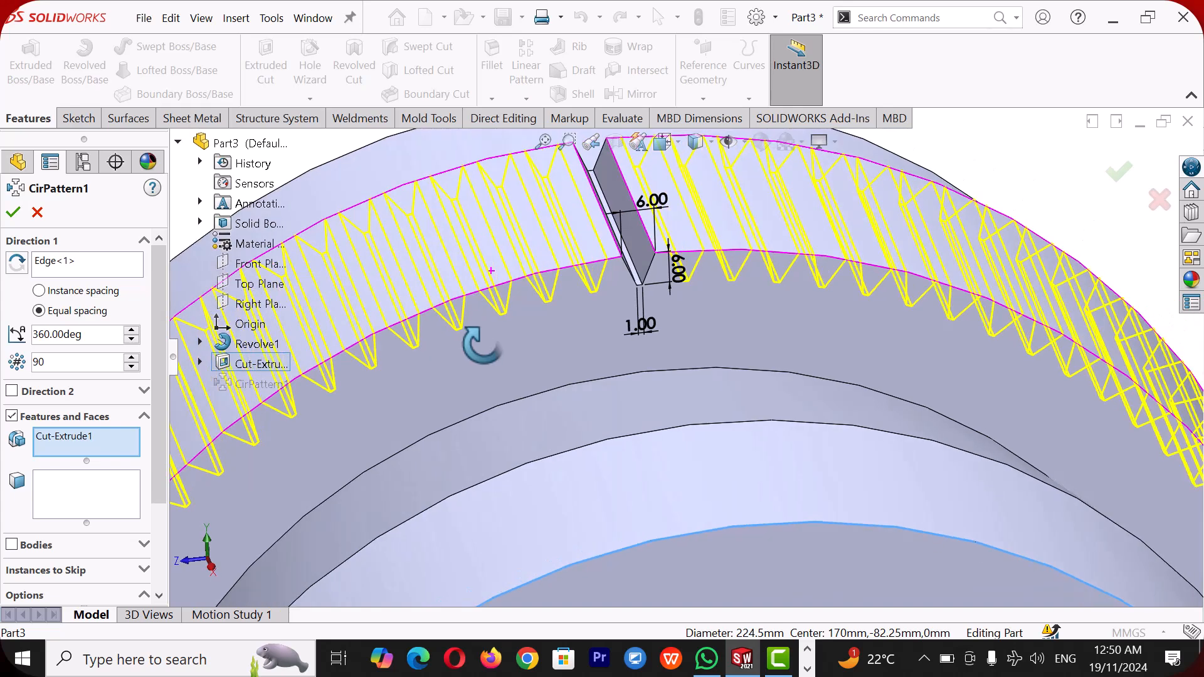
{"action": "left_click", "coordinate": [15, 213]}
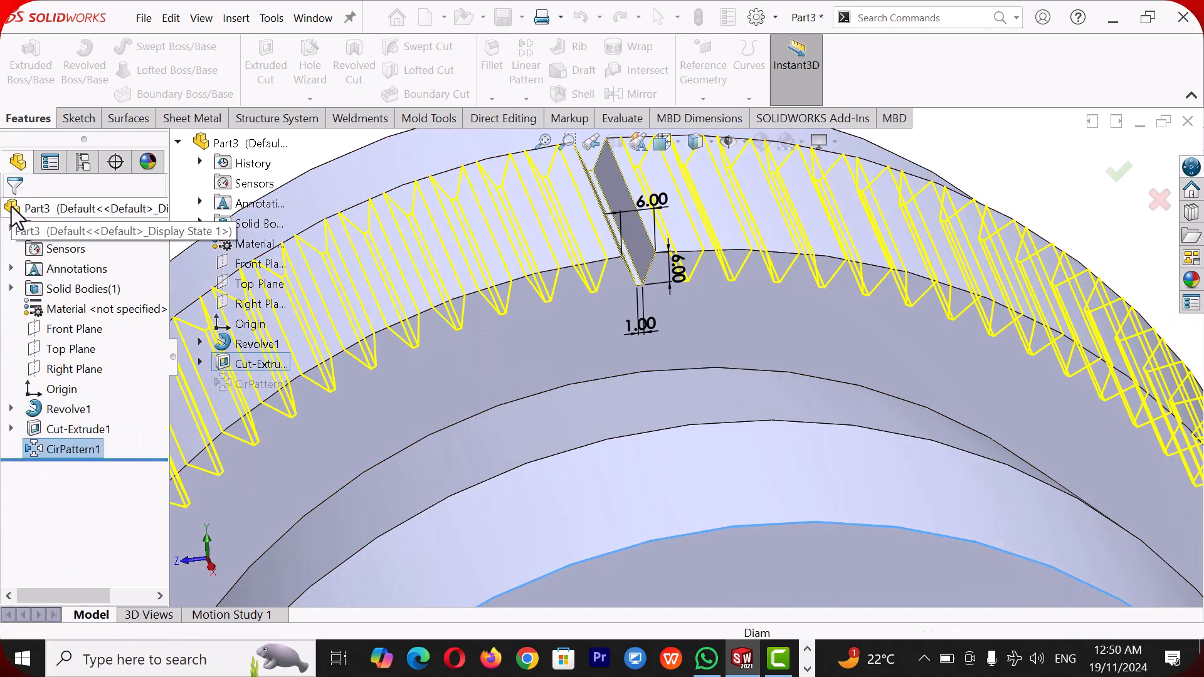
Step: Examine the patterned teeth from several angles and display the part in the isometric view
{"action": "scroll", "coordinate": [677, 314], "scroll_direction": "up", "scroll_amount": 4}
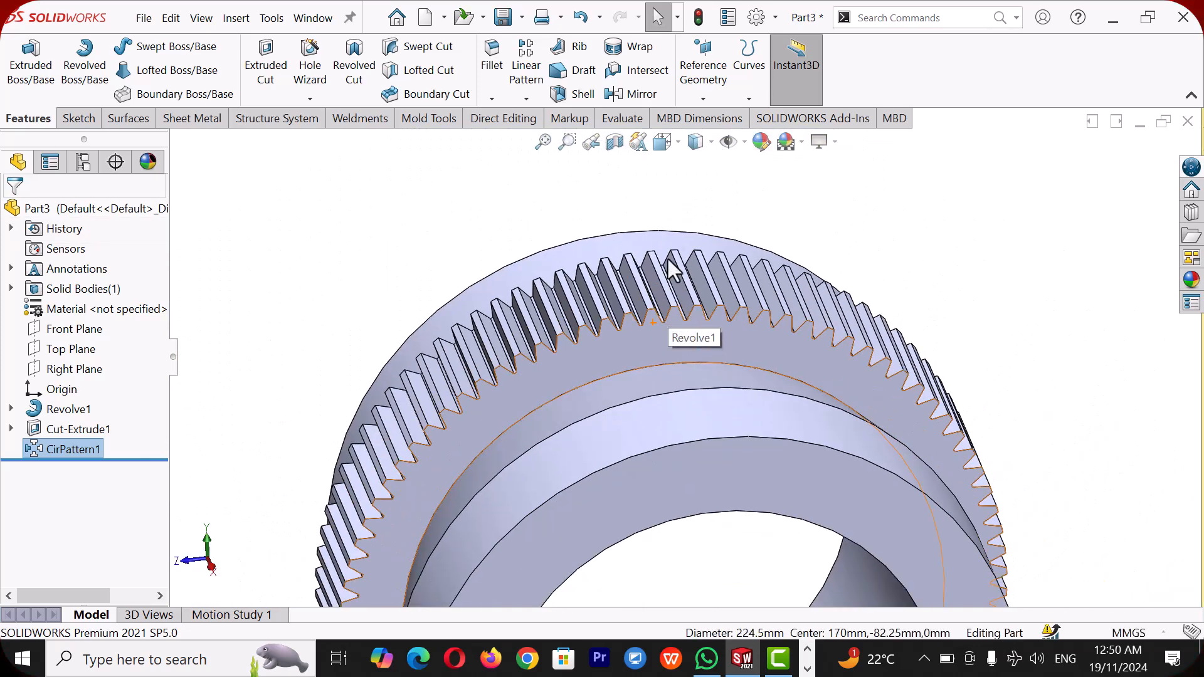
{"action": "middle_click_drag", "start_coordinate": [672, 270], "coordinate": [666, 226]}
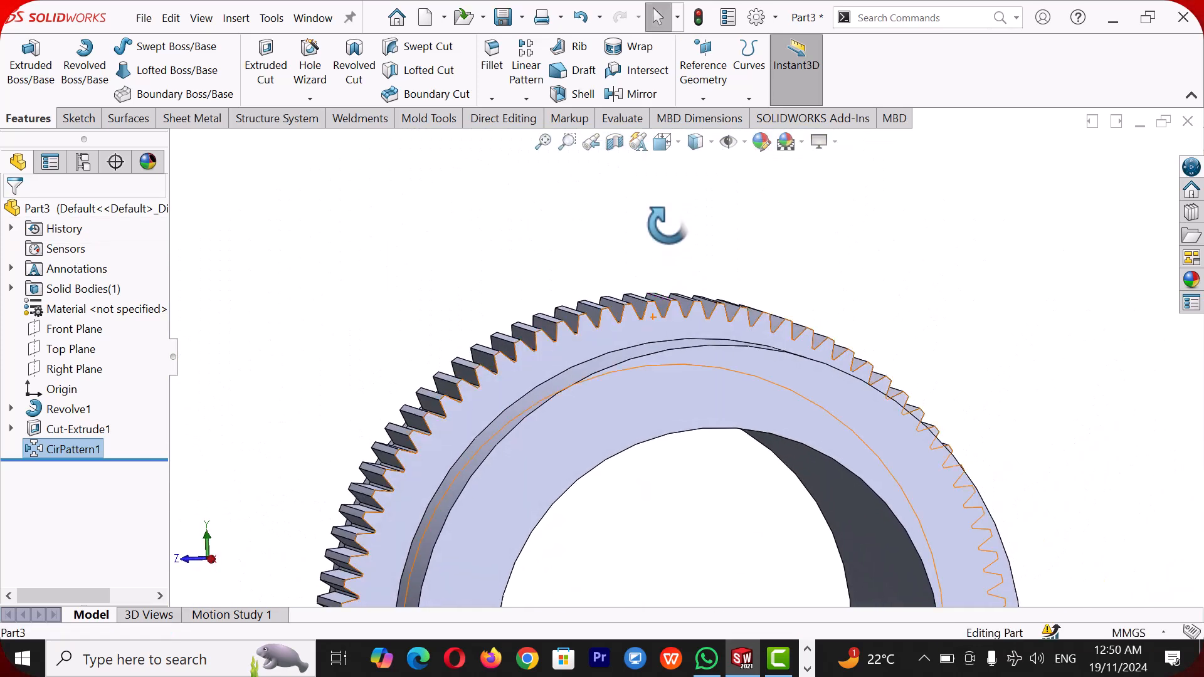
{"action": "key", "text": "space"}
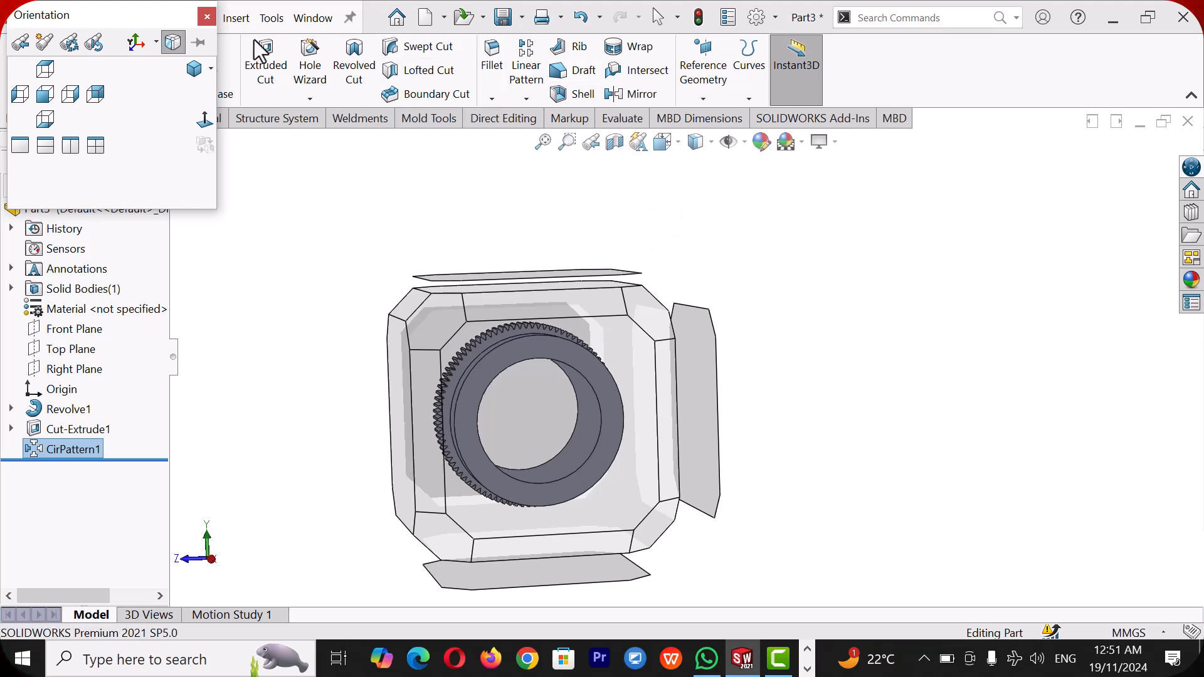
{"action": "left_click", "coordinate": [201, 80]}
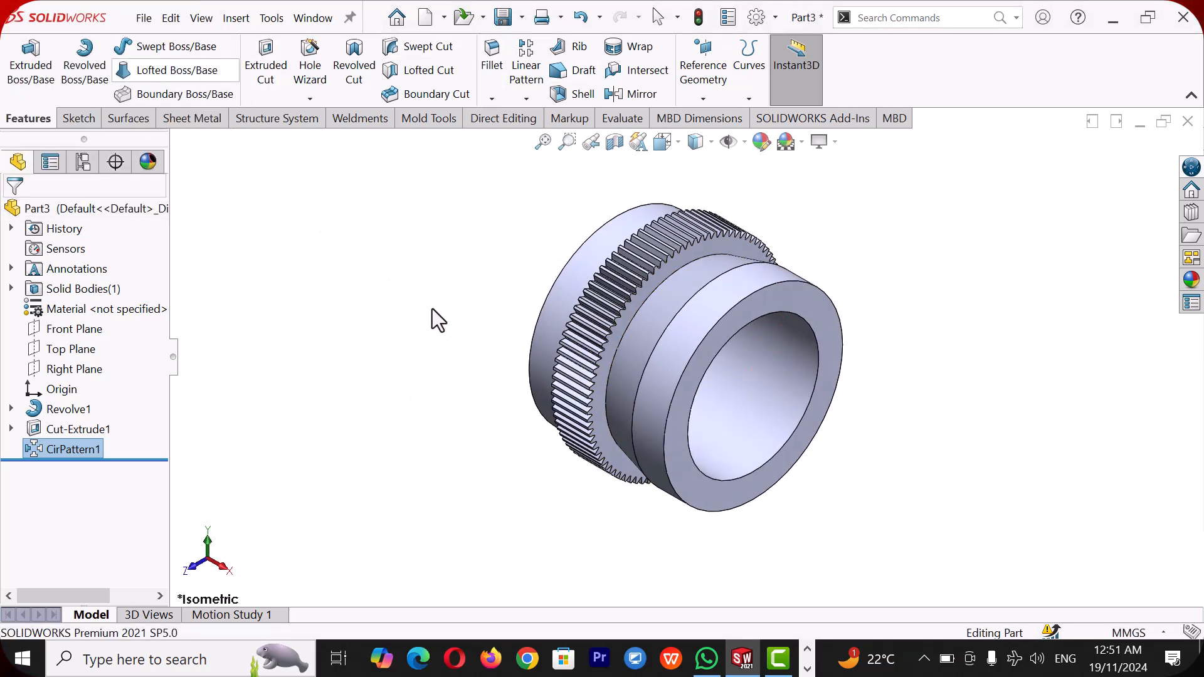
{"action": "scroll", "coordinate": [799, 254], "scroll_direction": "down", "scroll_amount": 3}
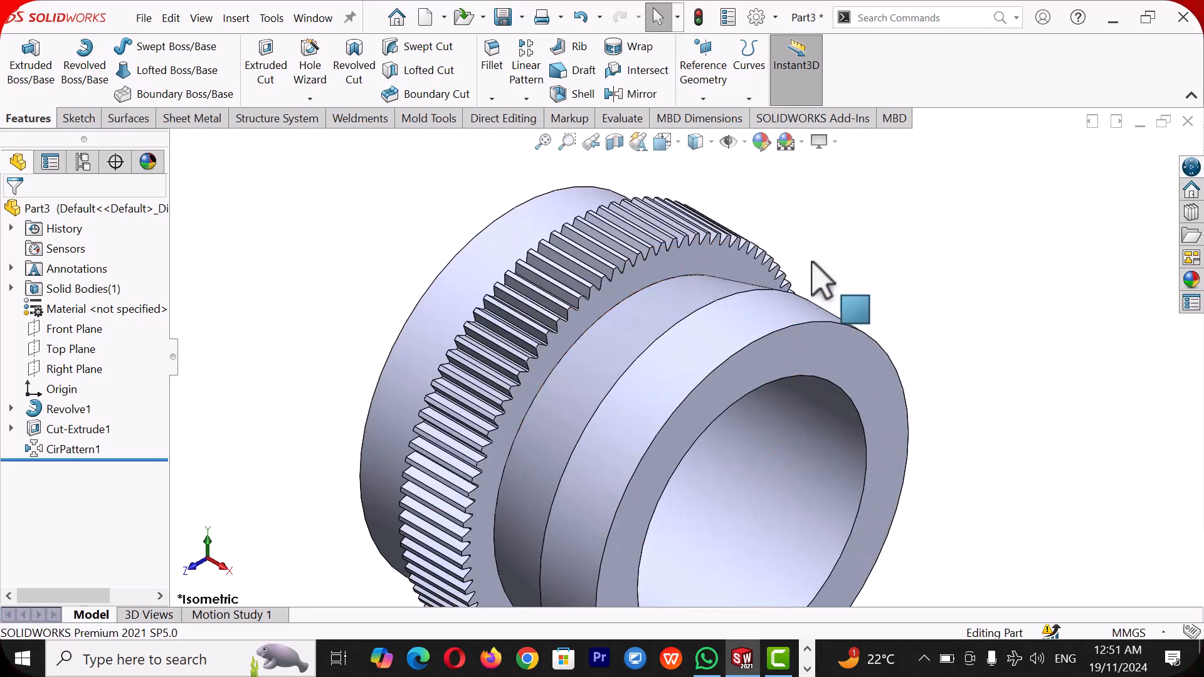
Step: Fillet the circular edge where the neck meets the toothed ring's side face with a 6 mm radius
{"action": "scroll", "coordinate": [812, 262], "scroll_direction": "up", "scroll_amount": 2}
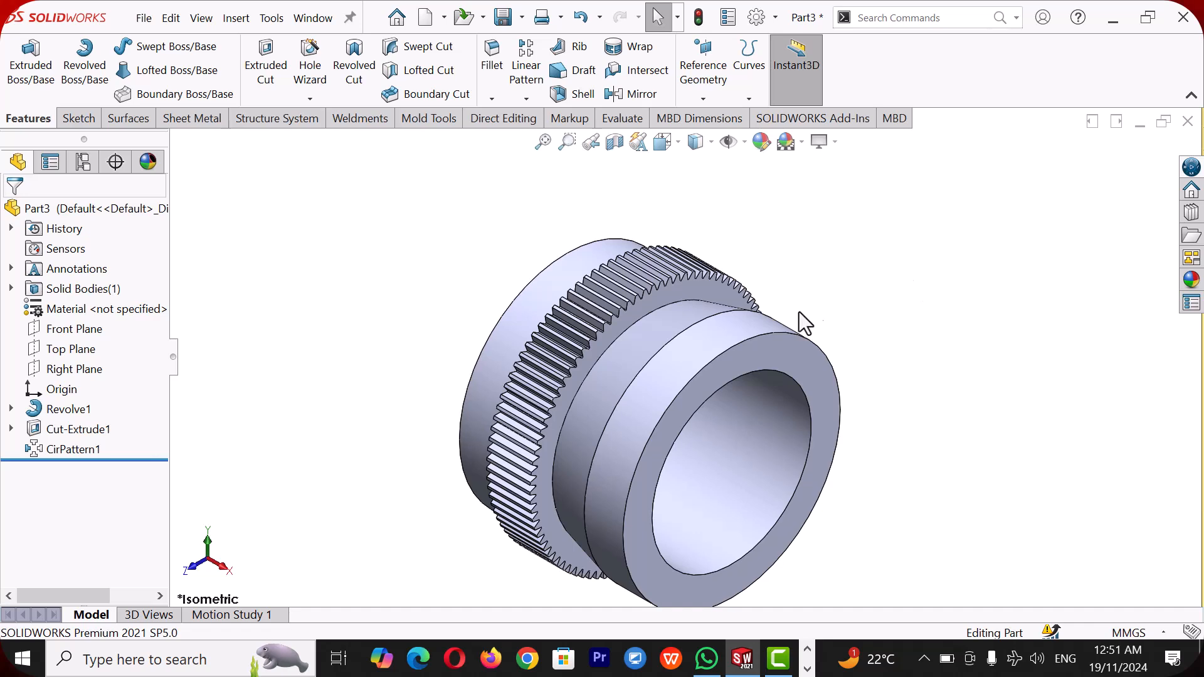
{"action": "mouse_move", "coordinate": [733, 307]}
{"action": "middle_mouse_down"}
{"action": "mouse_move", "coordinate": [806, 355]}
{"action": "mouse_move", "coordinate": [761, 344]}
{"action": "mouse_move", "coordinate": [722, 294]}
{"action": "mouse_move", "coordinate": [713, 320]}
{"action": "middle_mouse_up"}
{"action": "scroll", "coordinate": [696, 320], "scroll_direction": "down", "scroll_amount": 3}
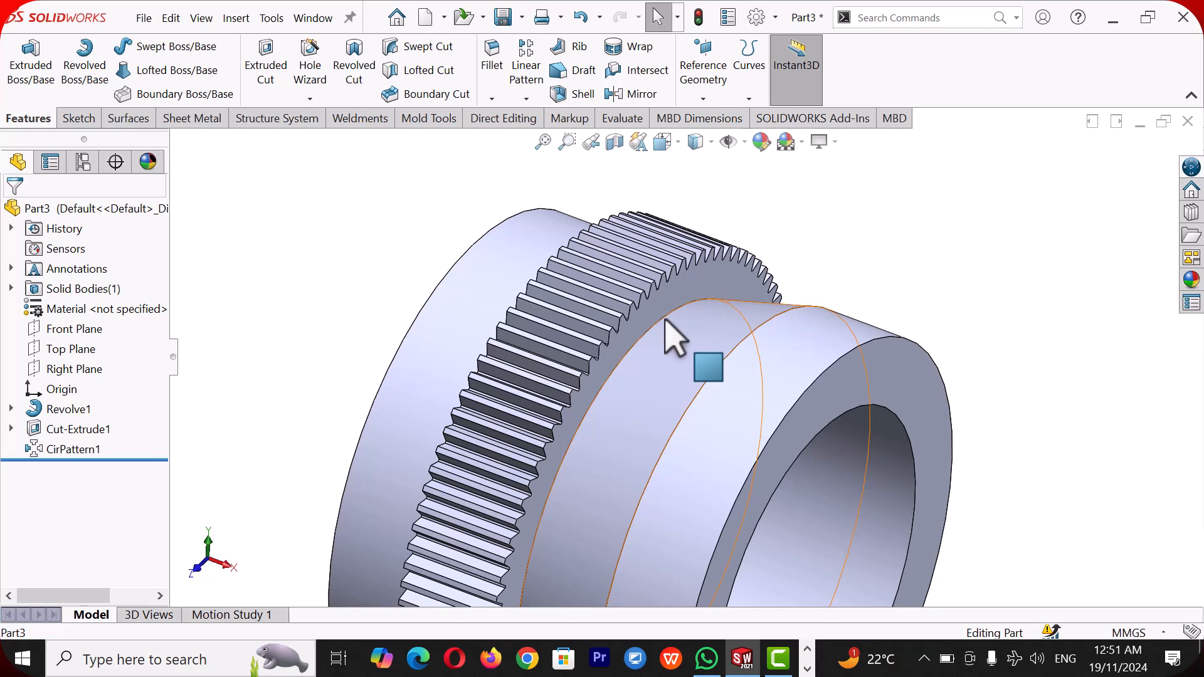
{"action": "left_click", "coordinate": [666, 321]}
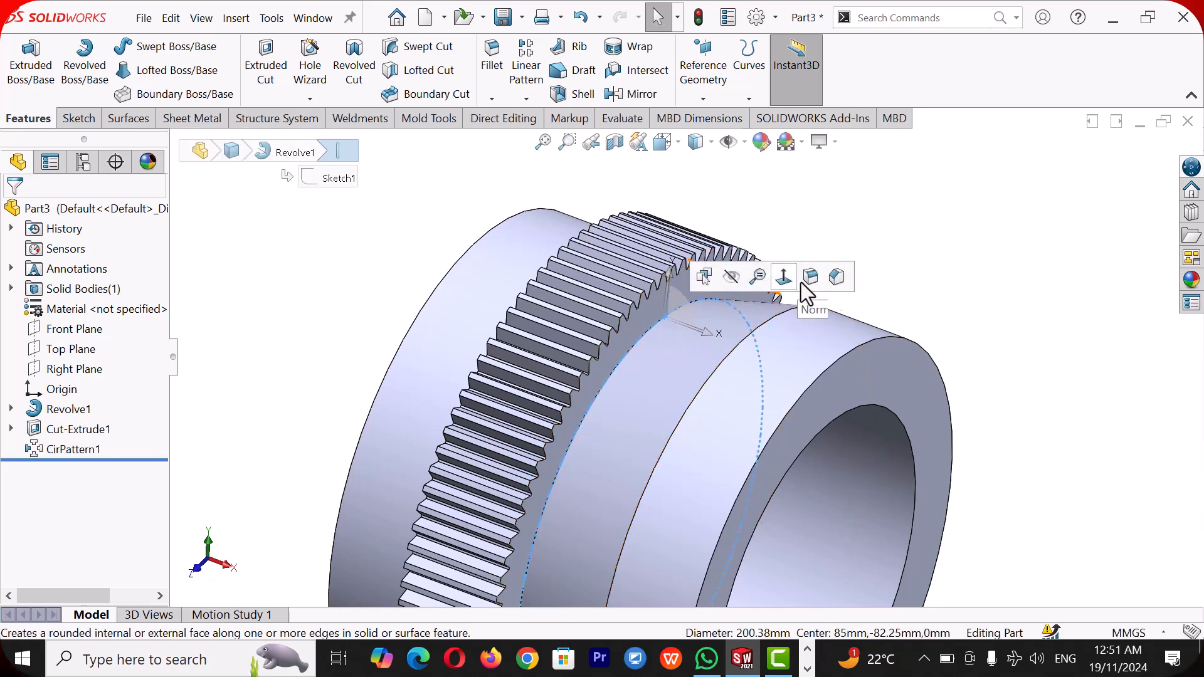
{"action": "left_click", "coordinate": [809, 276]}
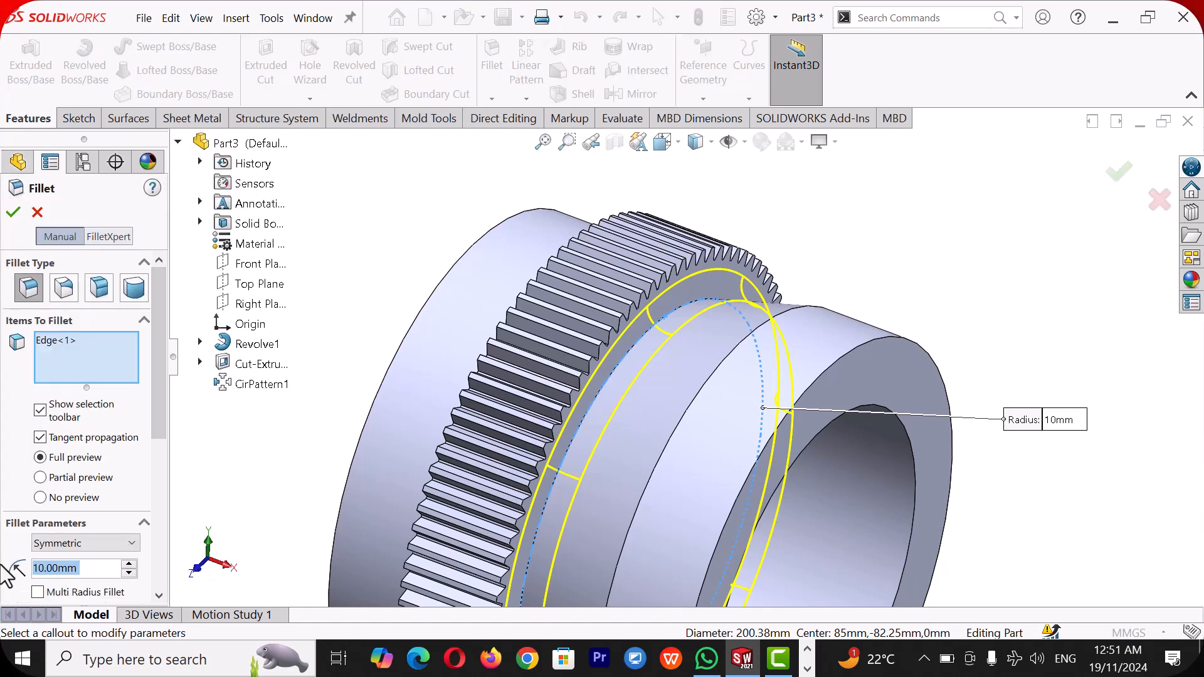
{"action": "type", "text": "6"}
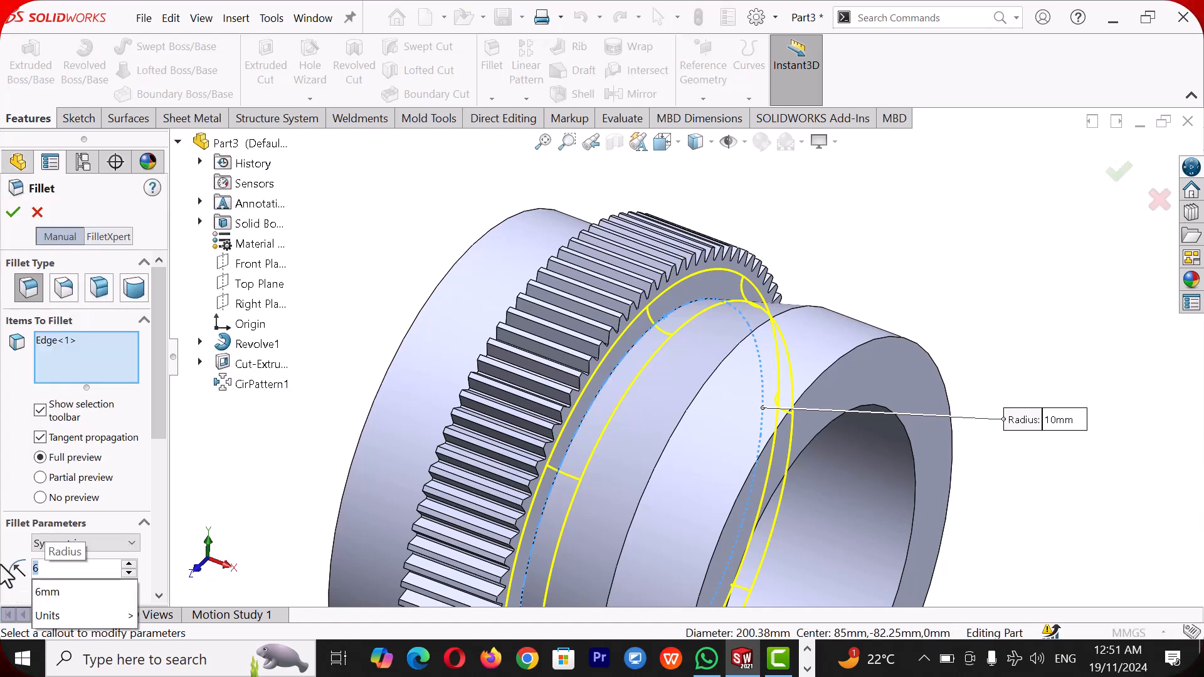
{"action": "key", "text": "Return"}
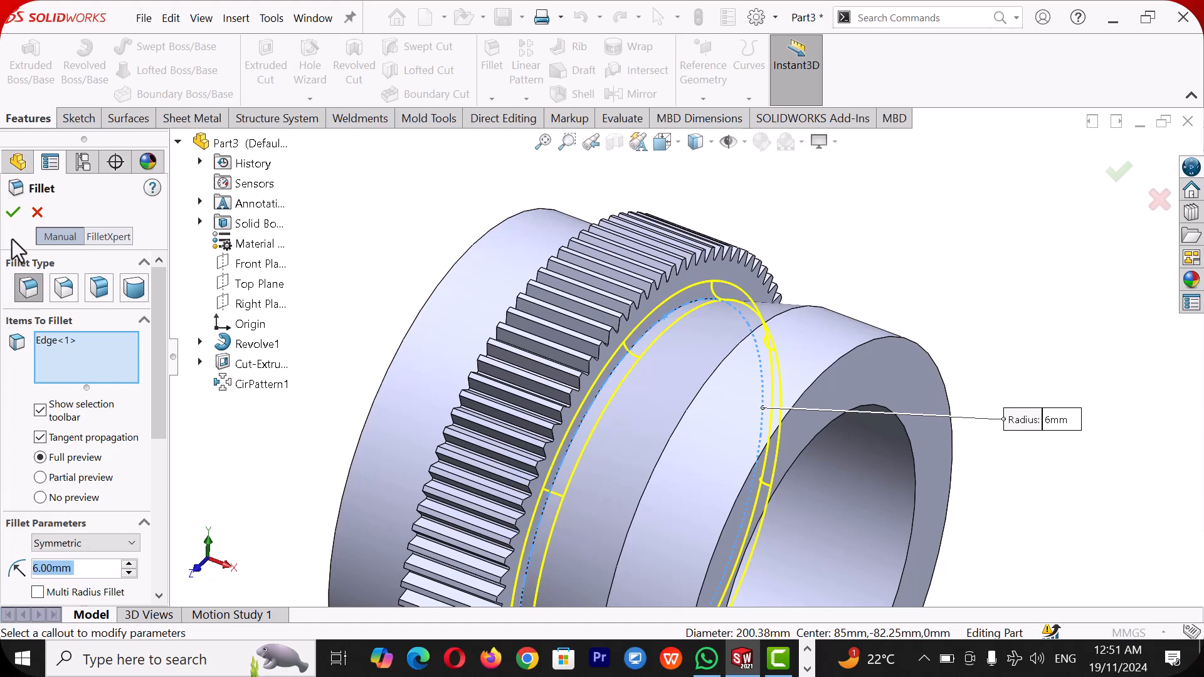
{"action": "left_click", "coordinate": [12, 214]}
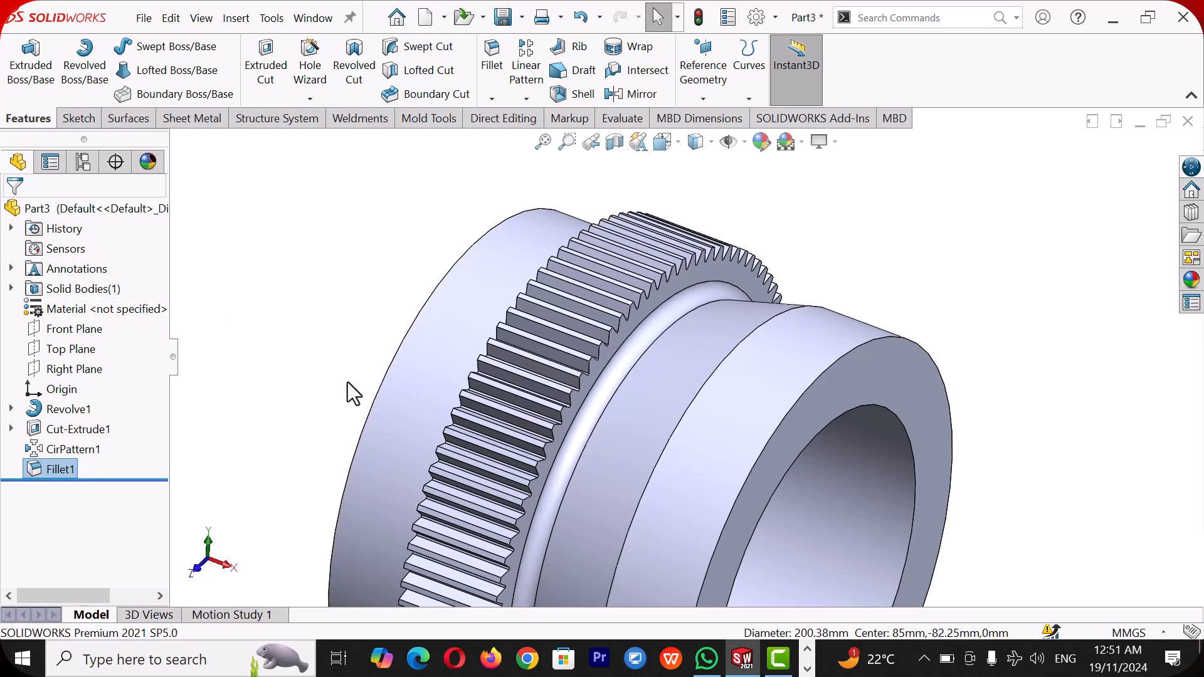
Step: Examine the new fillet from several angles and return the part to the isometric view
{"action": "scroll", "coordinate": [704, 362], "scroll_direction": "up", "scroll_amount": 2}
{"action": "left_click", "coordinate": [863, 367]}
{"action": "middle_click_drag", "start_coordinate": [864, 367], "coordinate": [896, 407]}
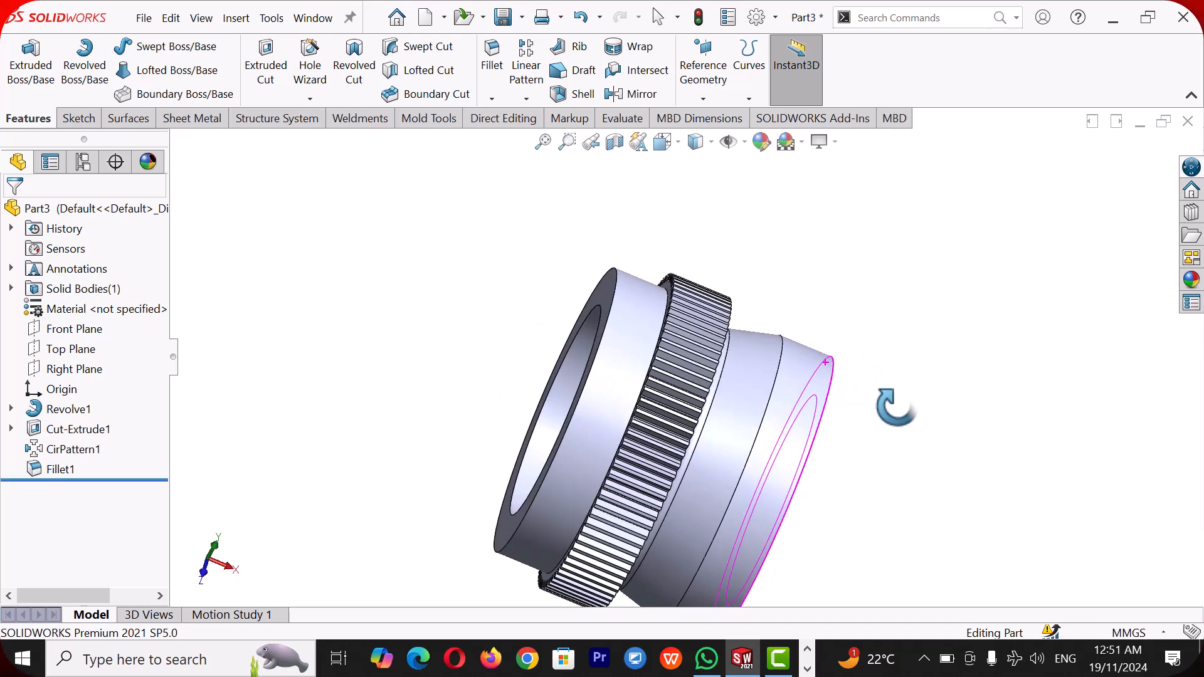
{"action": "scroll", "coordinate": [871, 411], "scroll_direction": "up", "scroll_amount": 4}
{"action": "middle_click_drag", "start_coordinate": [847, 382], "coordinate": [794, 346]}
{"action": "key", "text": "space"}
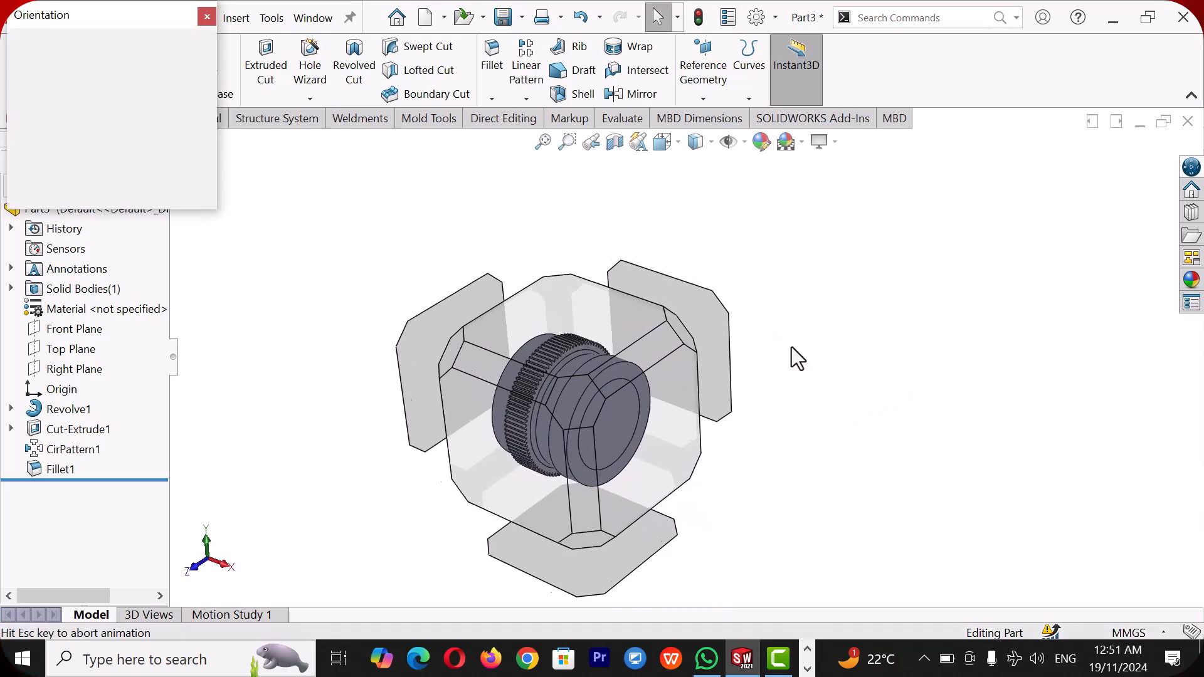
{"action": "left_click", "coordinate": [195, 69]}
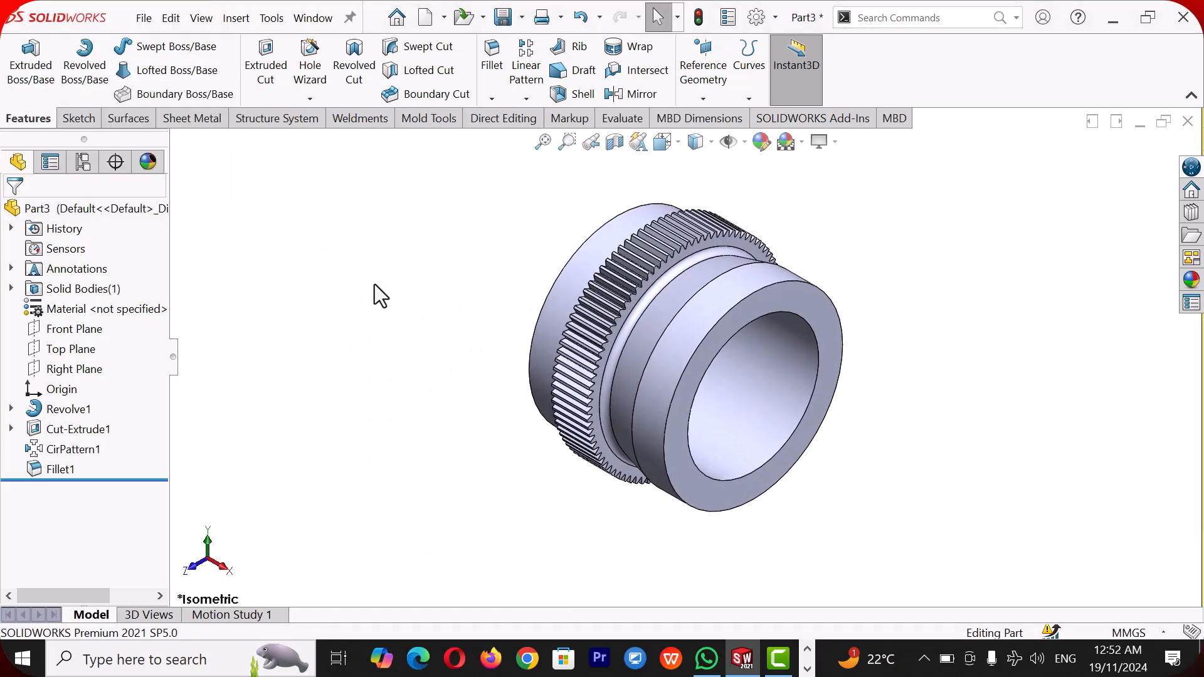
Step: Sketch a center rectangle about 35 by 26 mm on the part's end face, centred on the lowest point of the bore edge
{"action": "left_click", "coordinate": [808, 304]}
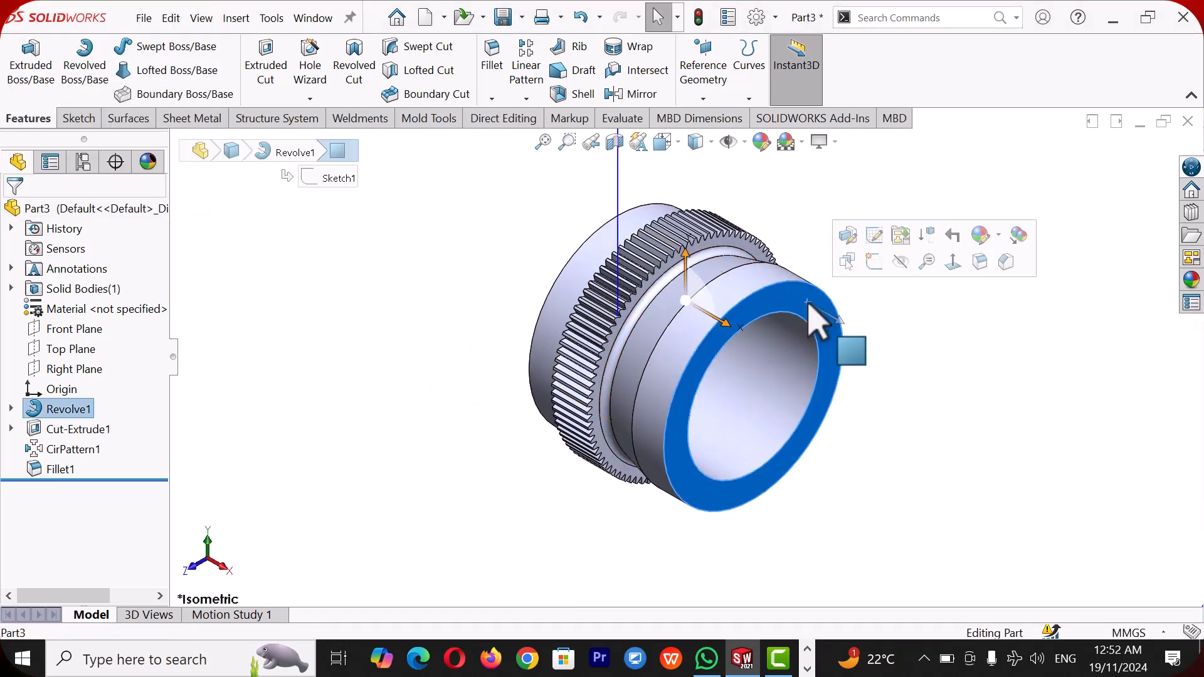
{"action": "left_click", "coordinate": [876, 266]}
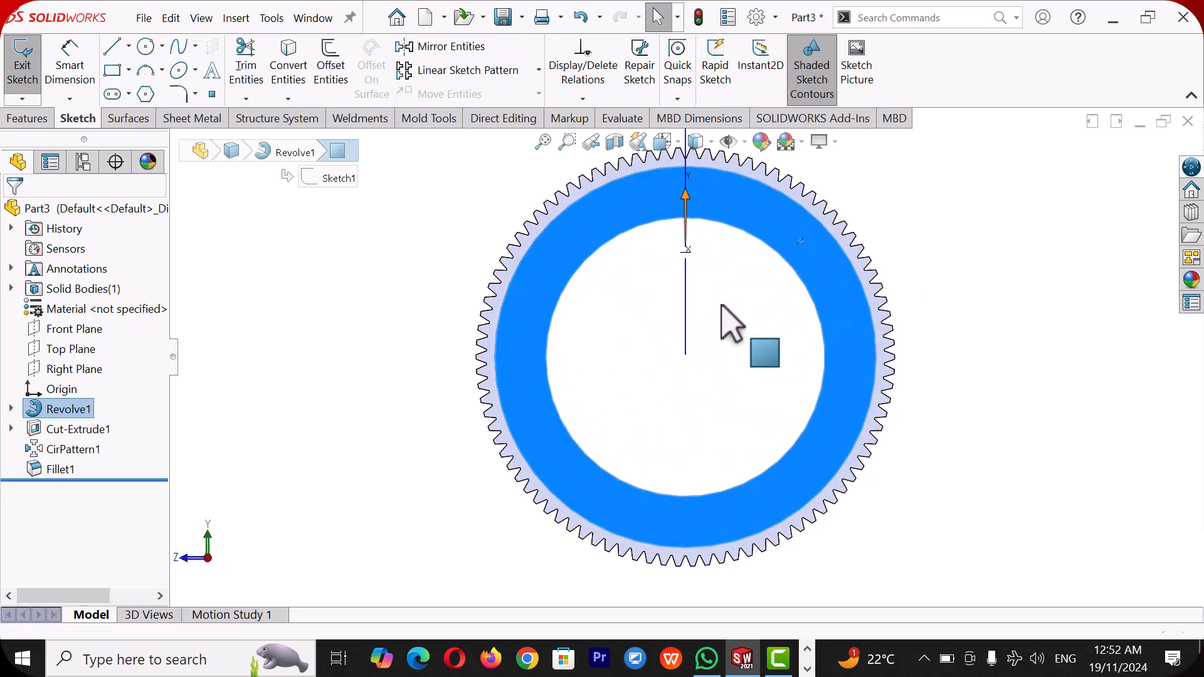
{"action": "left_click", "coordinate": [367, 276]}
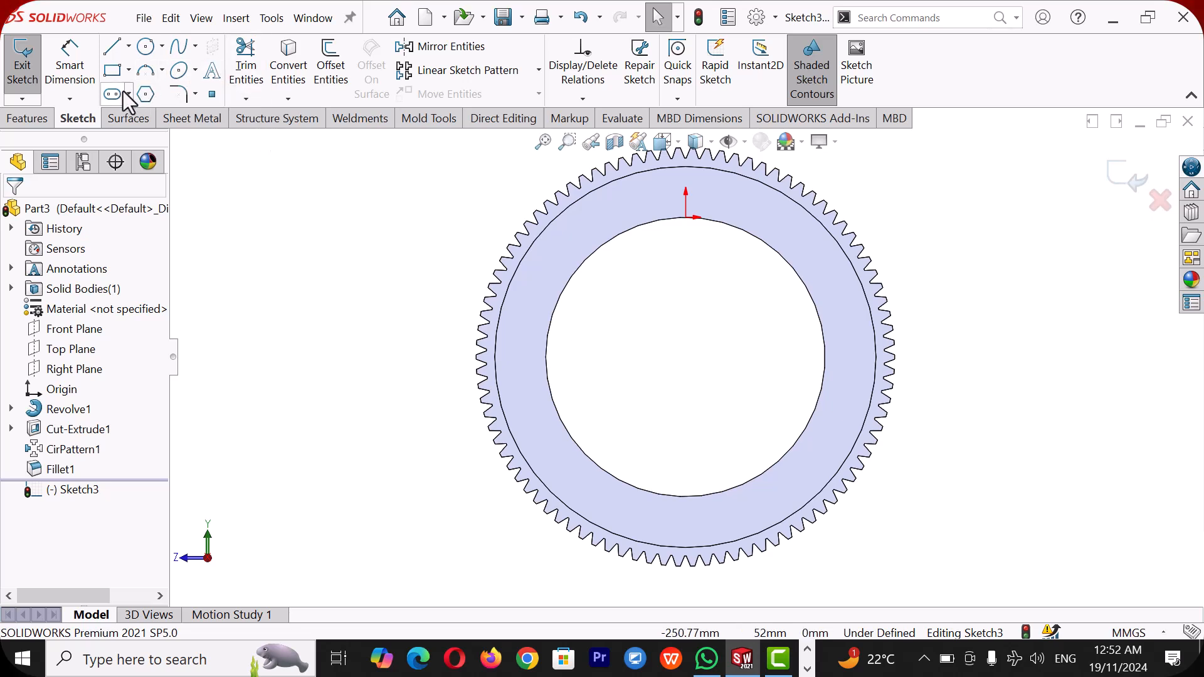
{"action": "left_click", "coordinate": [113, 72]}
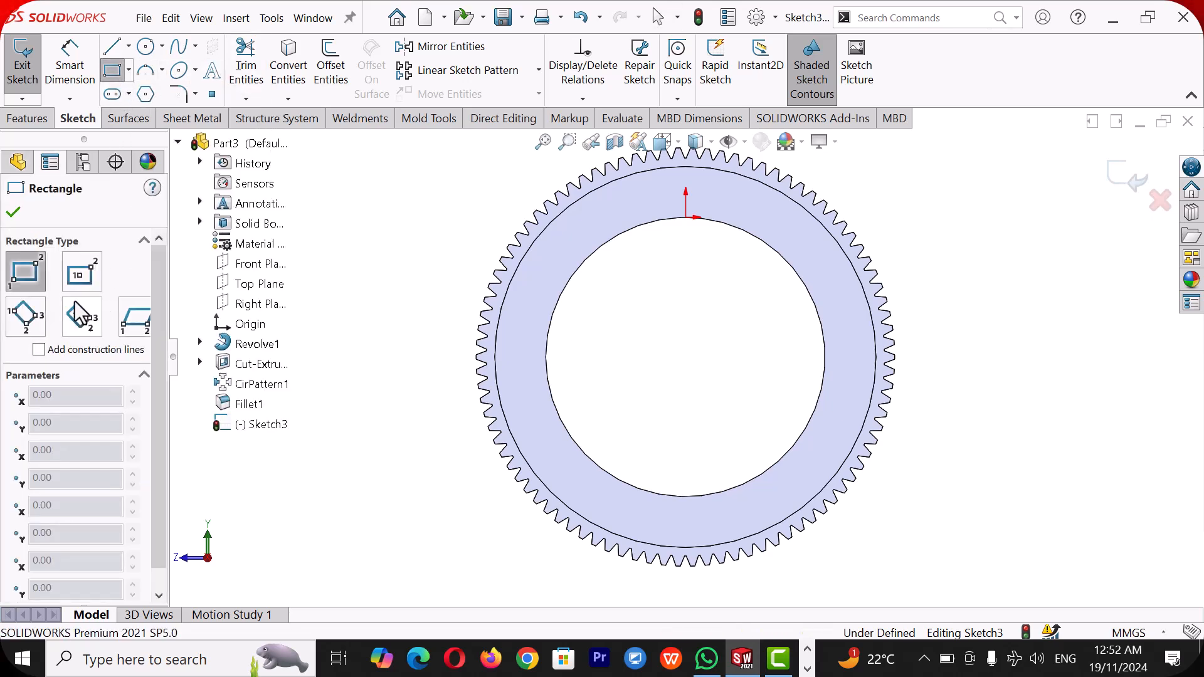
{"action": "left_click", "coordinate": [82, 272]}
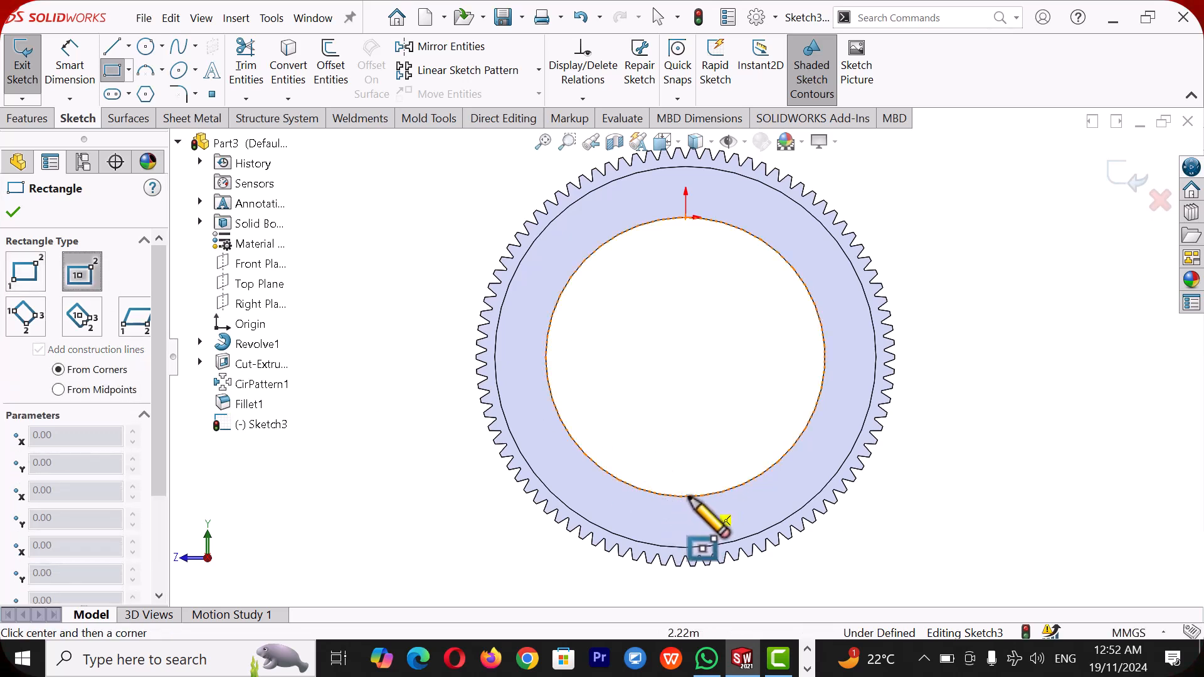
{"action": "left_click", "coordinate": [685, 496]}
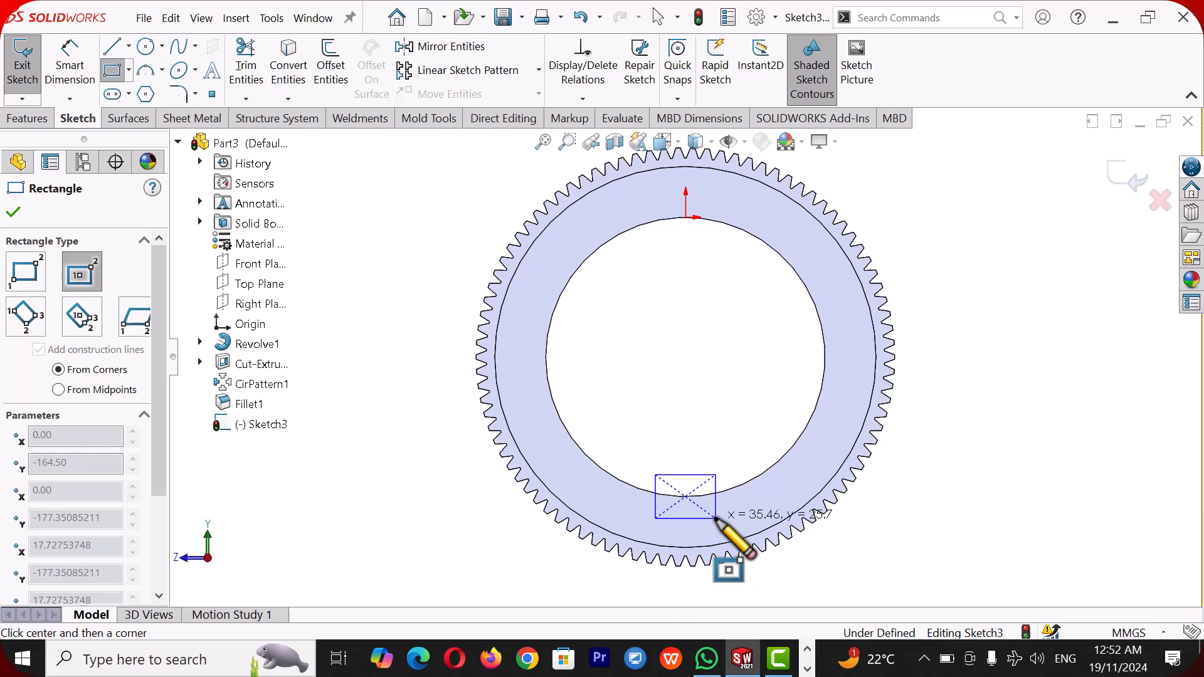
{"action": "left_click", "coordinate": [716, 518]}
{"action": "right_click", "coordinate": [716, 488]}
{"action": "left_click", "coordinate": [781, 501]}
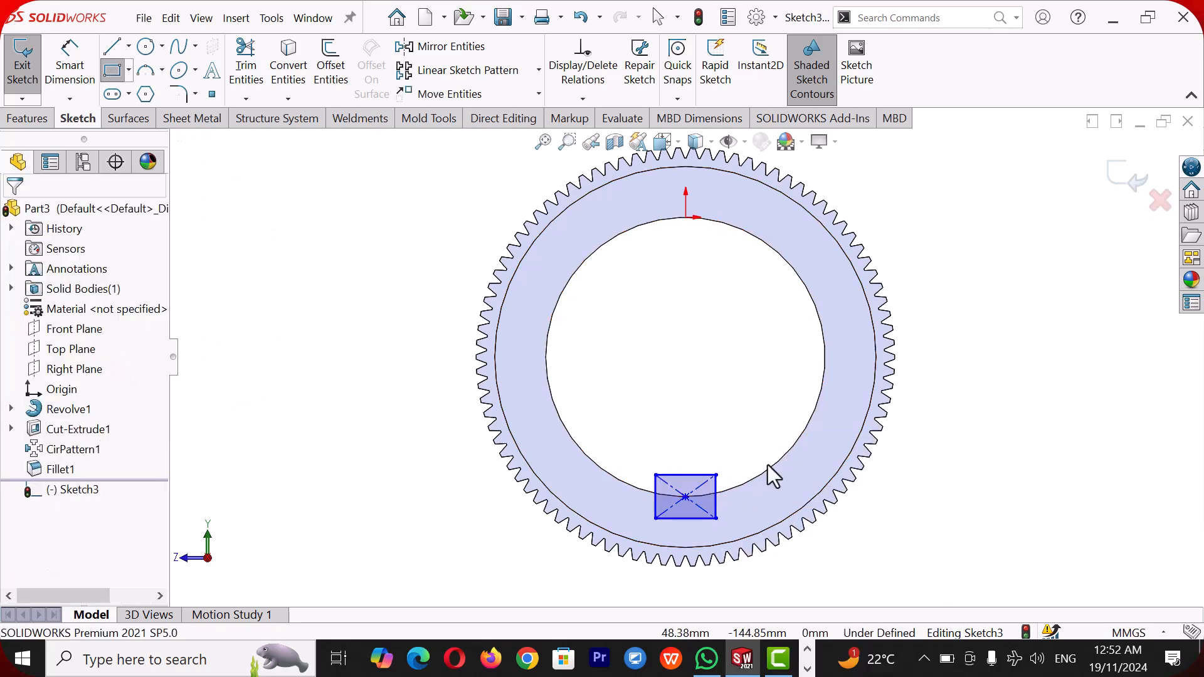
Step: Convert the bore edge into the sketch and trim the excess lines, leaving a closed keyway profile just below the bore
{"action": "scroll", "coordinate": [759, 472], "scroll_direction": "down", "scroll_amount": 2}
{"action": "left_click", "coordinate": [740, 482]}
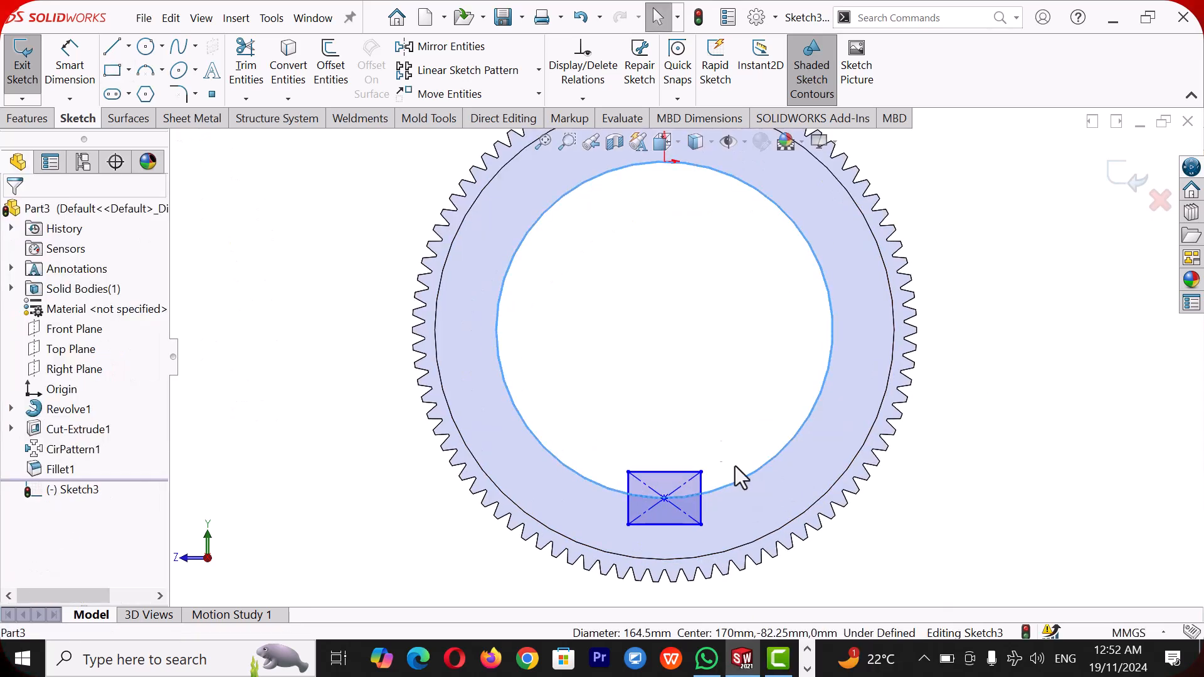
{"action": "left_click", "coordinate": [288, 60]}
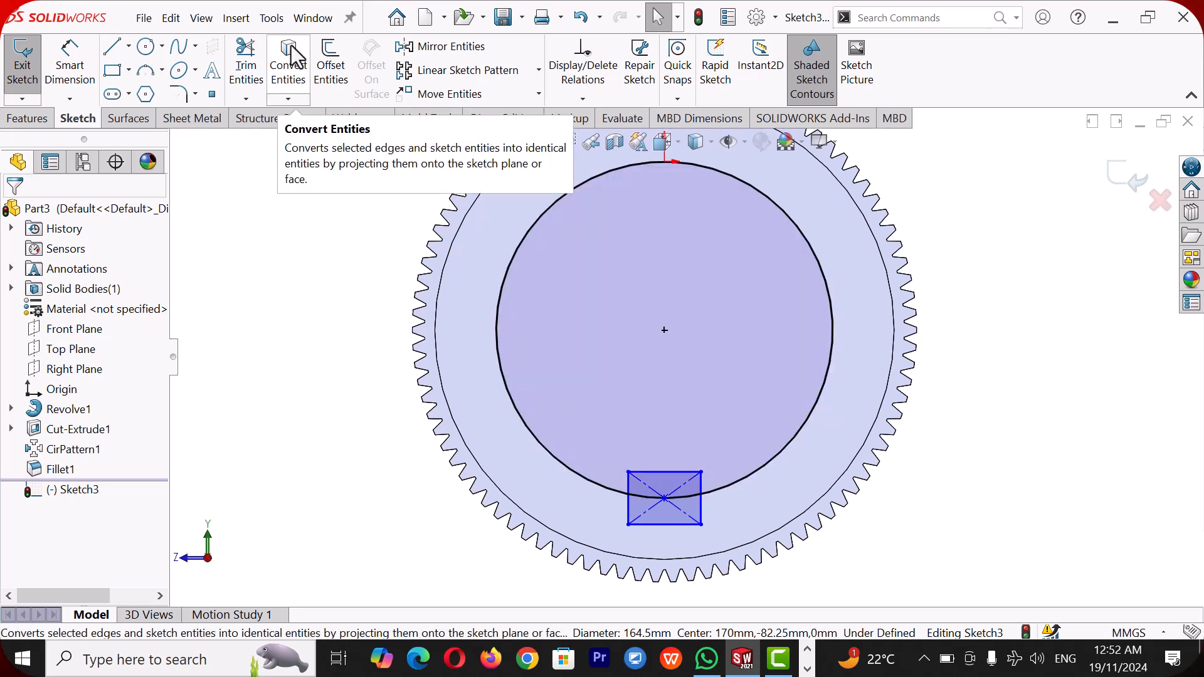
{"action": "left_click", "coordinate": [245, 62]}
{"action": "mouse_move", "coordinate": [577, 512]}
{"action": "left_mouse_down"}
{"action": "mouse_move", "coordinate": [621, 480]}
{"action": "mouse_move", "coordinate": [780, 487]}
{"action": "mouse_move", "coordinate": [759, 445]}
{"action": "mouse_move", "coordinate": [719, 491]}
{"action": "left_mouse_up"}
{"action": "scroll", "coordinate": [638, 477], "scroll_direction": "down", "scroll_amount": 4}
{"action": "left_click", "coordinate": [14, 216]}
{"action": "key", "text": "f"}
{"action": "key", "text": "z"}
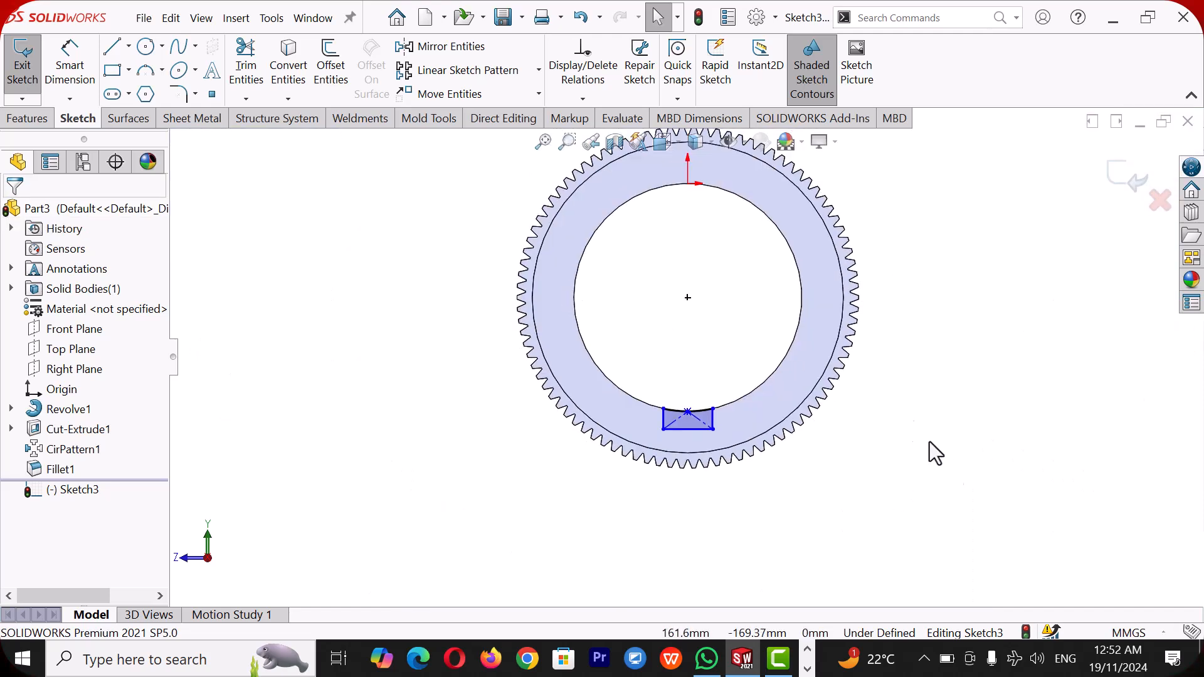
Step: Dimension the bottom line of the keyway profile to a width of 18 mm
{"action": "right_click_drag", "start_coordinate": [946, 509], "coordinate": [913, 332]}
{"action": "scroll", "coordinate": [652, 447], "scroll_direction": "down", "scroll_amount": 2}
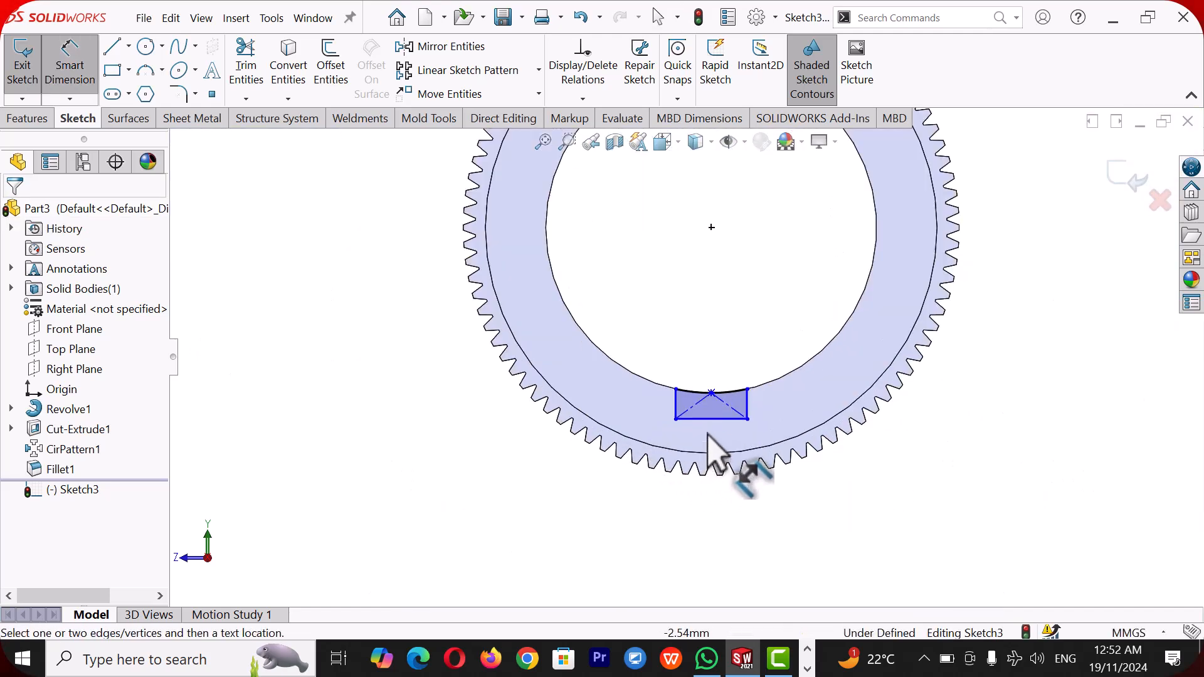
{"action": "left_click", "coordinate": [715, 420]}
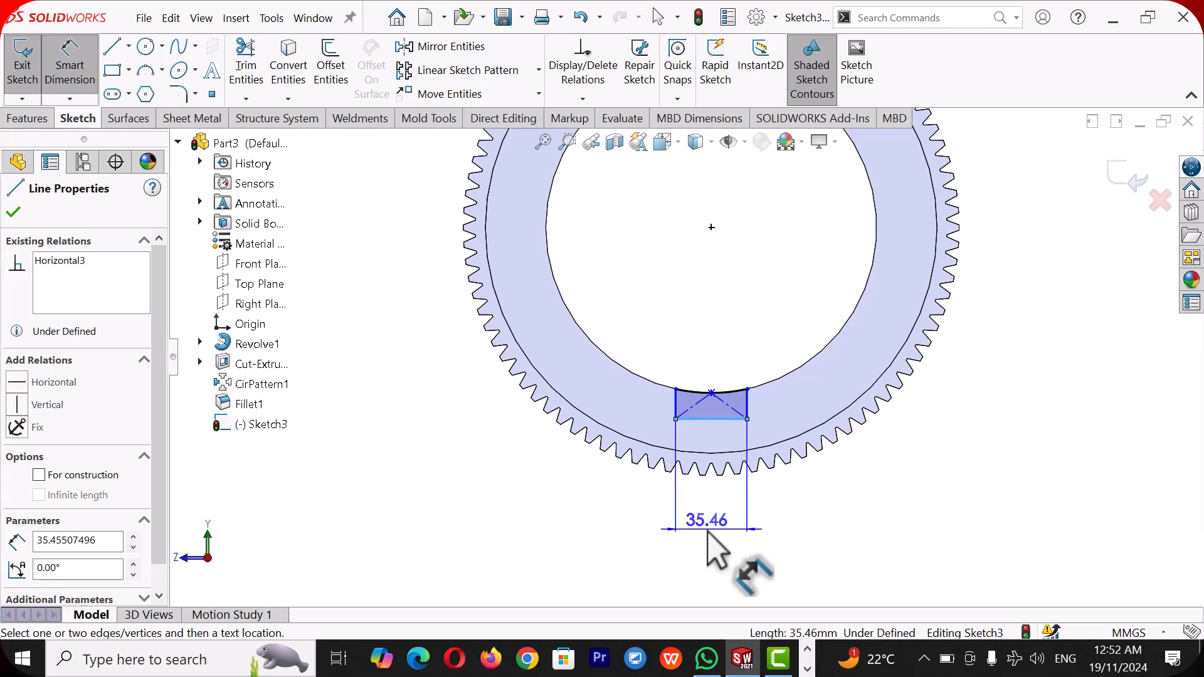
{"action": "left_click", "coordinate": [707, 531]}
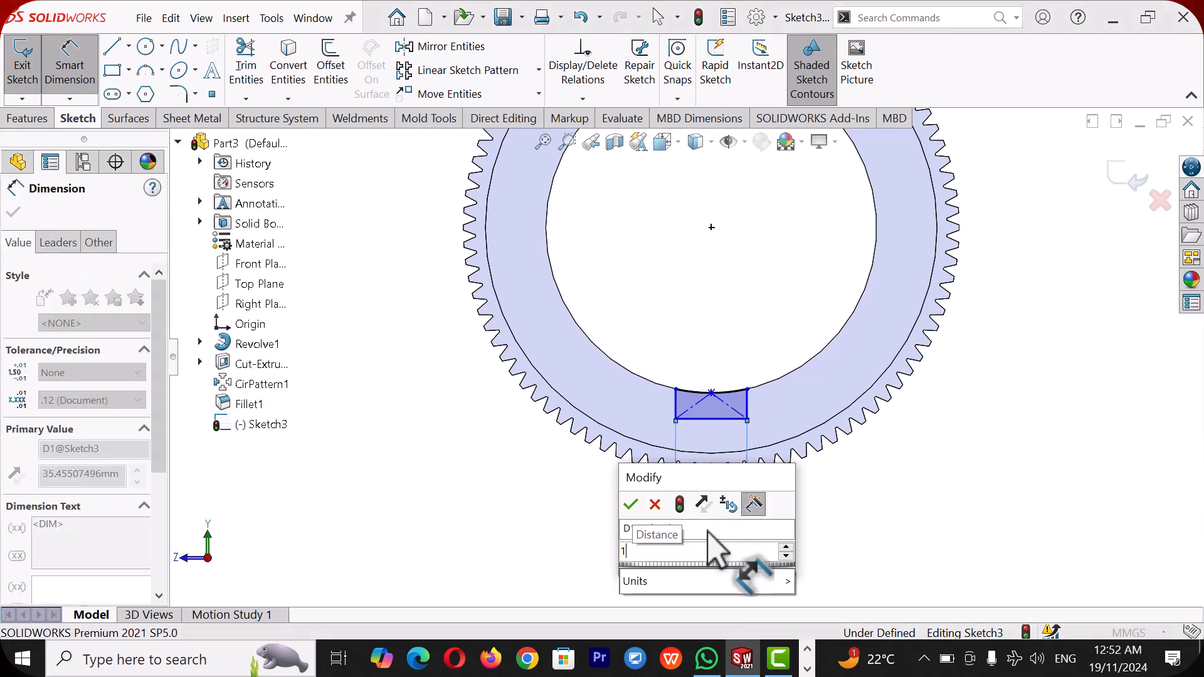
{"action": "type", "text": "18"}
{"action": "key", "text": "Return"}
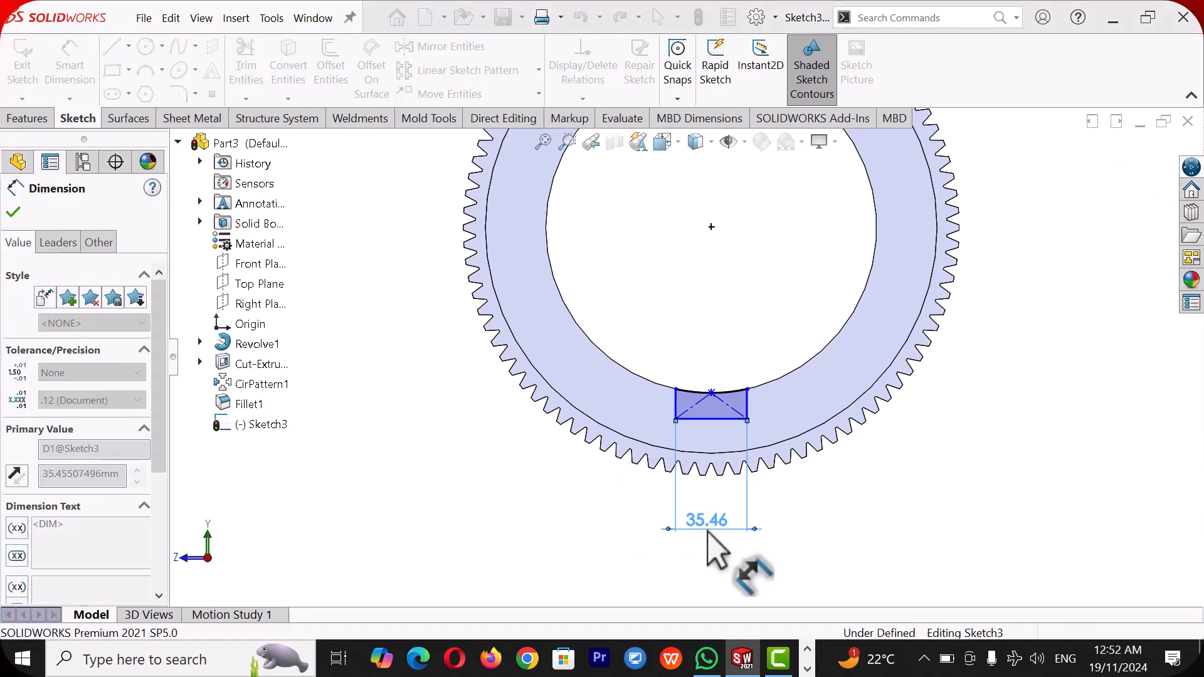
{"action": "left_click", "coordinate": [918, 496]}
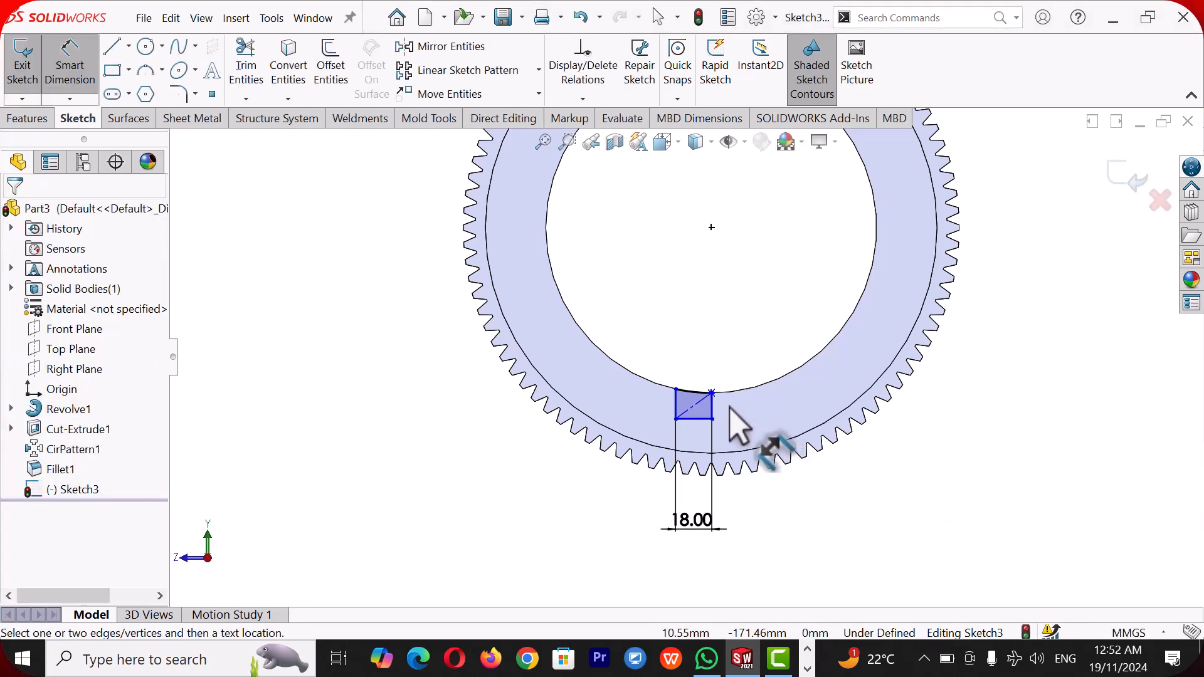
Step: Dimension the right side of the keyway profile to a height of 7.5 mm and end dimensioning
{"action": "scroll", "coordinate": [744, 424], "scroll_direction": "down", "scroll_amount": 2}
{"action": "left_click", "coordinate": [698, 401]}
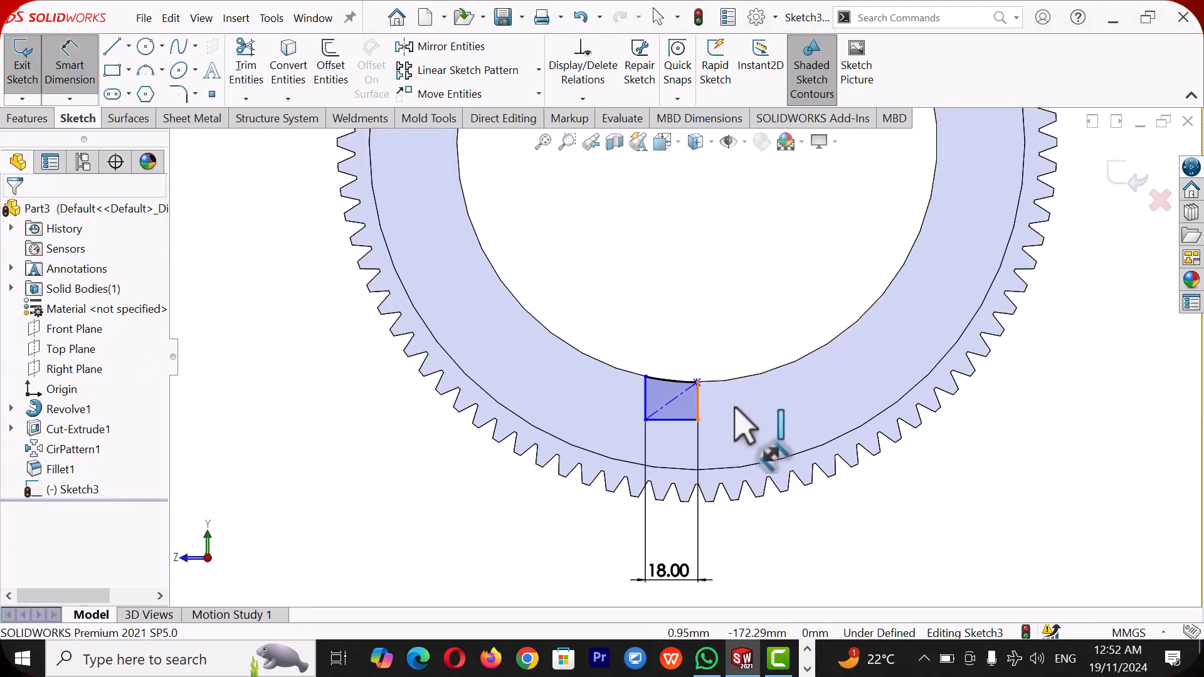
{"action": "left_click", "coordinate": [766, 407]}
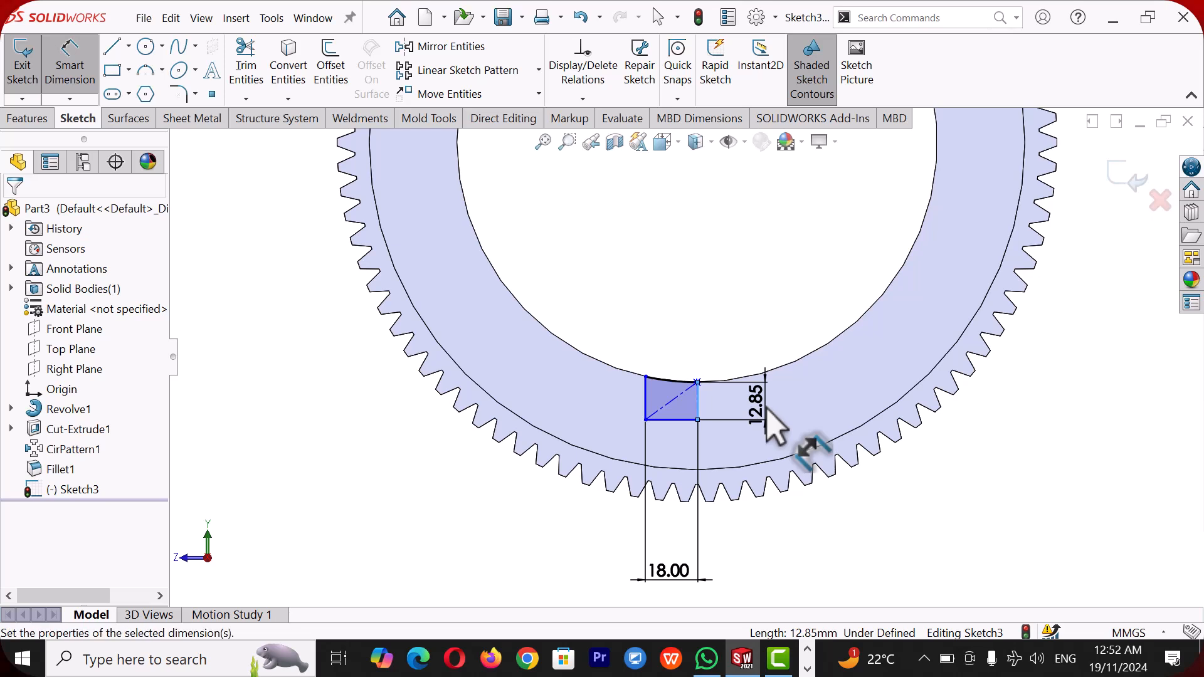
{"action": "type", "text": "7."}
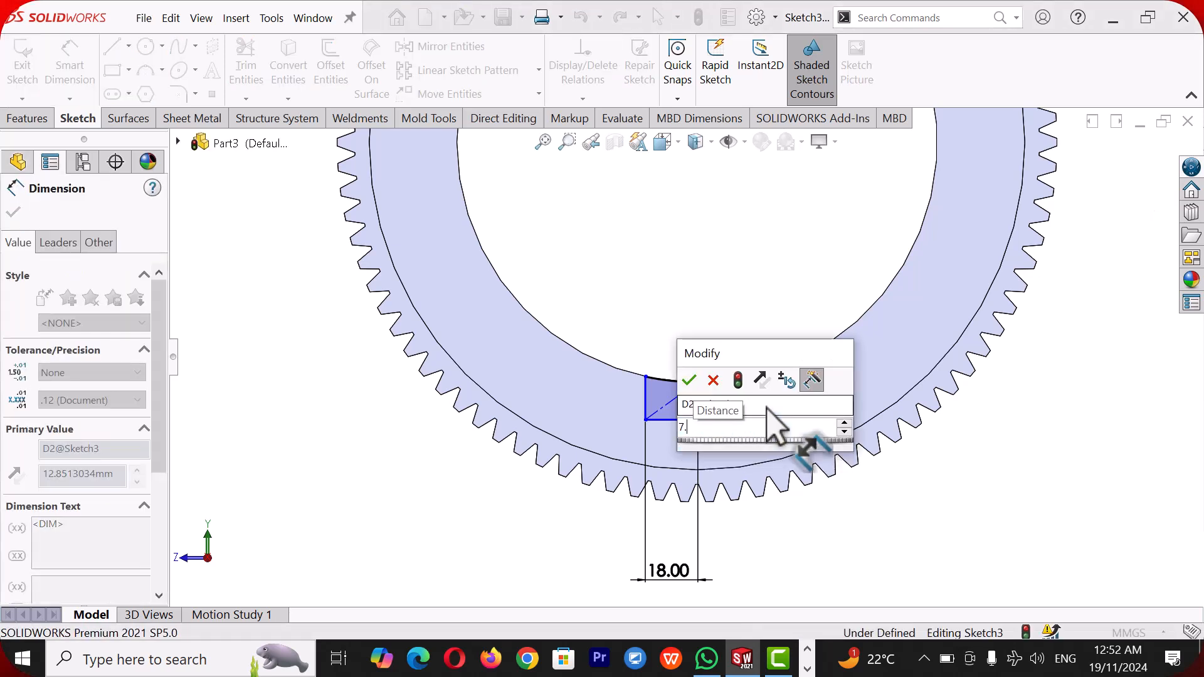
{"action": "type", "text": "5"}
{"action": "key", "text": "Return"}
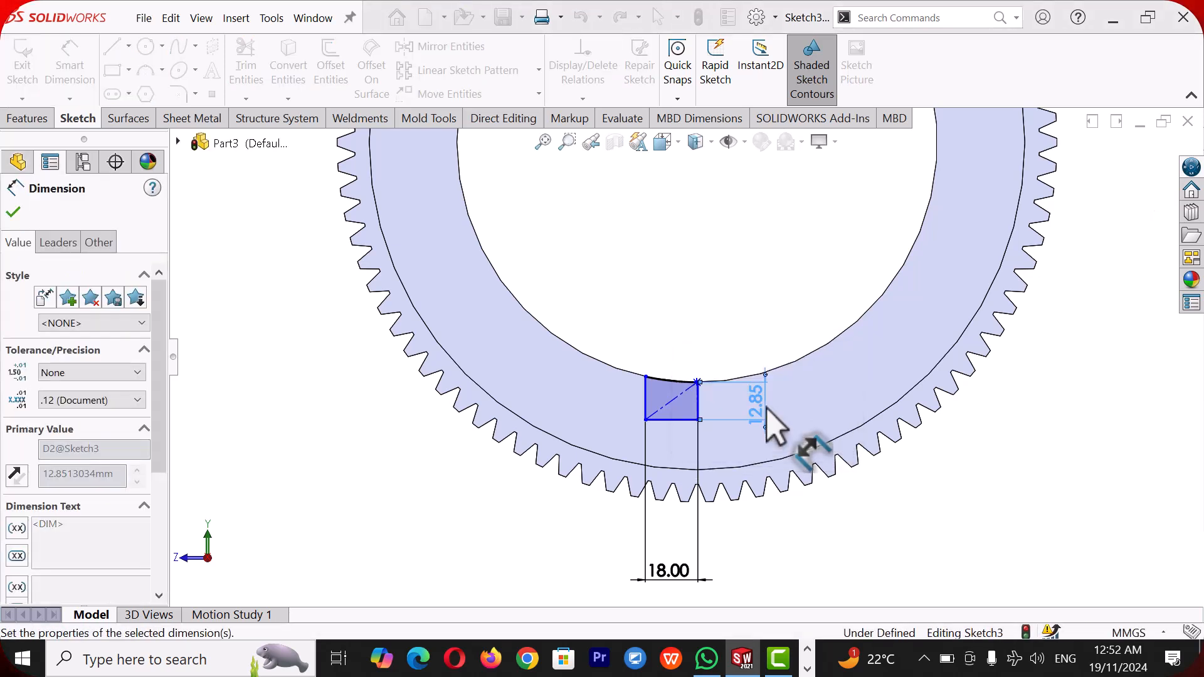
{"action": "right_click", "coordinate": [951, 439]}
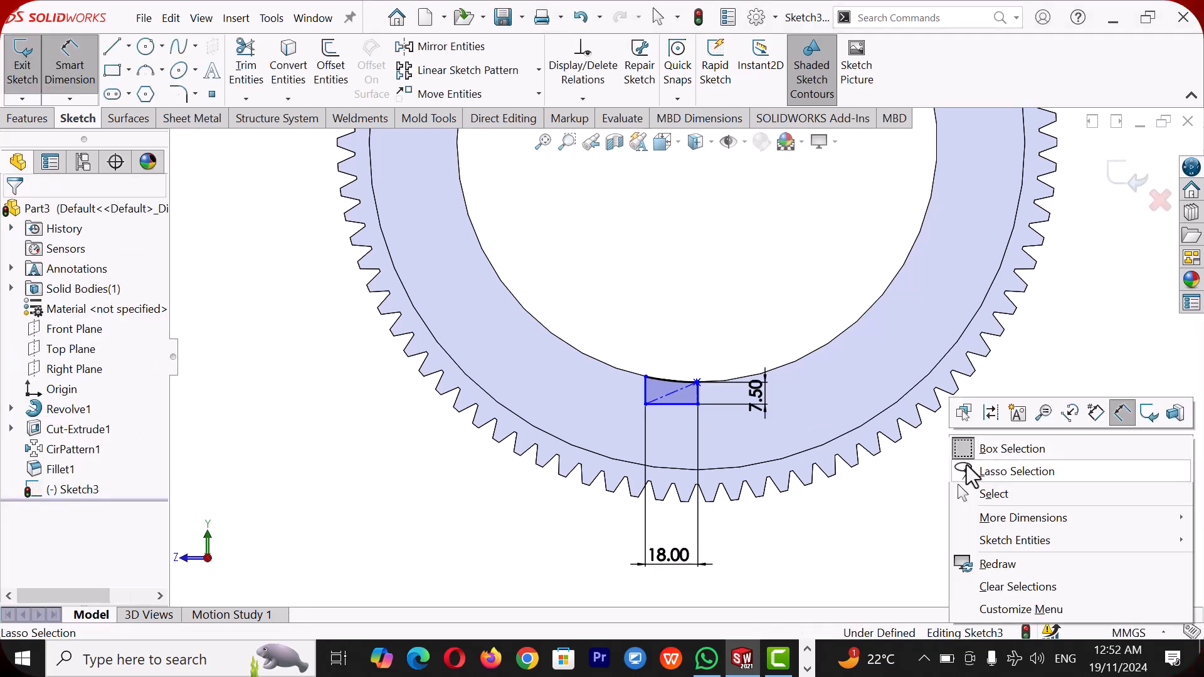
{"action": "left_click", "coordinate": [980, 495]}
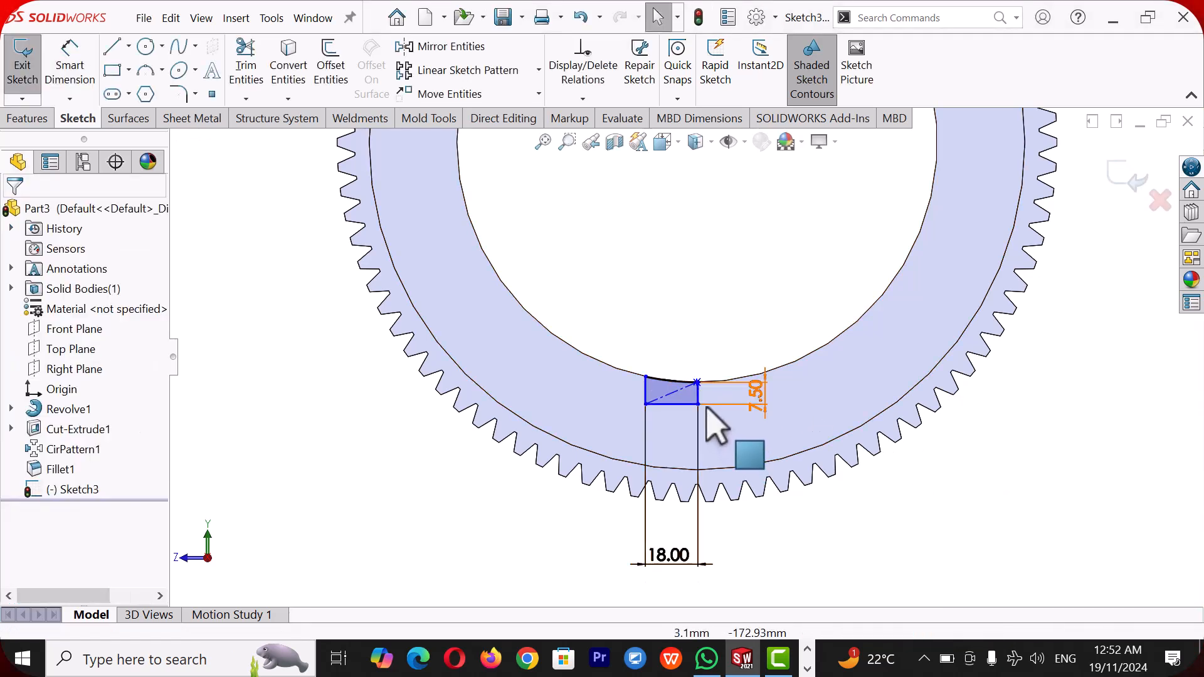
Step: Shift the keyway profile under the bore's lowest point and make its bottom line's midpoint vertical to its upper centre point
{"action": "left_click_drag", "start_coordinate": [698, 405], "coordinate": [725, 405]}
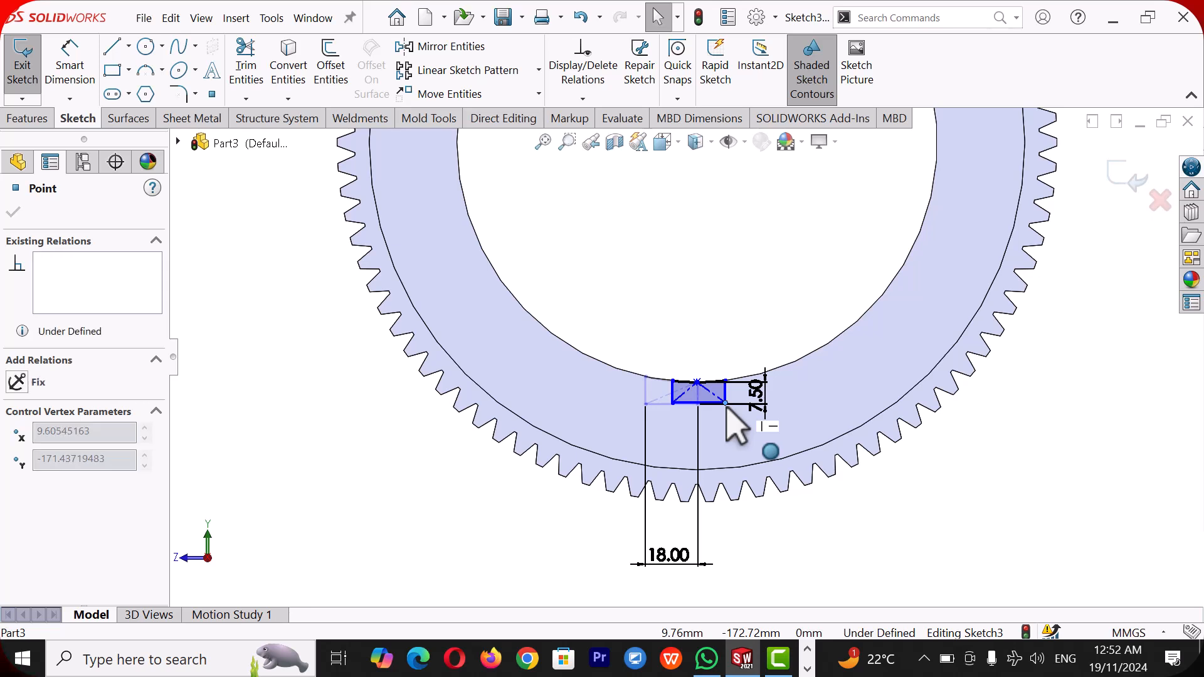
{"action": "left_click", "coordinate": [629, 330]}
{"action": "scroll", "coordinate": [710, 417], "scroll_direction": "down", "scroll_amount": 5}
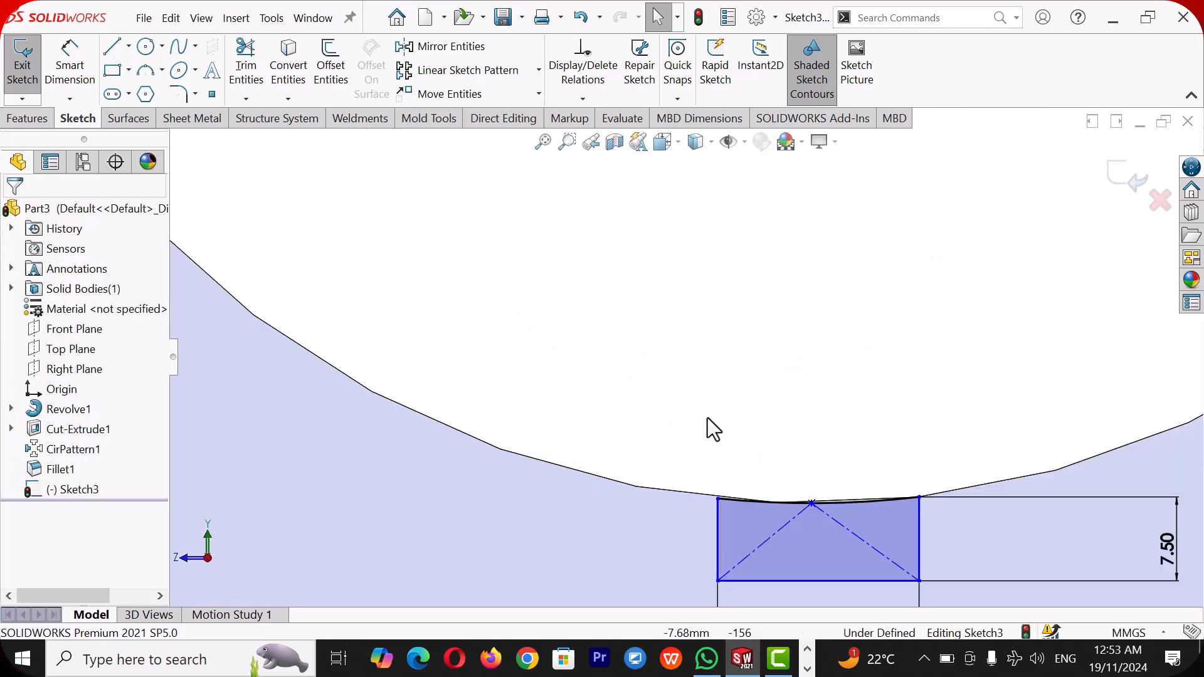
{"action": "right_click", "coordinate": [832, 583]}
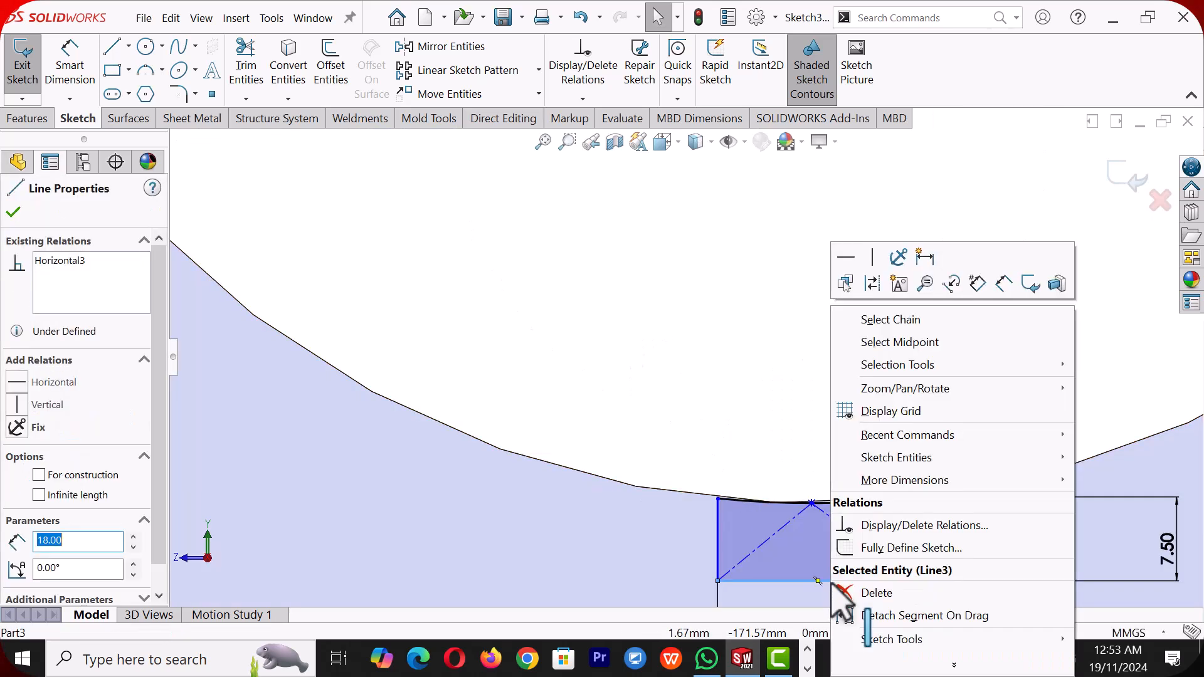
{"action": "left_click", "coordinate": [935, 349]}
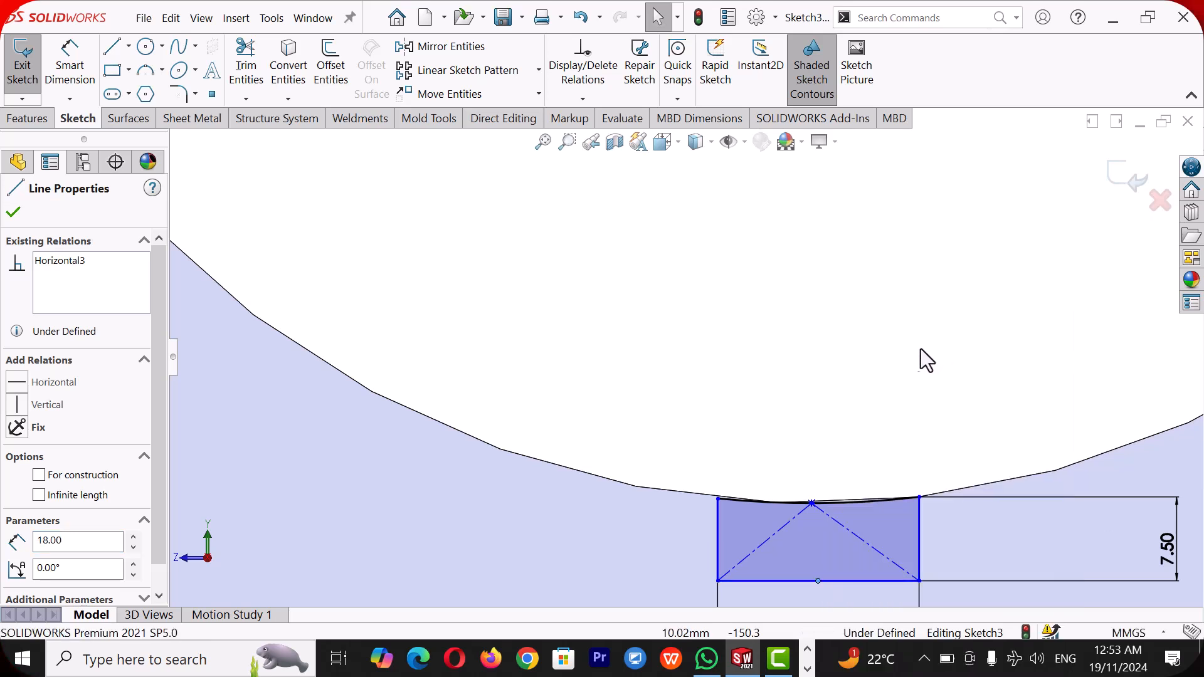
{"action": "left_click", "coordinate": [813, 505]}
{"action": "left_click", "coordinate": [25, 480]}
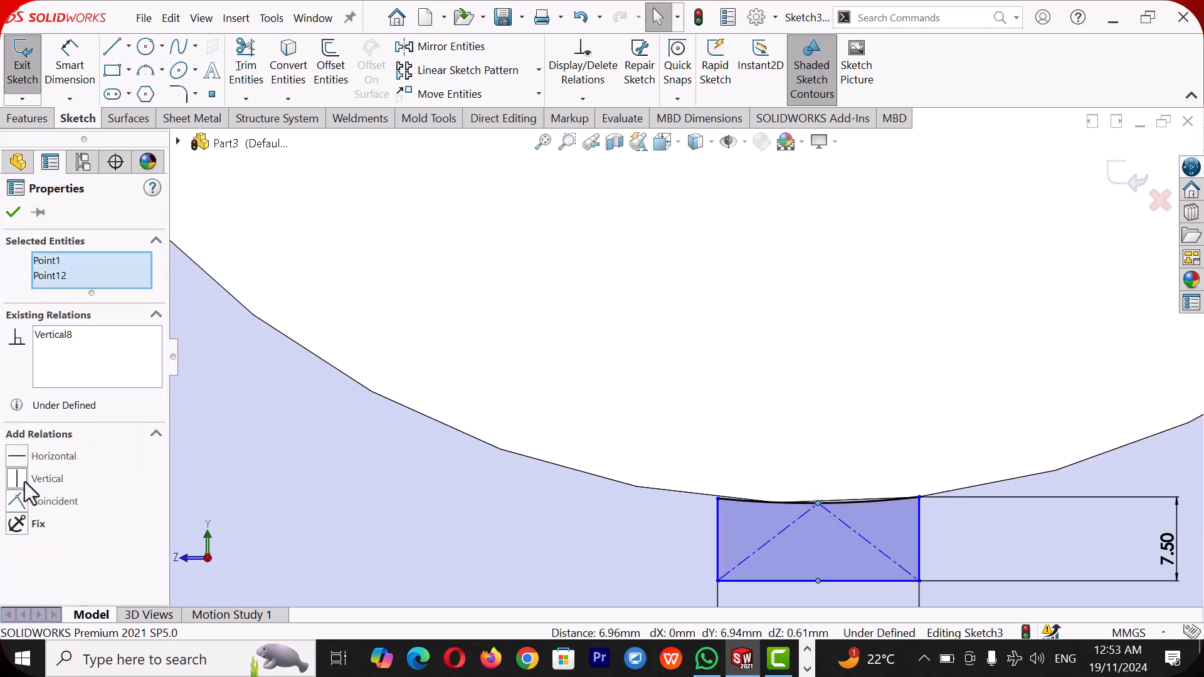
{"action": "key", "text": "Escape"}
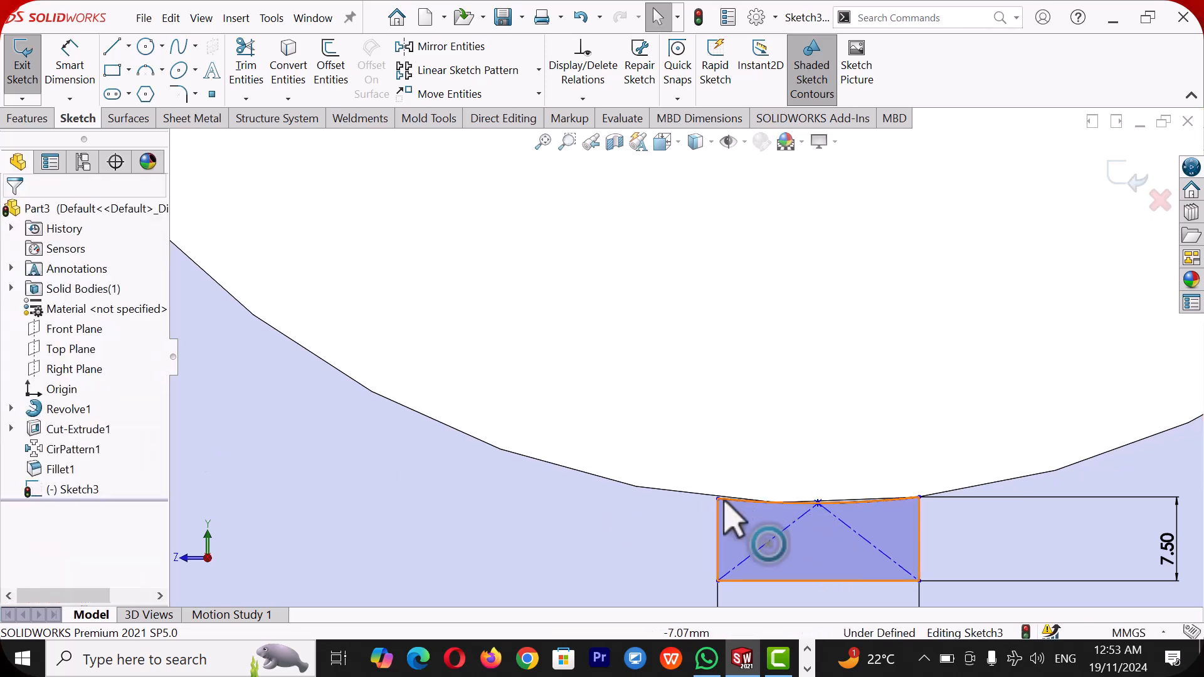
Step: Add a vertical relation between the keyway profile's upper centre point and the origin
{"action": "mouse_move", "coordinate": [719, 499]}
{"action": "left_mouse_down"}
{"action": "mouse_move", "coordinate": [653, 498]}
{"action": "mouse_move", "coordinate": [710, 484]}
{"action": "mouse_move", "coordinate": [710, 495]}
{"action": "left_mouse_up"}
{"action": "scroll", "coordinate": [631, 412], "scroll_direction": "up", "scroll_amount": 6}
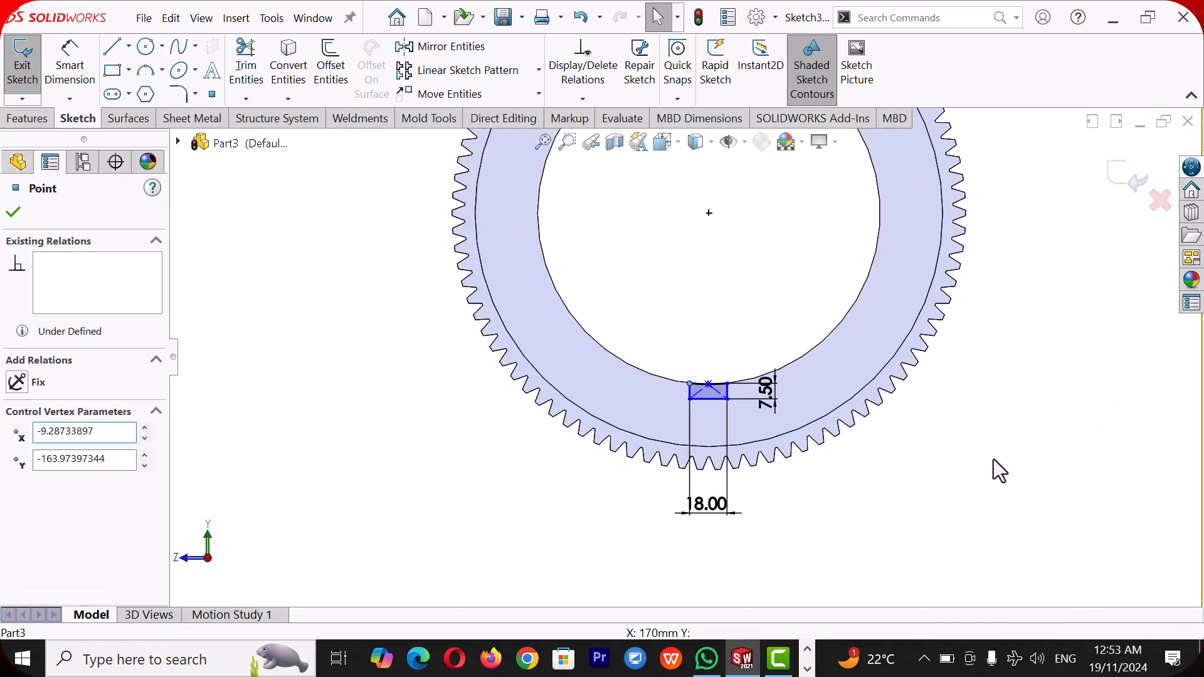
{"action": "left_click", "coordinate": [992, 461]}
{"action": "scroll", "coordinate": [992, 461], "scroll_direction": "up", "scroll_amount": 5}
{"action": "scroll", "coordinate": [697, 268], "scroll_direction": "down", "scroll_amount": 2}
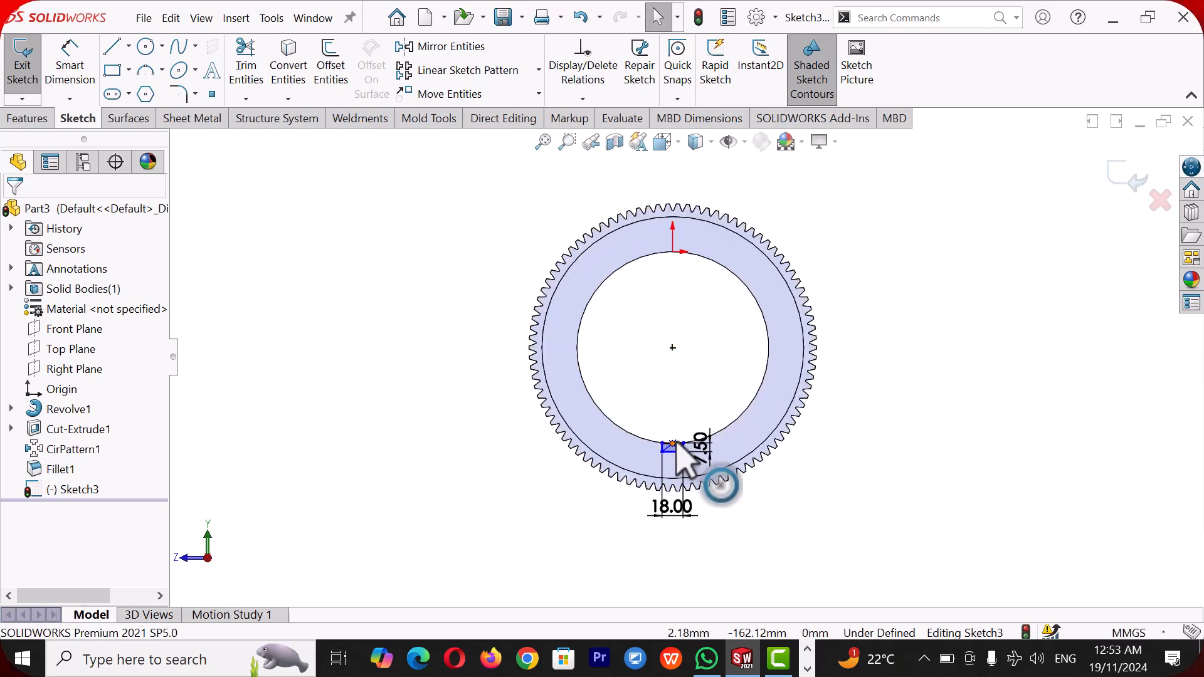
{"action": "left_click", "coordinate": [673, 444]}
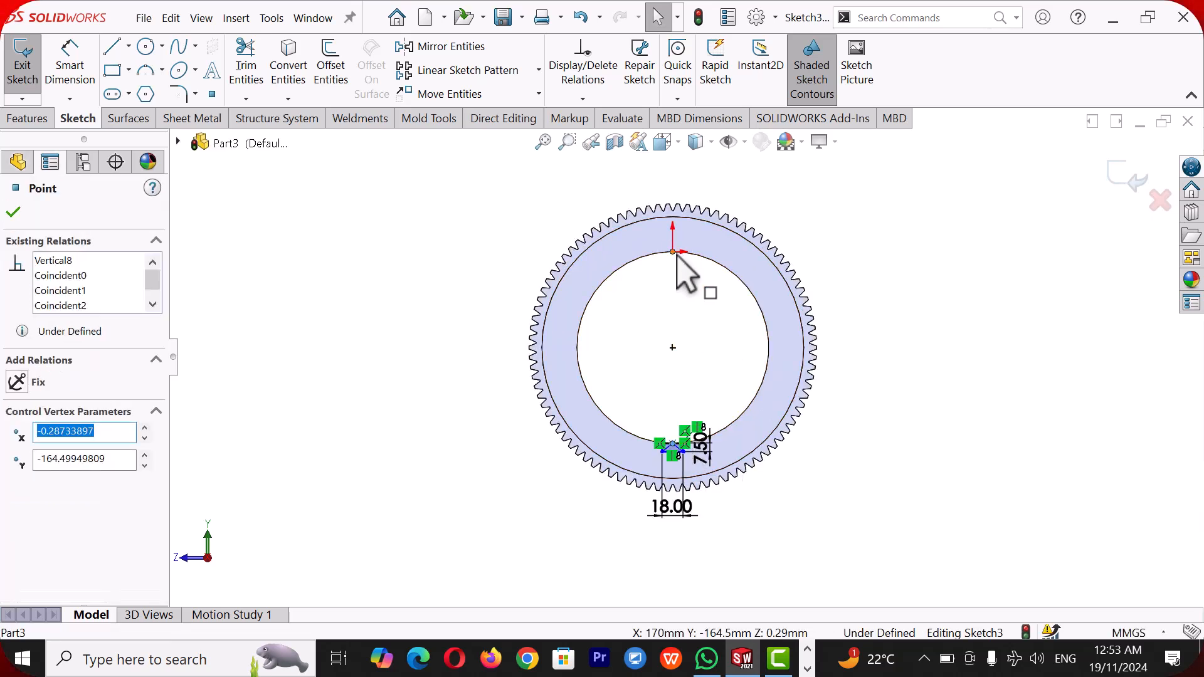
{"action": "left_click", "coordinate": [673, 252], "text": "ctrl"}
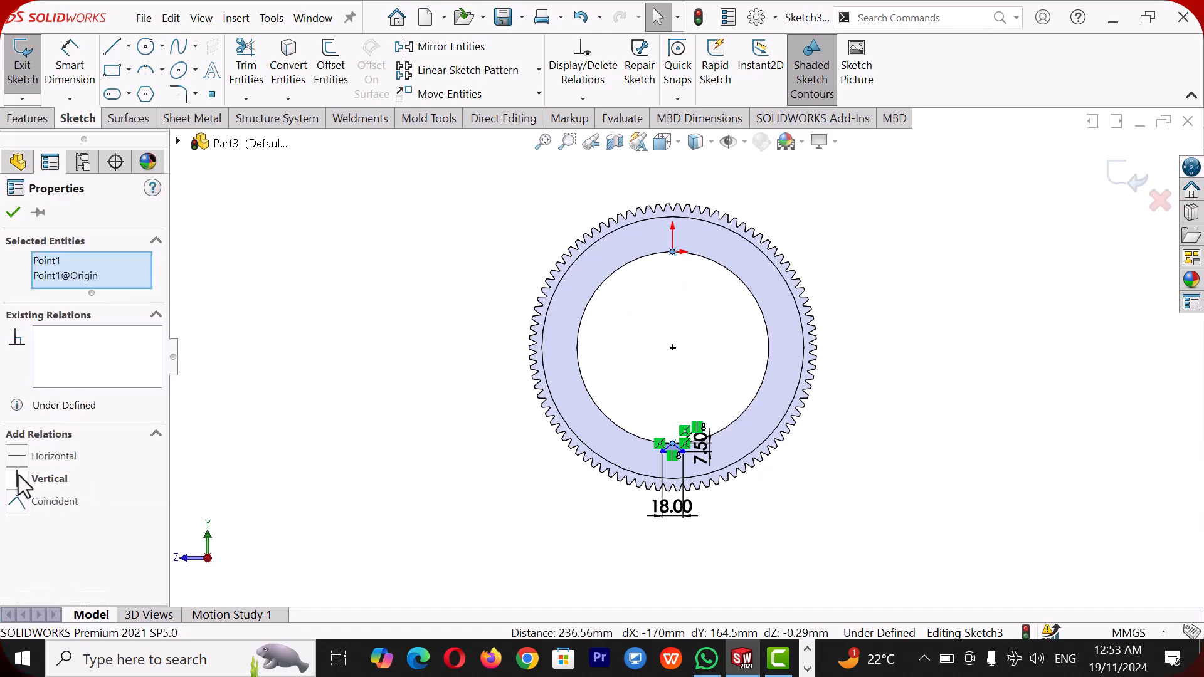
{"action": "left_click", "coordinate": [19, 480]}
{"action": "left_click", "coordinate": [295, 395]}
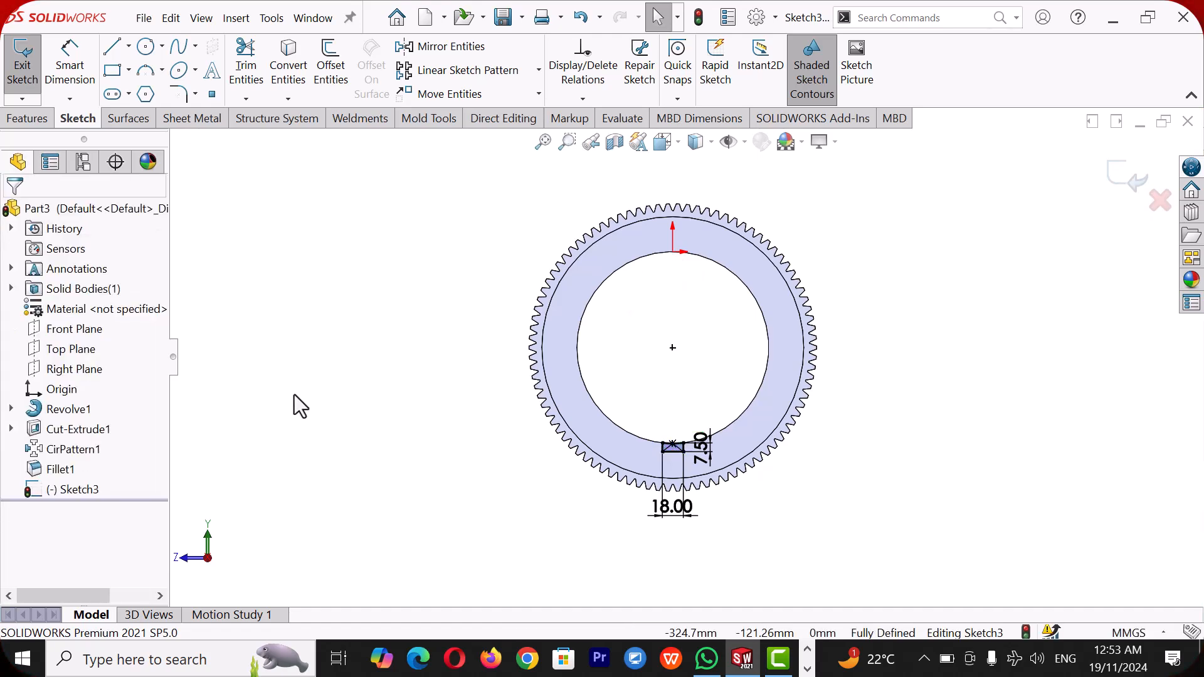
Step: In isometric view, make a blind extruded cut of the keyway profile from the end face into the bore wall
{"action": "key", "text": "space"}
{"action": "left_click", "coordinate": [195, 69]}
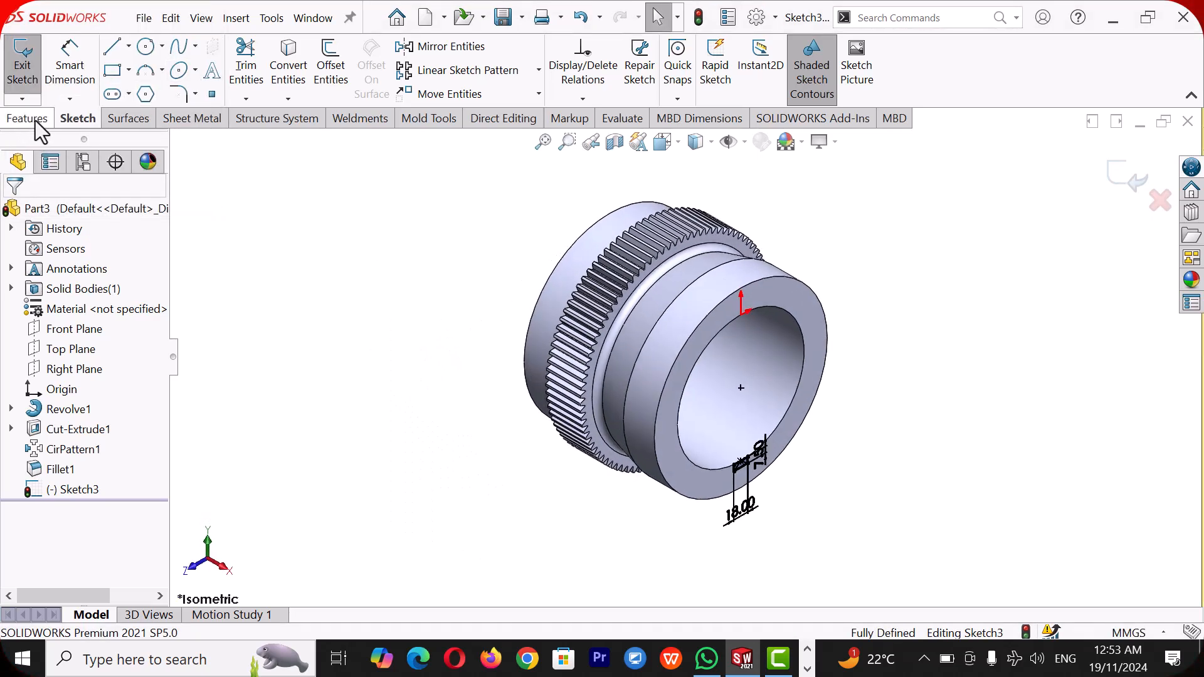
{"action": "left_click", "coordinate": [35, 119]}
{"action": "left_click", "coordinate": [264, 71]}
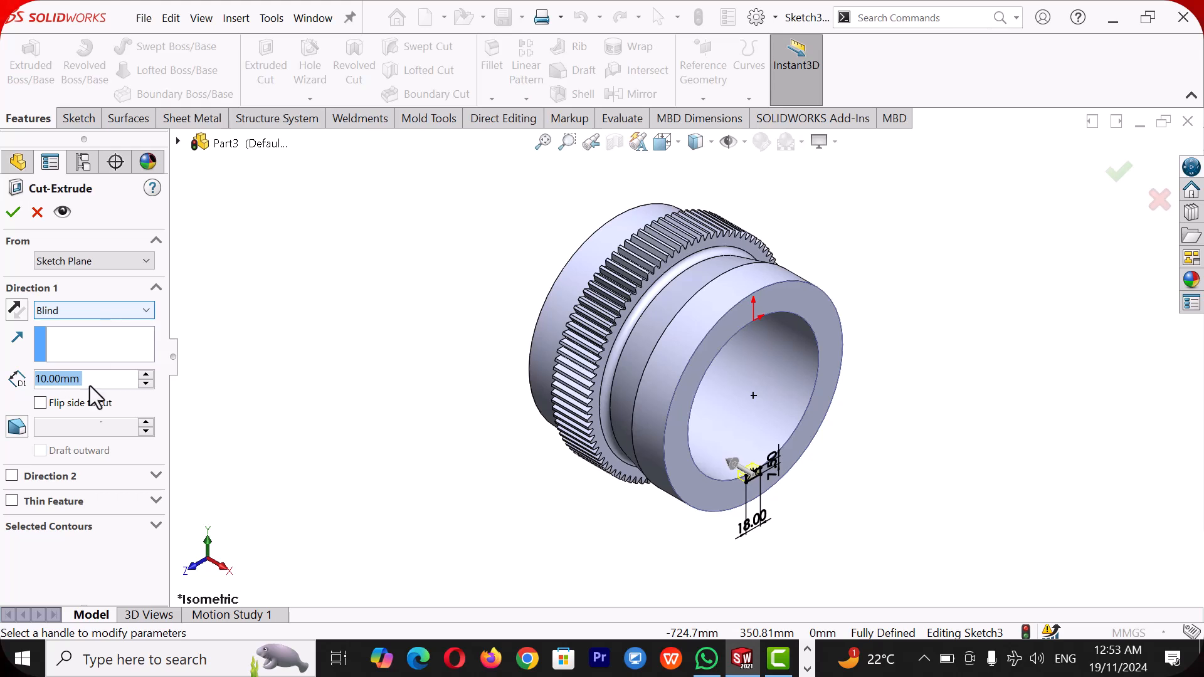
{"action": "left_click", "coordinate": [146, 375]}
{"action": "left_click", "coordinate": [145, 375]}
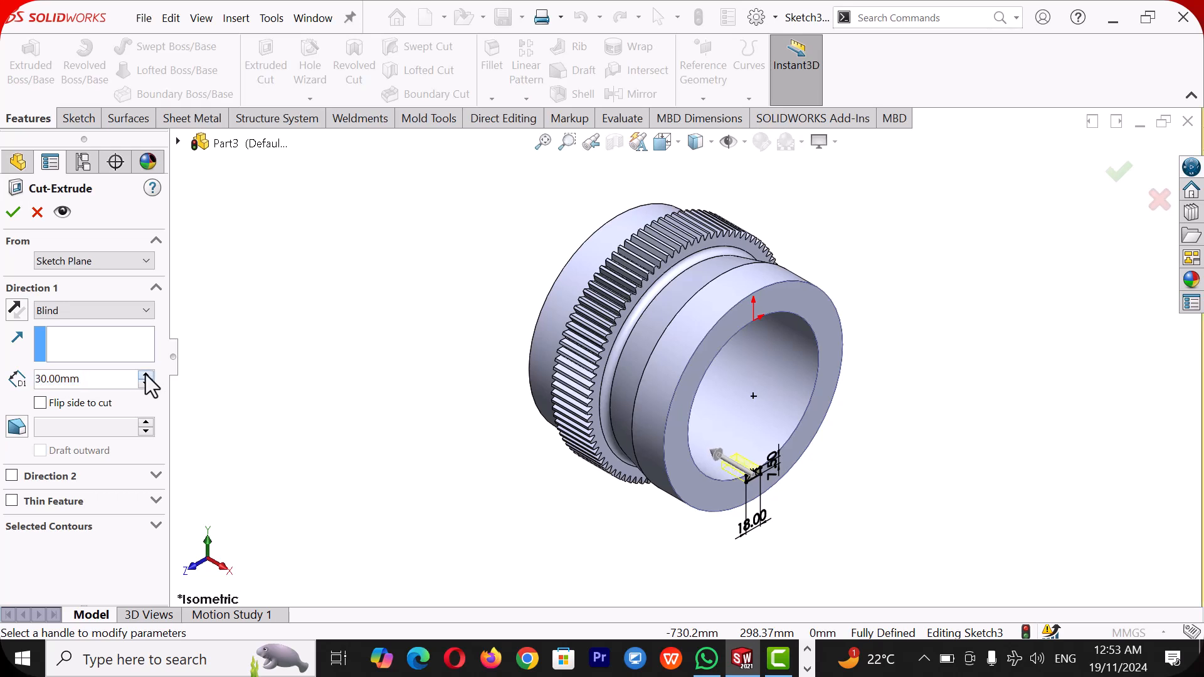
{"action": "left_click", "coordinate": [145, 374]}
{"action": "left_click", "coordinate": [18, 216]}
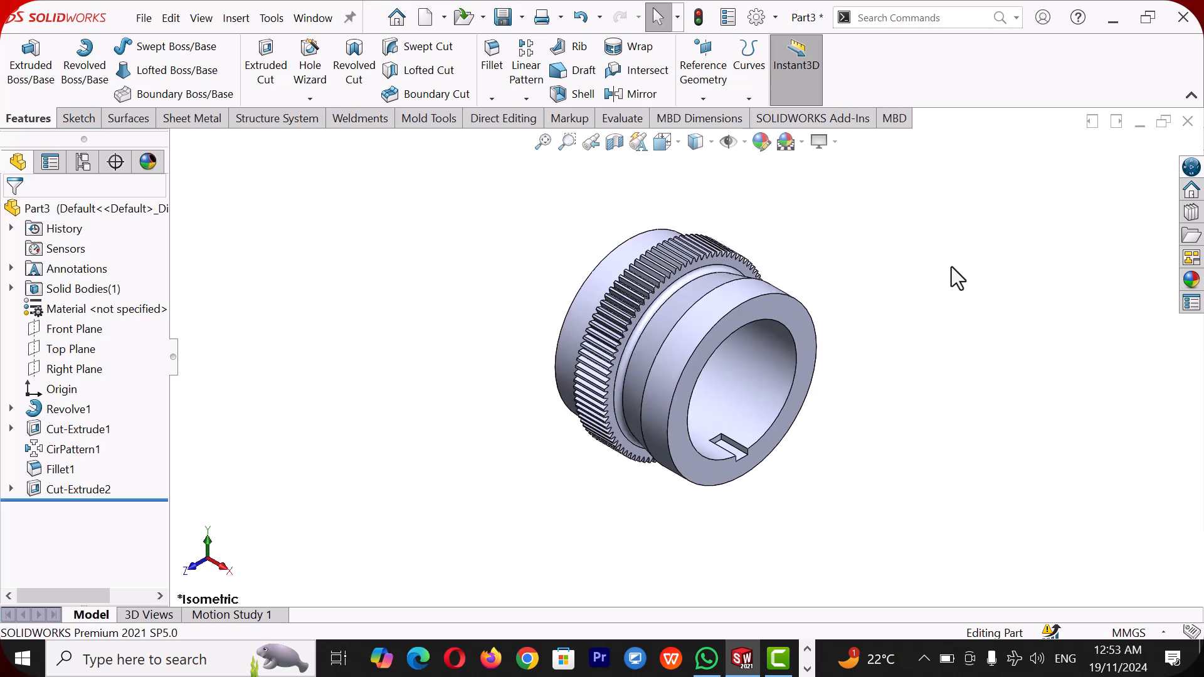
Step: Display the part shaded without edges and assign it the Brass material
{"action": "left_click", "coordinate": [713, 143]}
{"action": "left_click", "coordinate": [702, 188]}
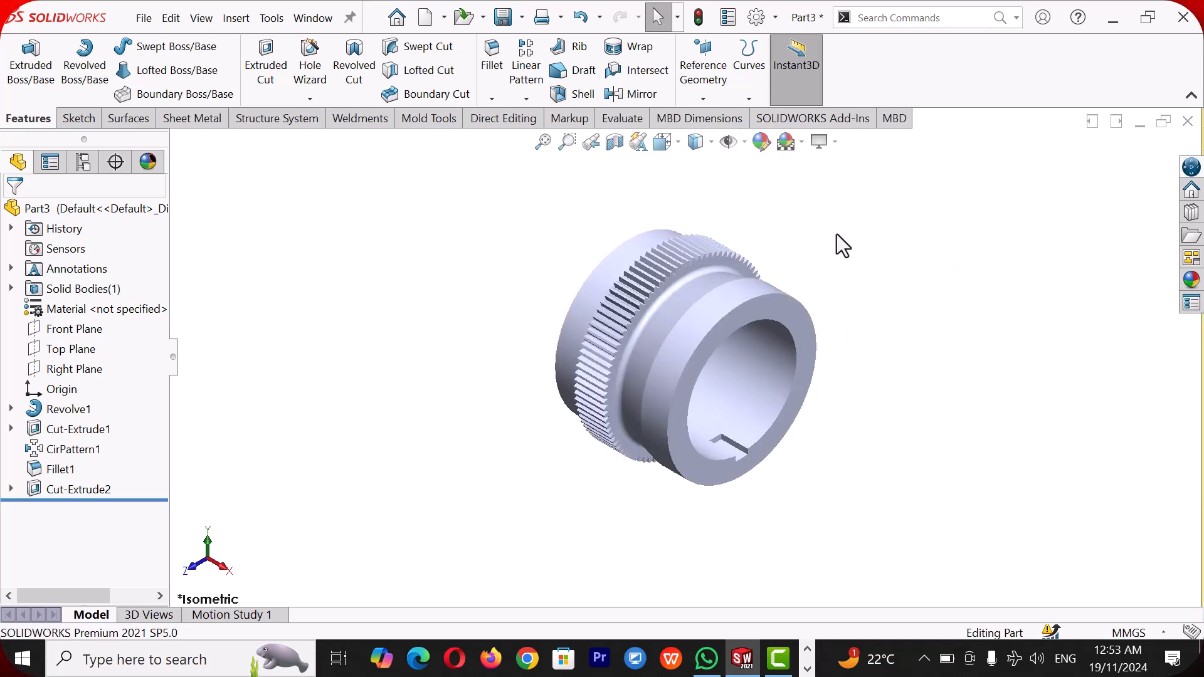
{"action": "right_click", "coordinate": [134, 315]}
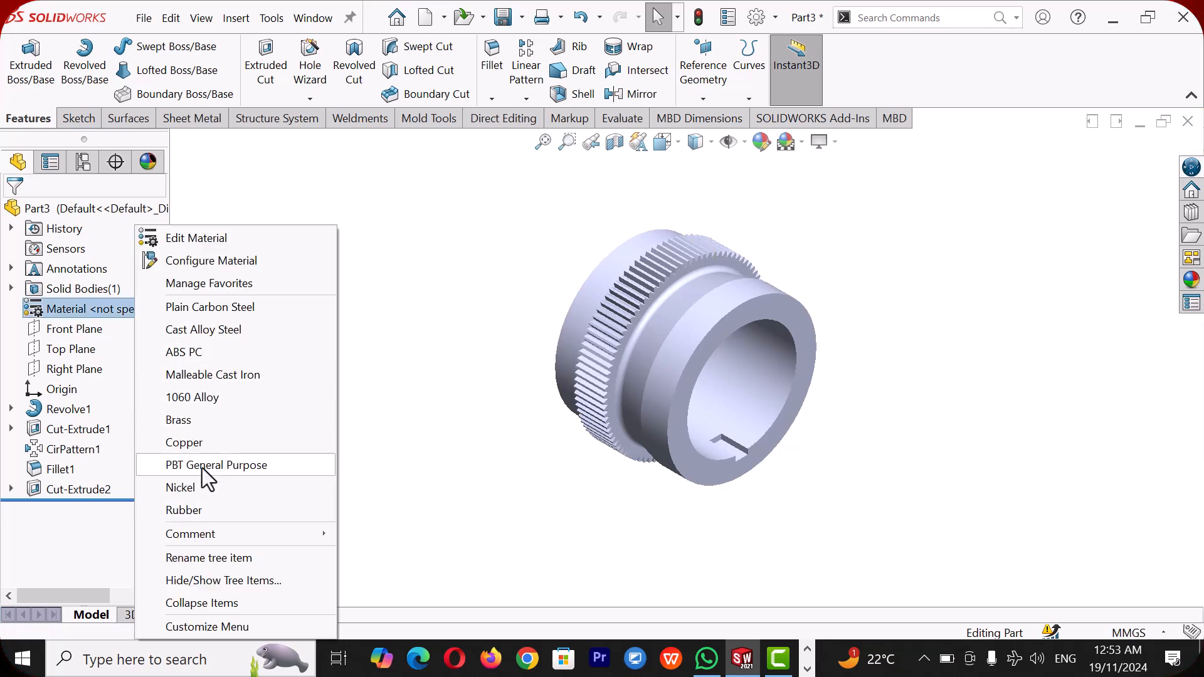
{"action": "left_click", "coordinate": [201, 420]}
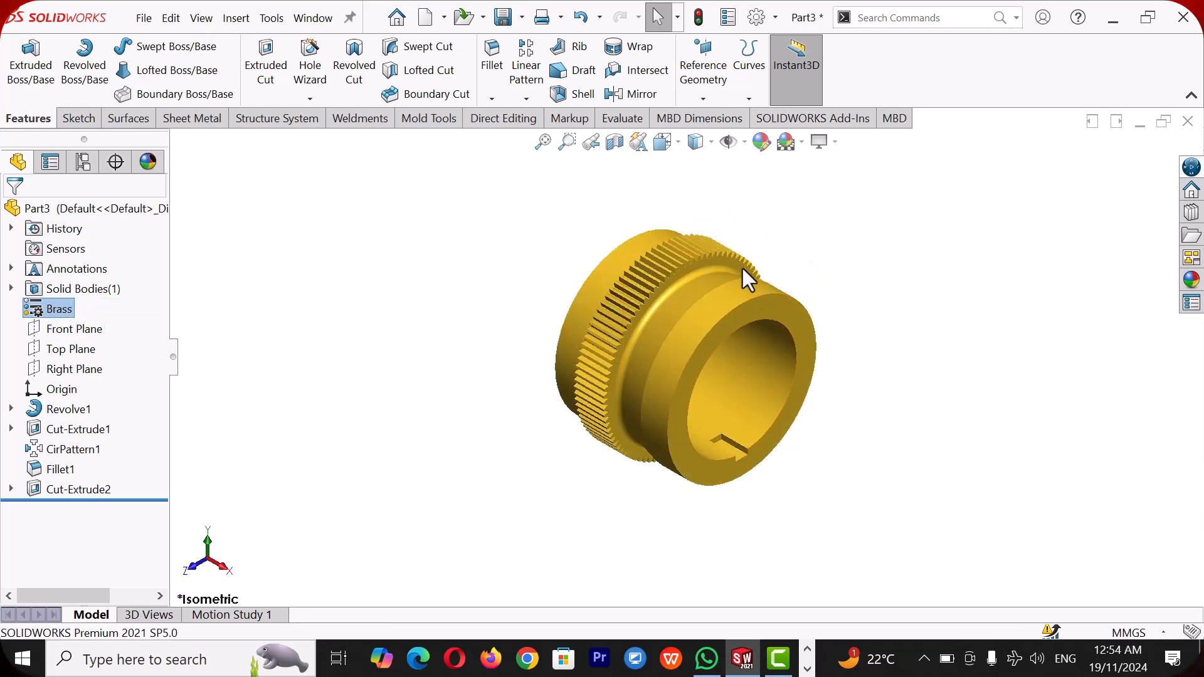
{"action": "scroll", "coordinate": [728, 301], "scroll_direction": "down", "scroll_amount": 2}
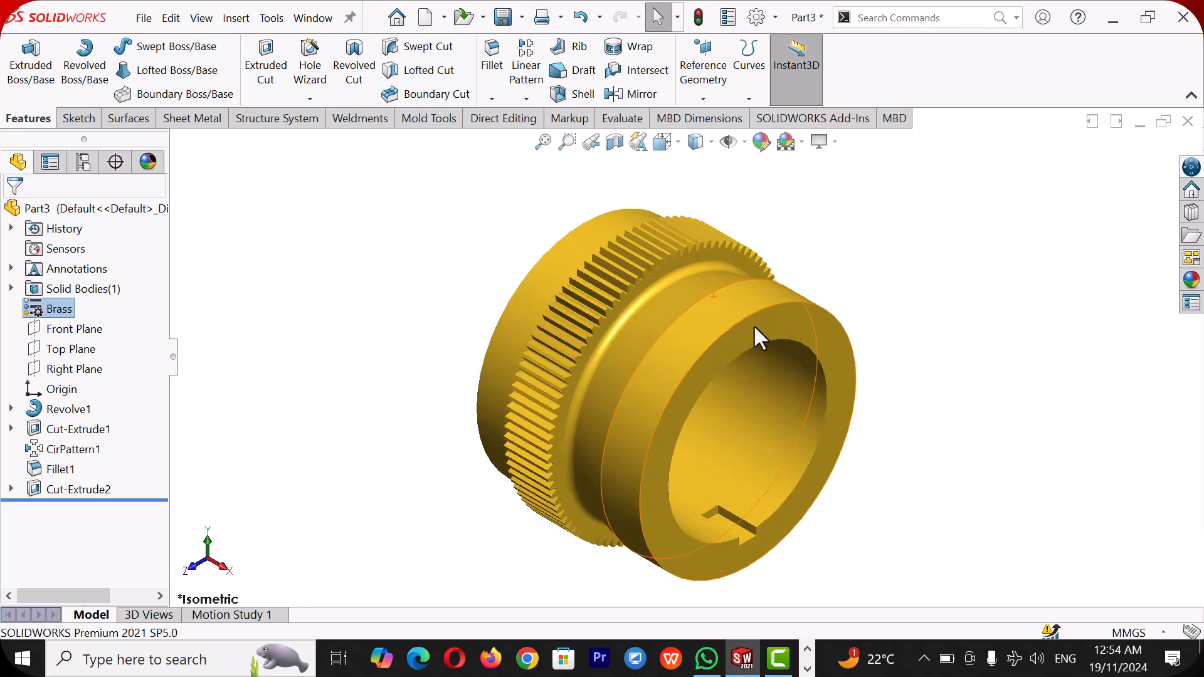
{"action": "scroll", "coordinate": [745, 362], "scroll_direction": "down", "scroll_amount": 1}
{"action": "scroll", "coordinate": [746, 362], "scroll_direction": "up", "scroll_amount": 2}
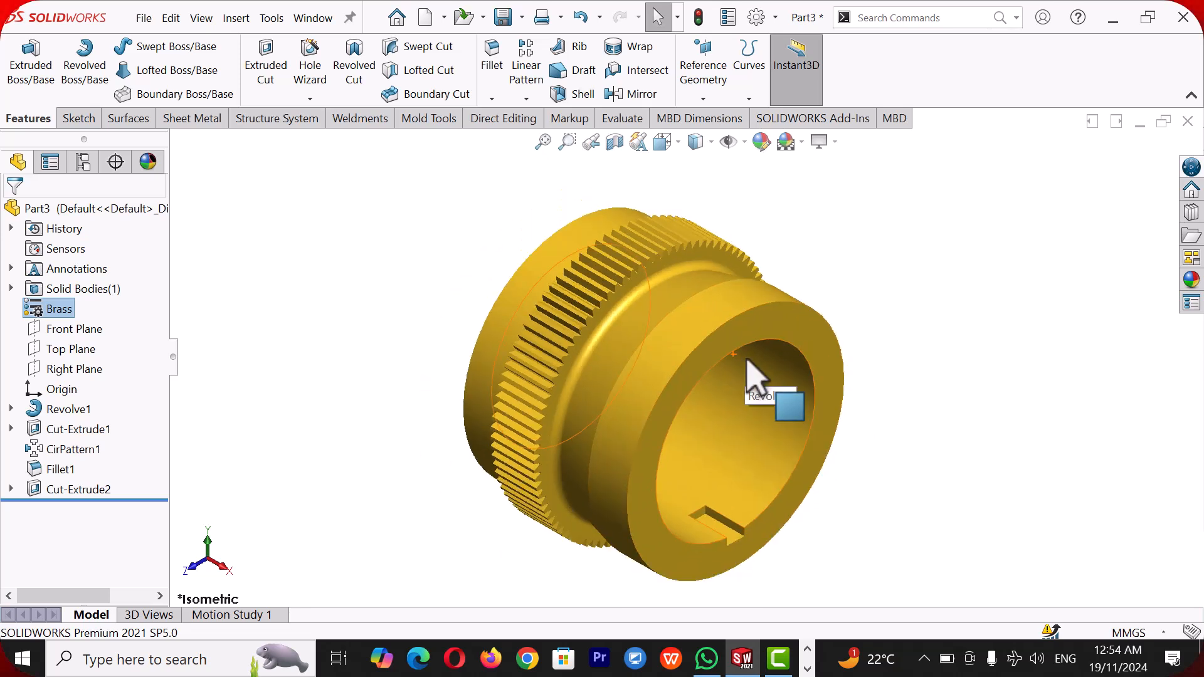
{"action": "left_click", "coordinate": [991, 354]}
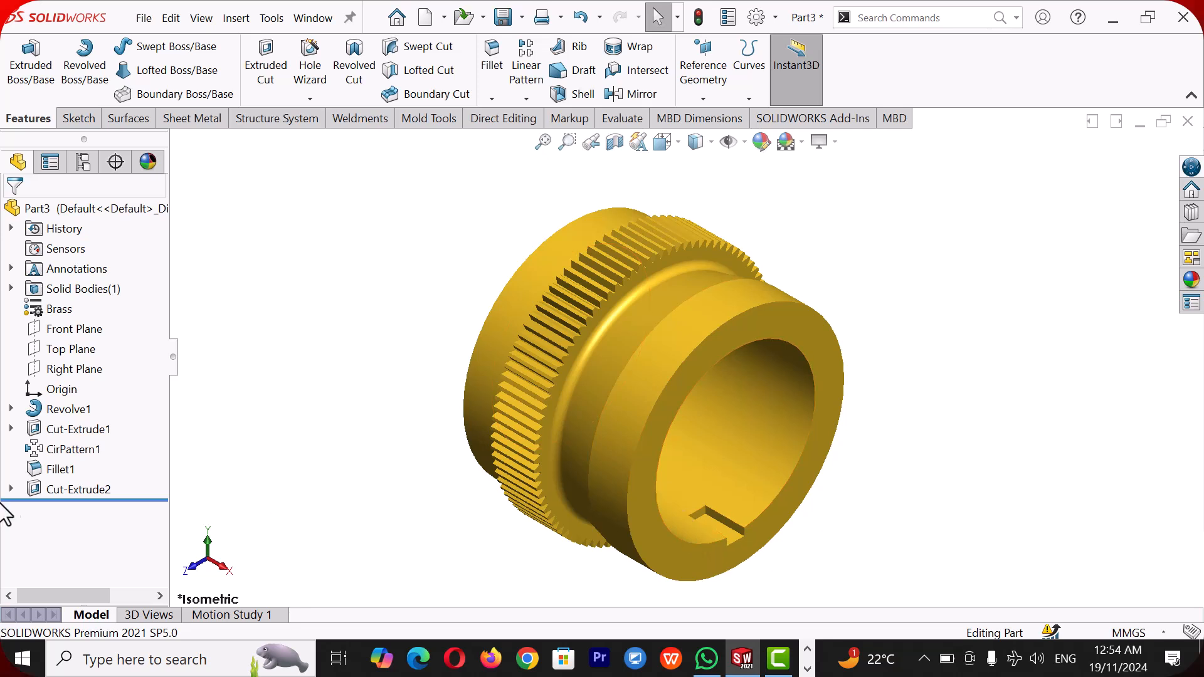
Step: Edit the keyway cut feature and set its blind depth to 80 mm
{"action": "right_click", "coordinate": [65, 492]}
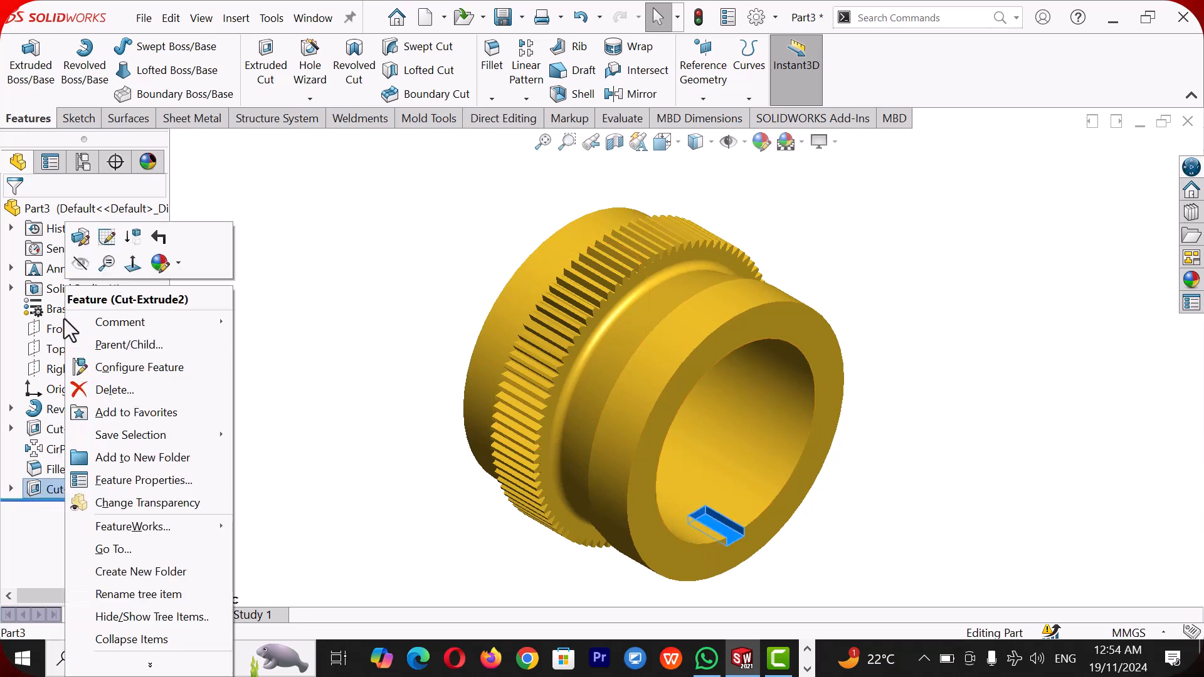
{"action": "left_click", "coordinate": [84, 232]}
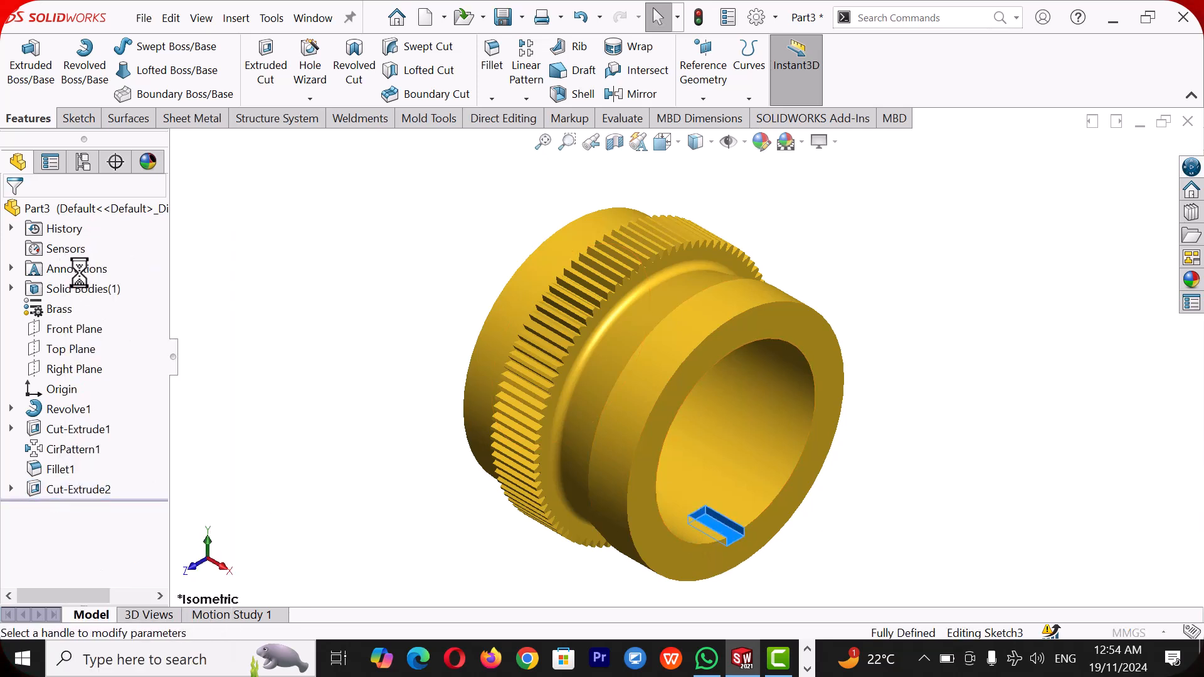
{"action": "left_click", "coordinate": [147, 373]}
{"action": "left_click", "coordinate": [147, 375]}
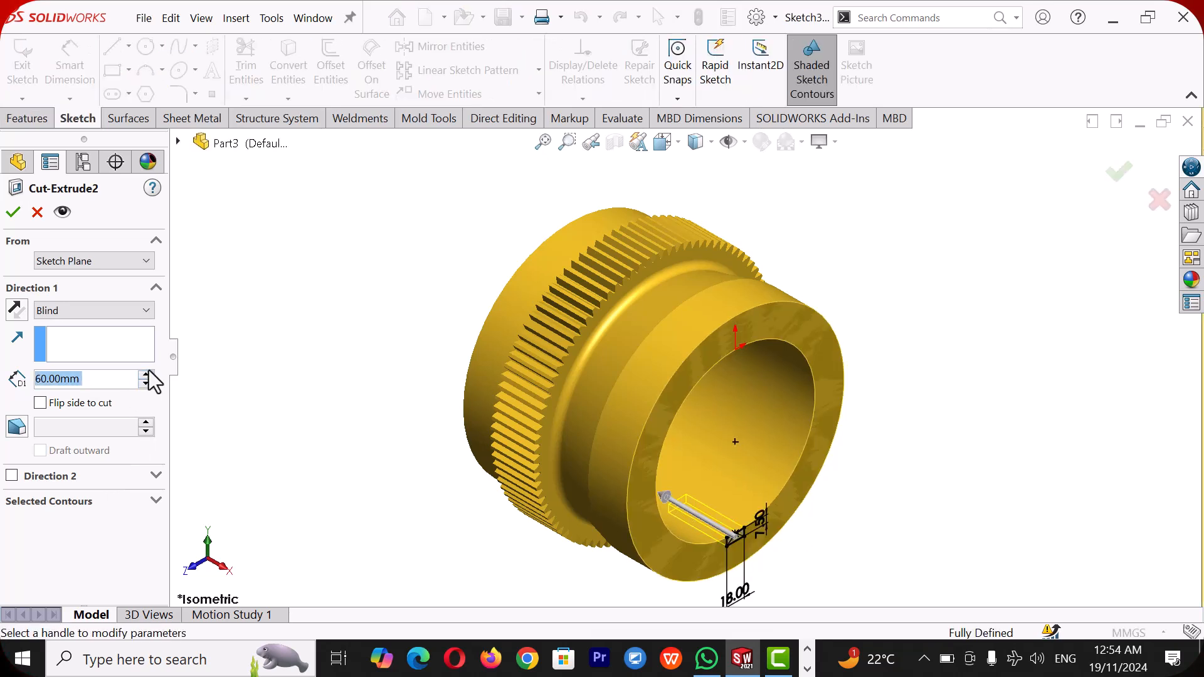
{"action": "left_click", "coordinate": [146, 374]}
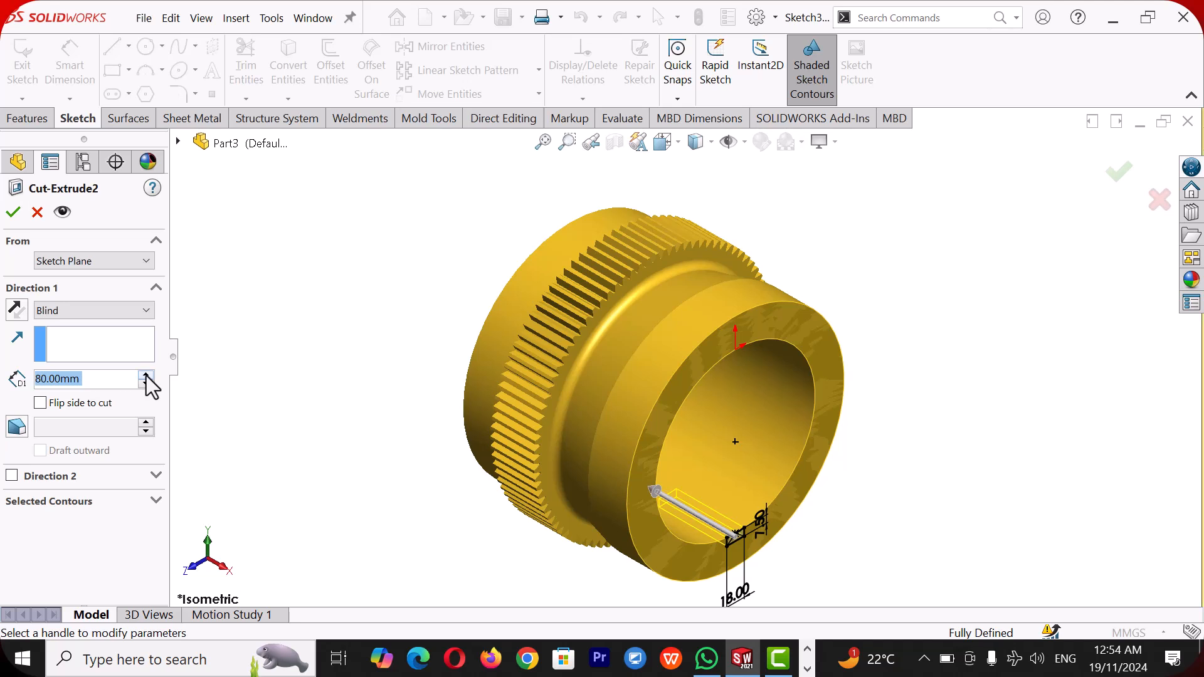
{"action": "left_click", "coordinate": [14, 213]}
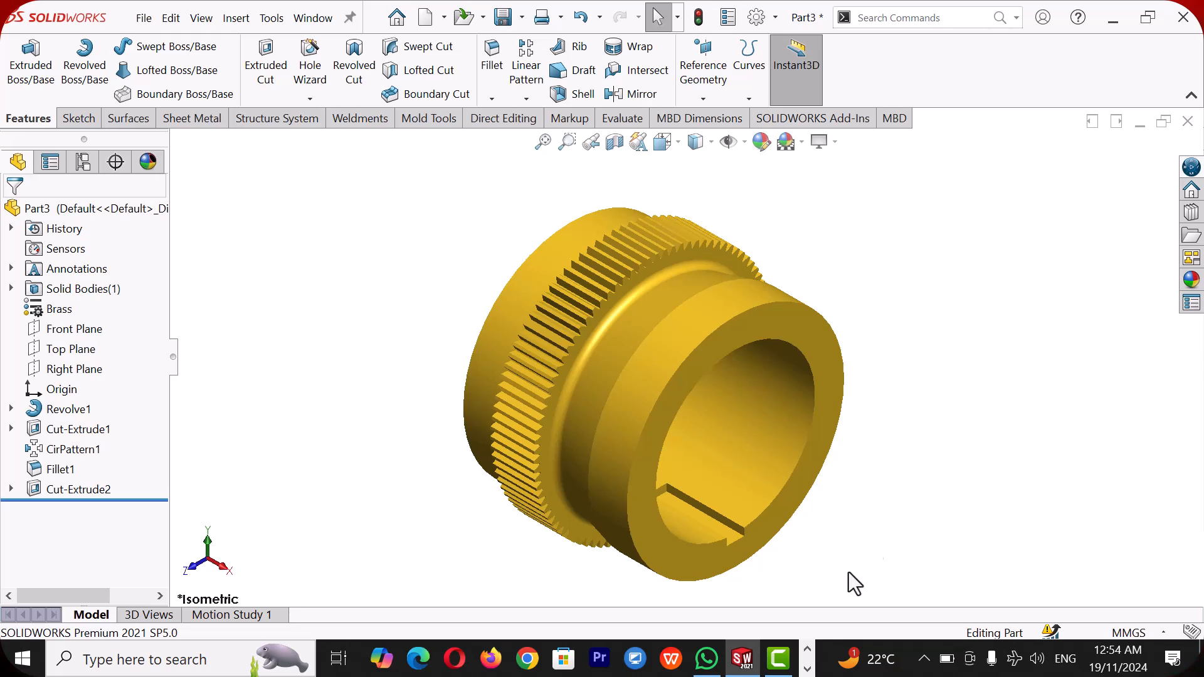
{"action": "left_click", "coordinate": [812, 670]}
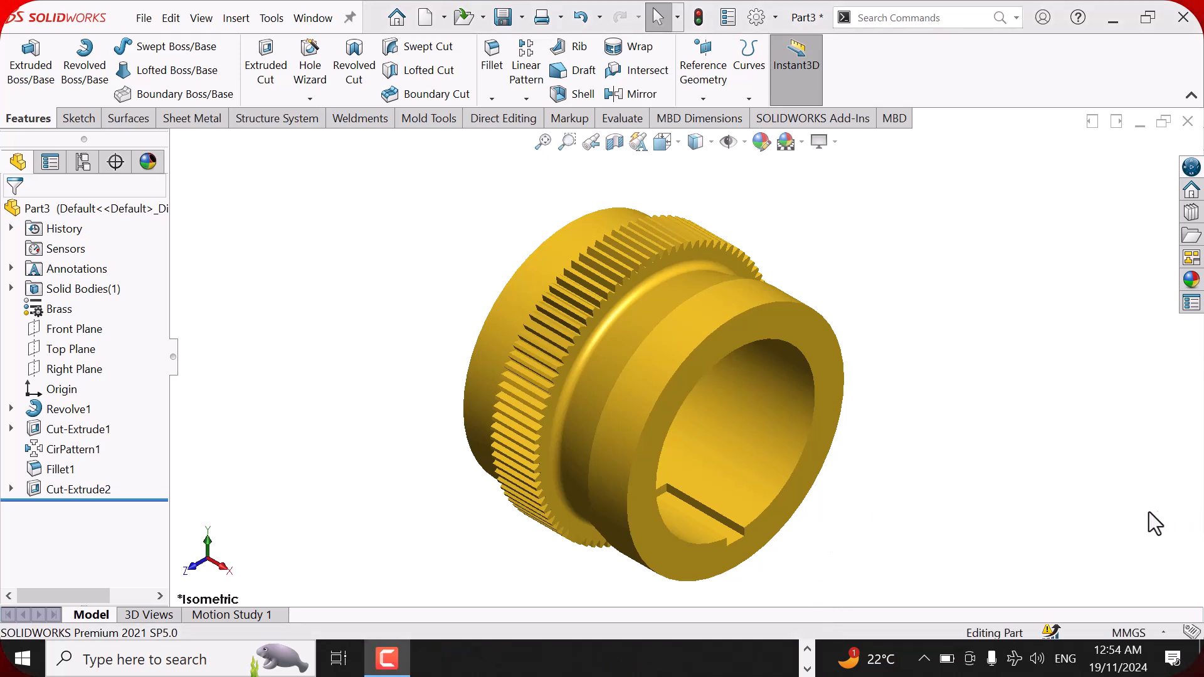